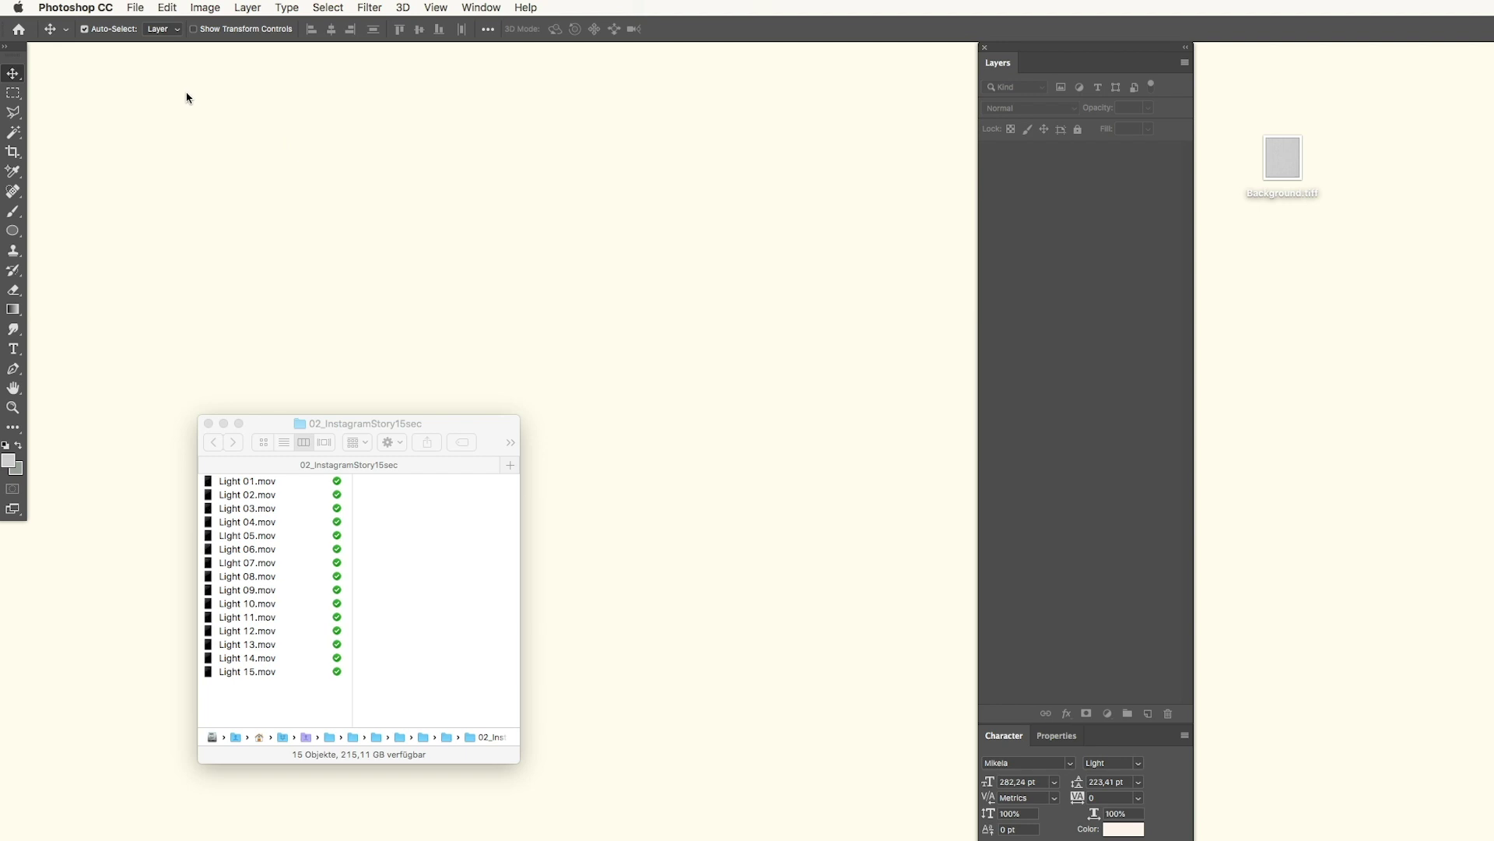
Step: Create a new 1080 x 1920 px document at 72 ppi named "SunCatcher Font"
{"action": "left_click", "coordinate": [129, 8]}
{"action": "left_click", "coordinate": [147, 34]}
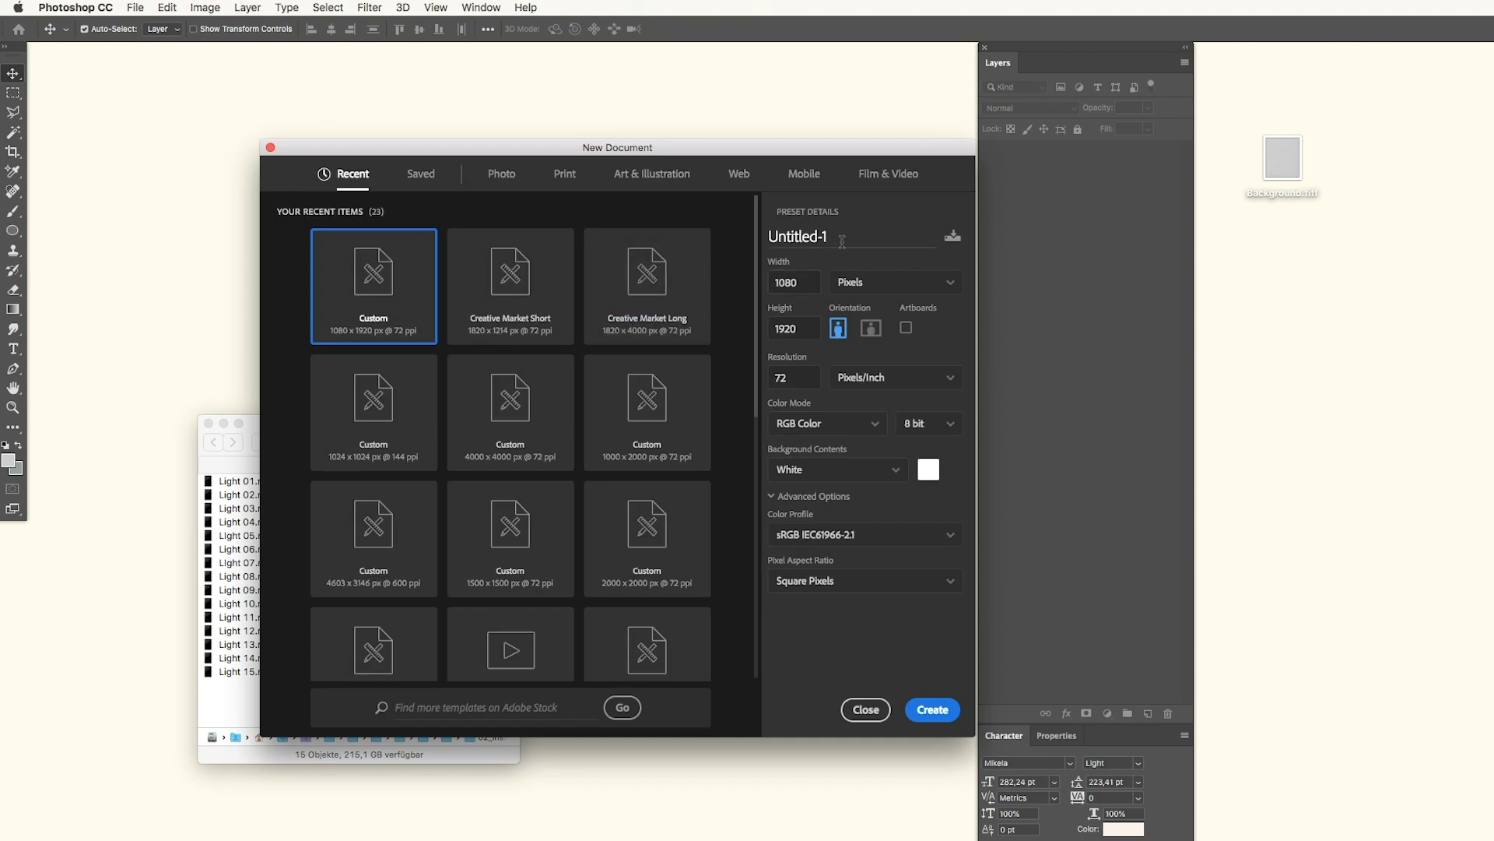
{"action": "double_click", "coordinate": [842, 242]}
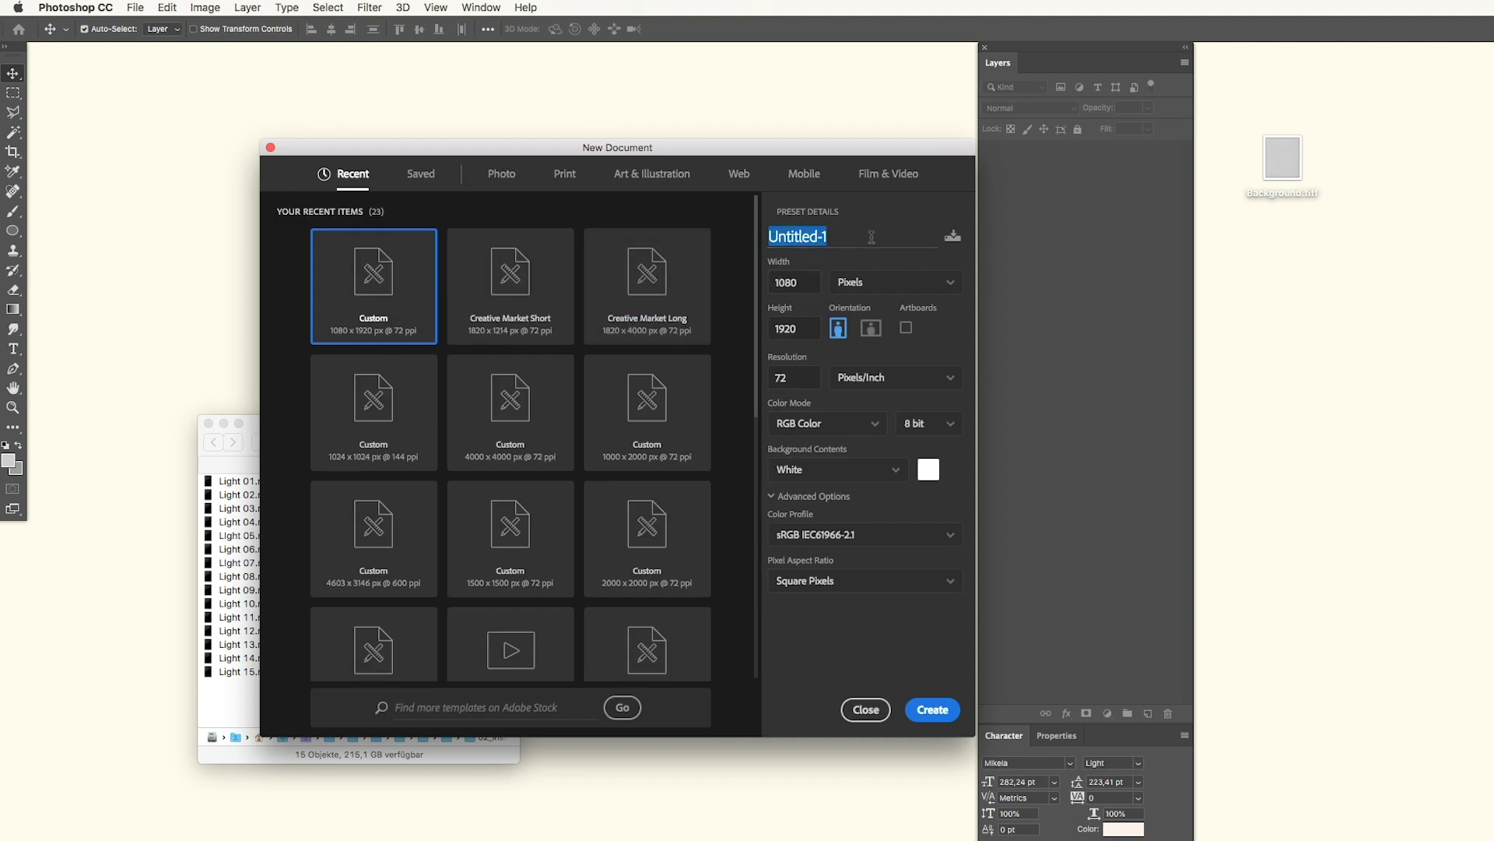
{"action": "type", "text": "SunCatcher Font"}
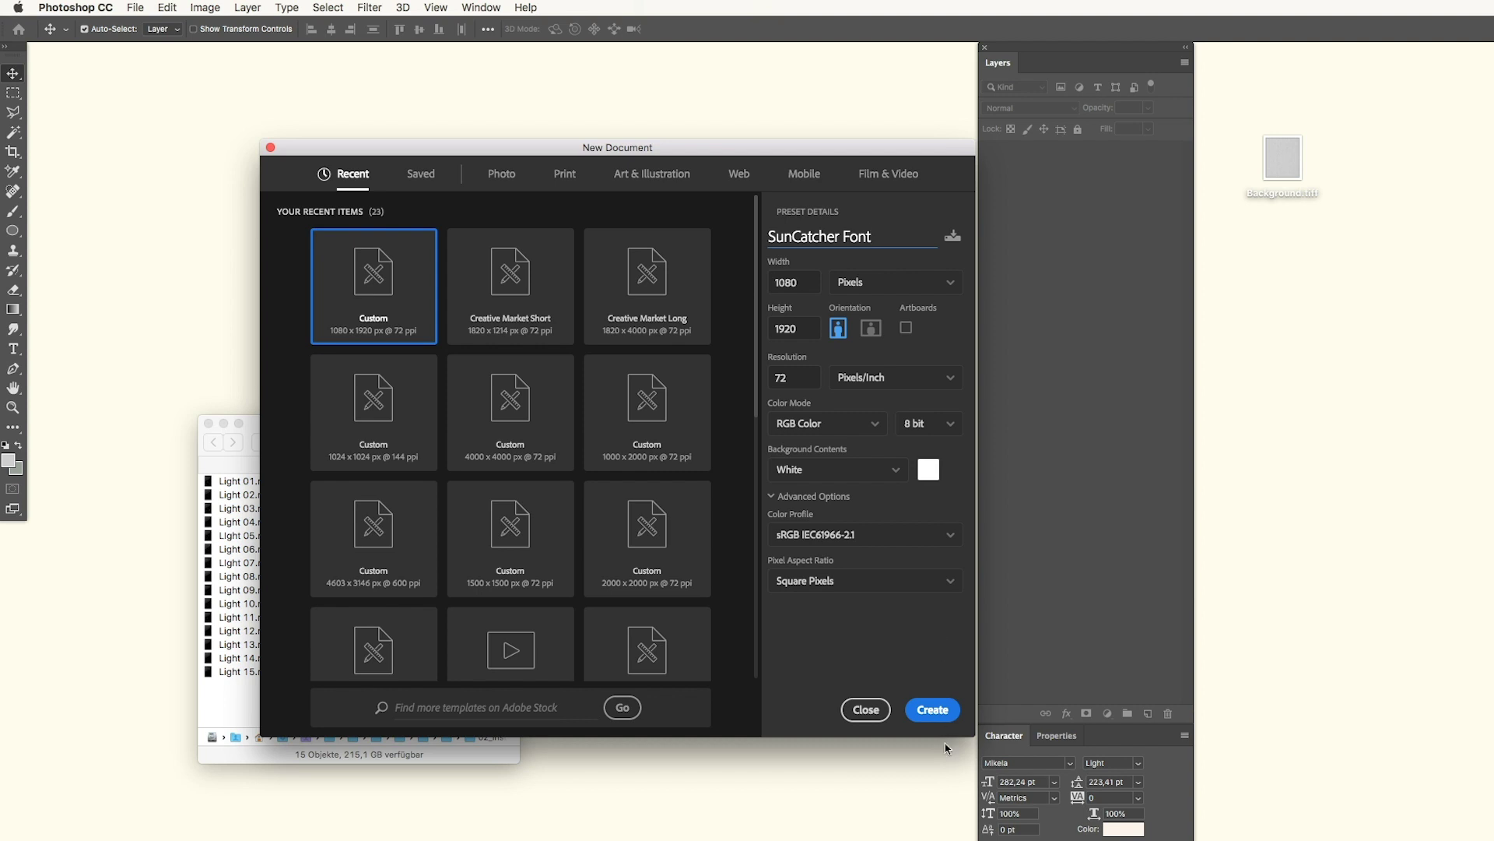
{"action": "left_click", "coordinate": [941, 715]}
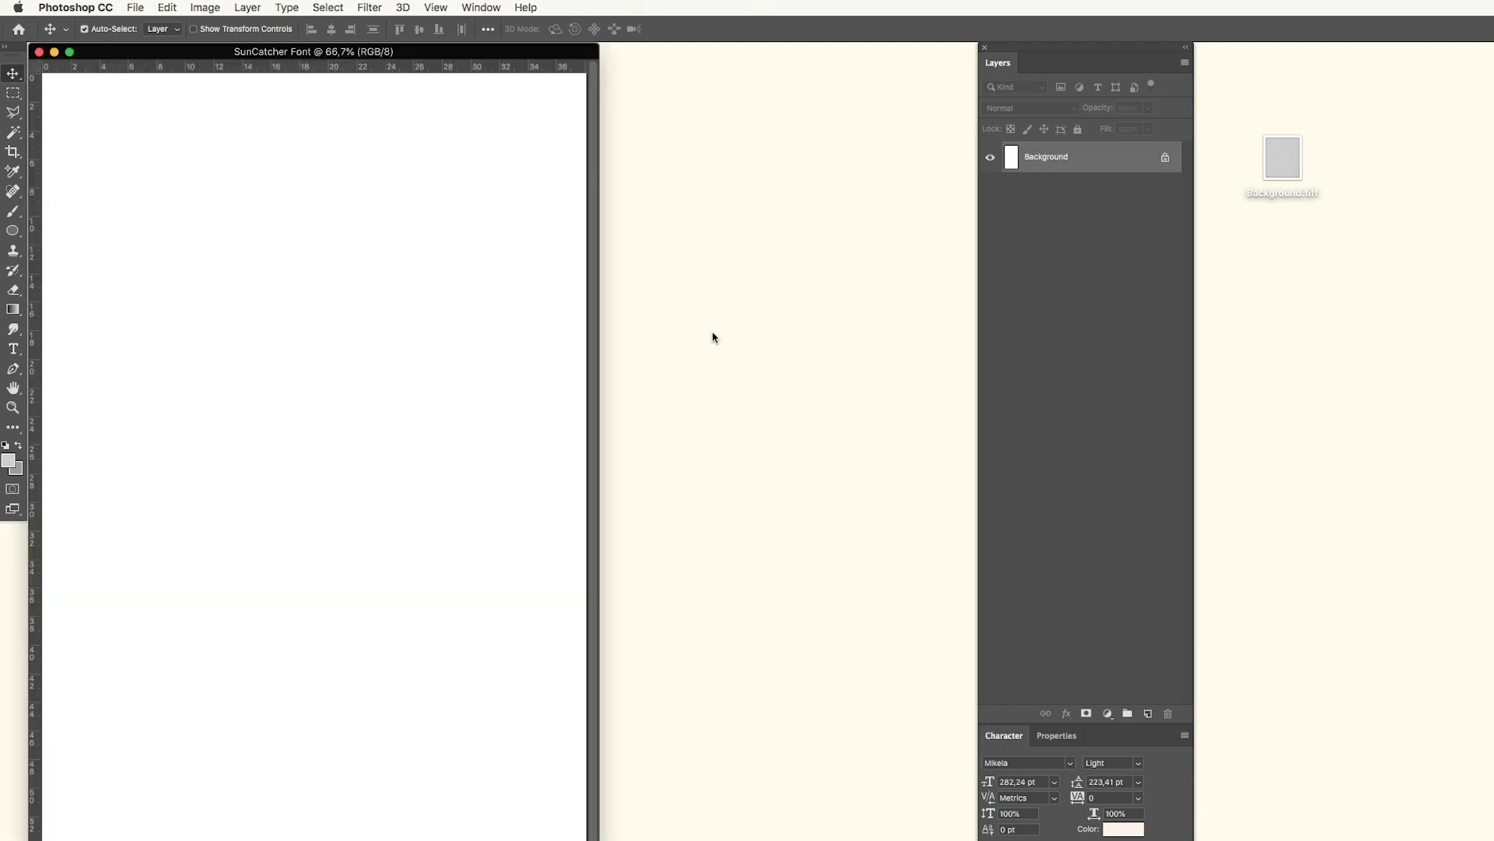
Step: Place Background.tiff from the desktop into the document and enlarge it to cover the whole canvas
{"action": "left_click", "coordinate": [13, 408]}
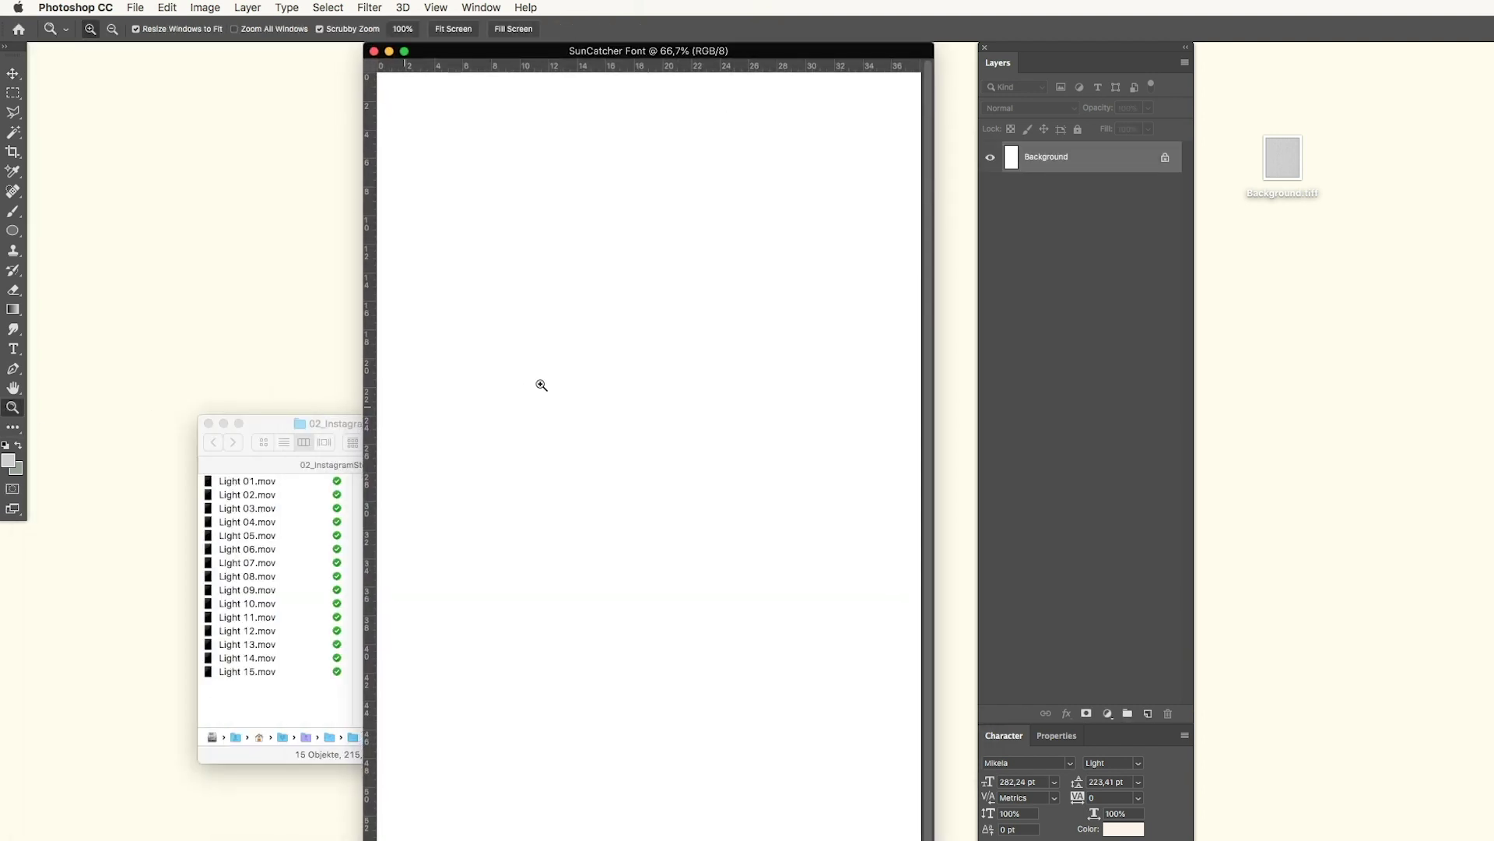
{"action": "left_click", "coordinate": [537, 387], "text": "alt"}
{"action": "left_click", "coordinate": [510, 95]}
{"action": "left_click_drag", "start_coordinate": [537, 54], "coordinate": [705, 73]}
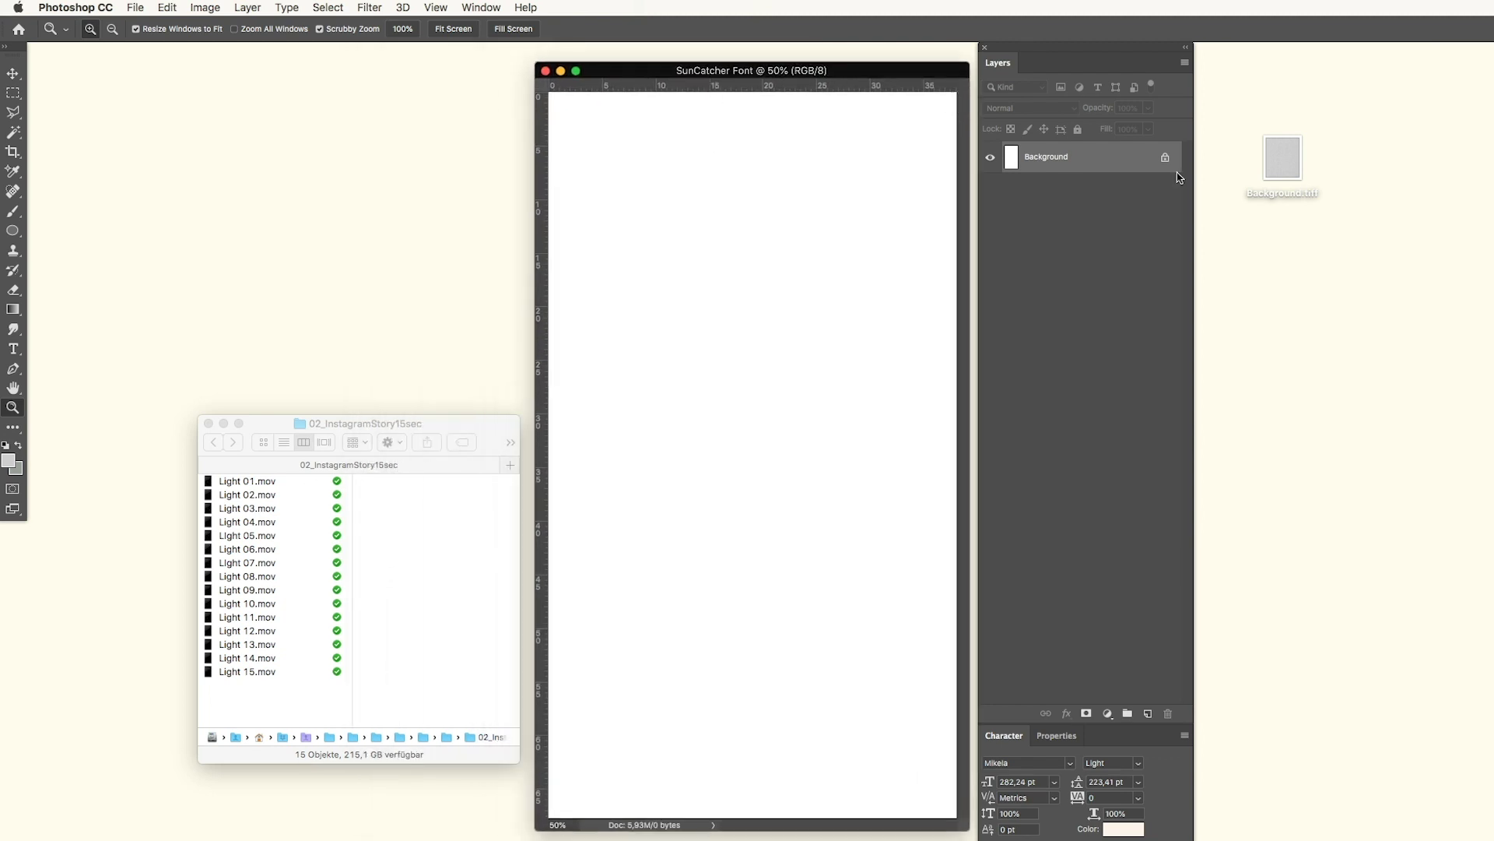
{"action": "left_click_drag", "start_coordinate": [1286, 164], "coordinate": [755, 344]}
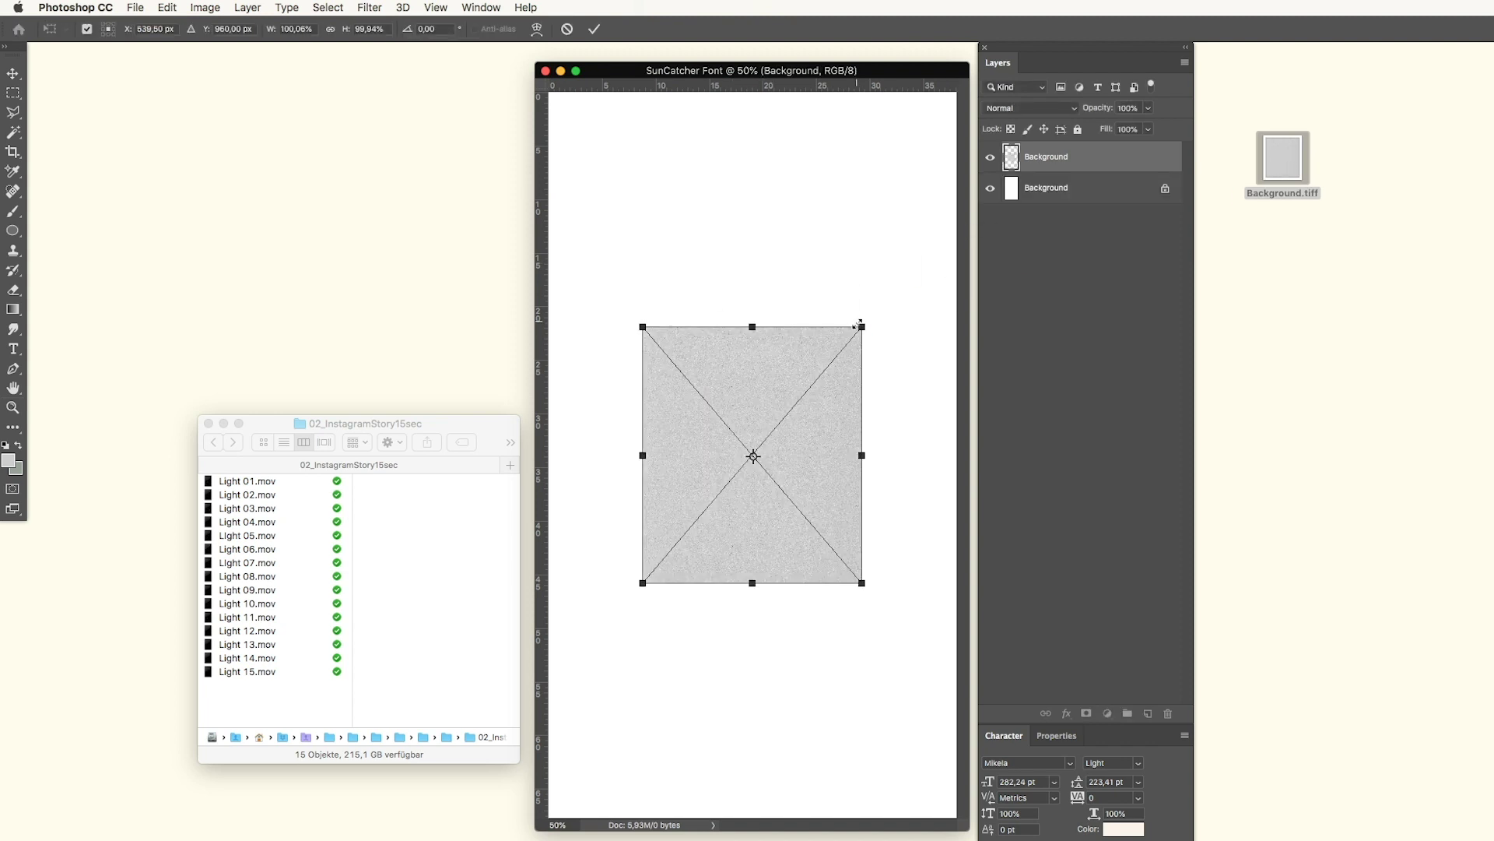
{"action": "left_click_drag", "start_coordinate": [859, 329], "coordinate": [1068, 87]}
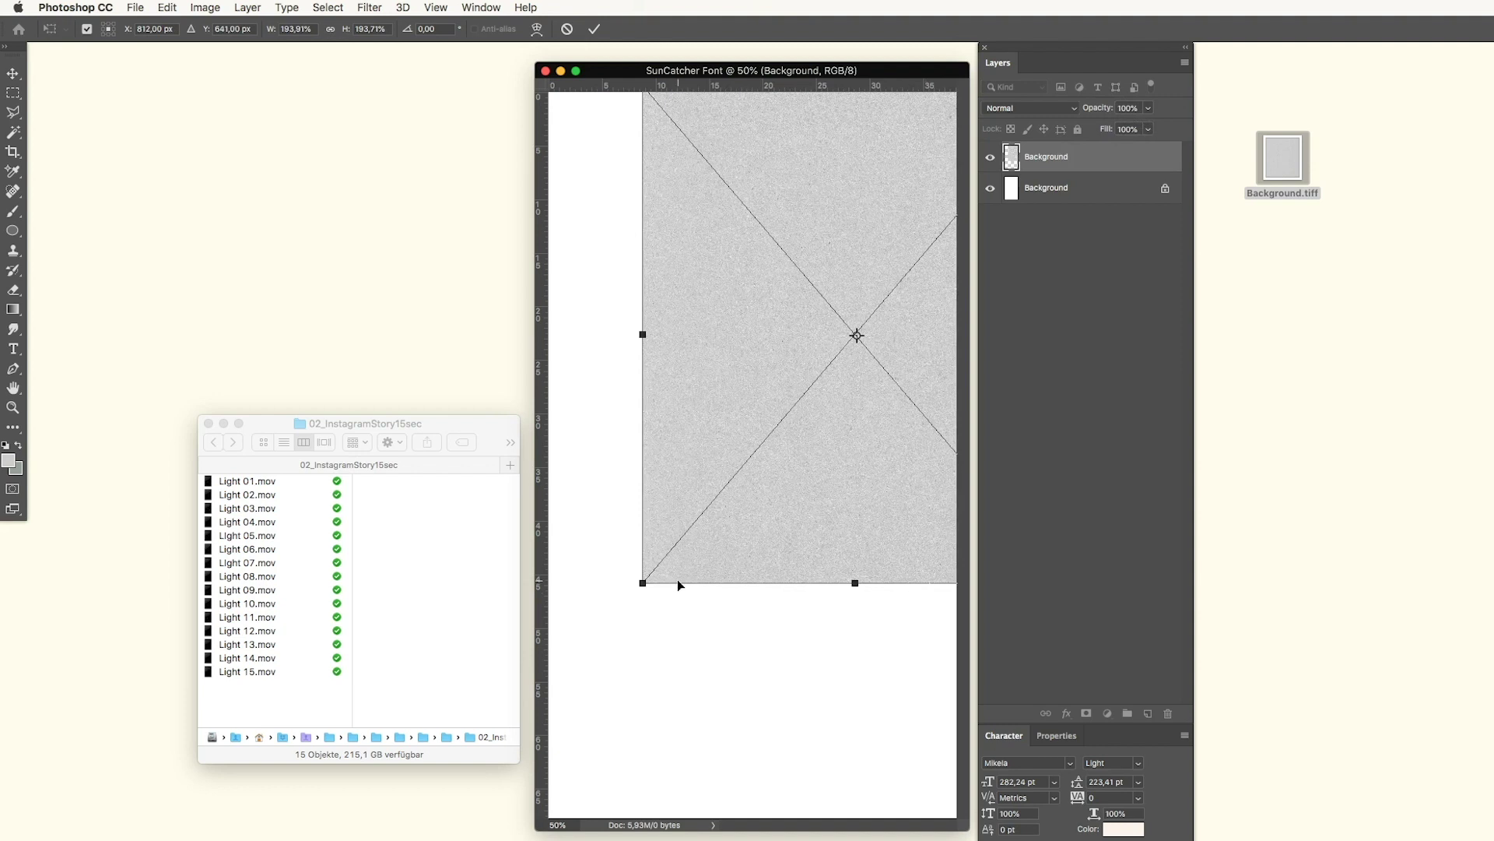
{"action": "left_click_drag", "start_coordinate": [643, 583], "coordinate": [444, 822]}
{"action": "left_click_drag", "start_coordinate": [760, 695], "coordinate": [773, 688]}
{"action": "key", "text": "Return"}
Step: Add the text "Sun Catcher" on two lines in the upper half of the canvas
{"action": "key", "text": "z"}
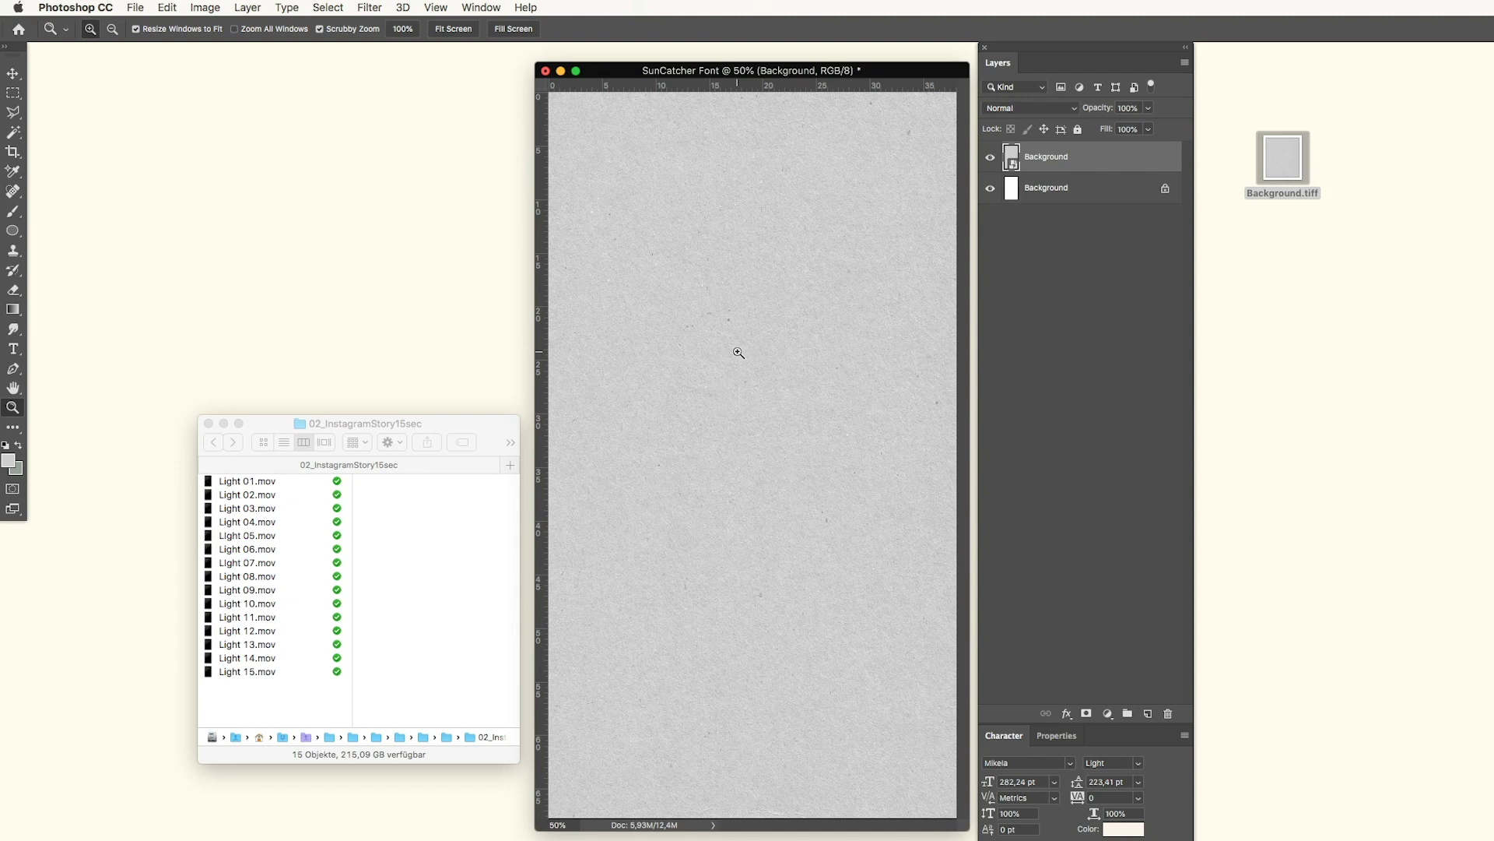
{"action": "key", "text": "t"}
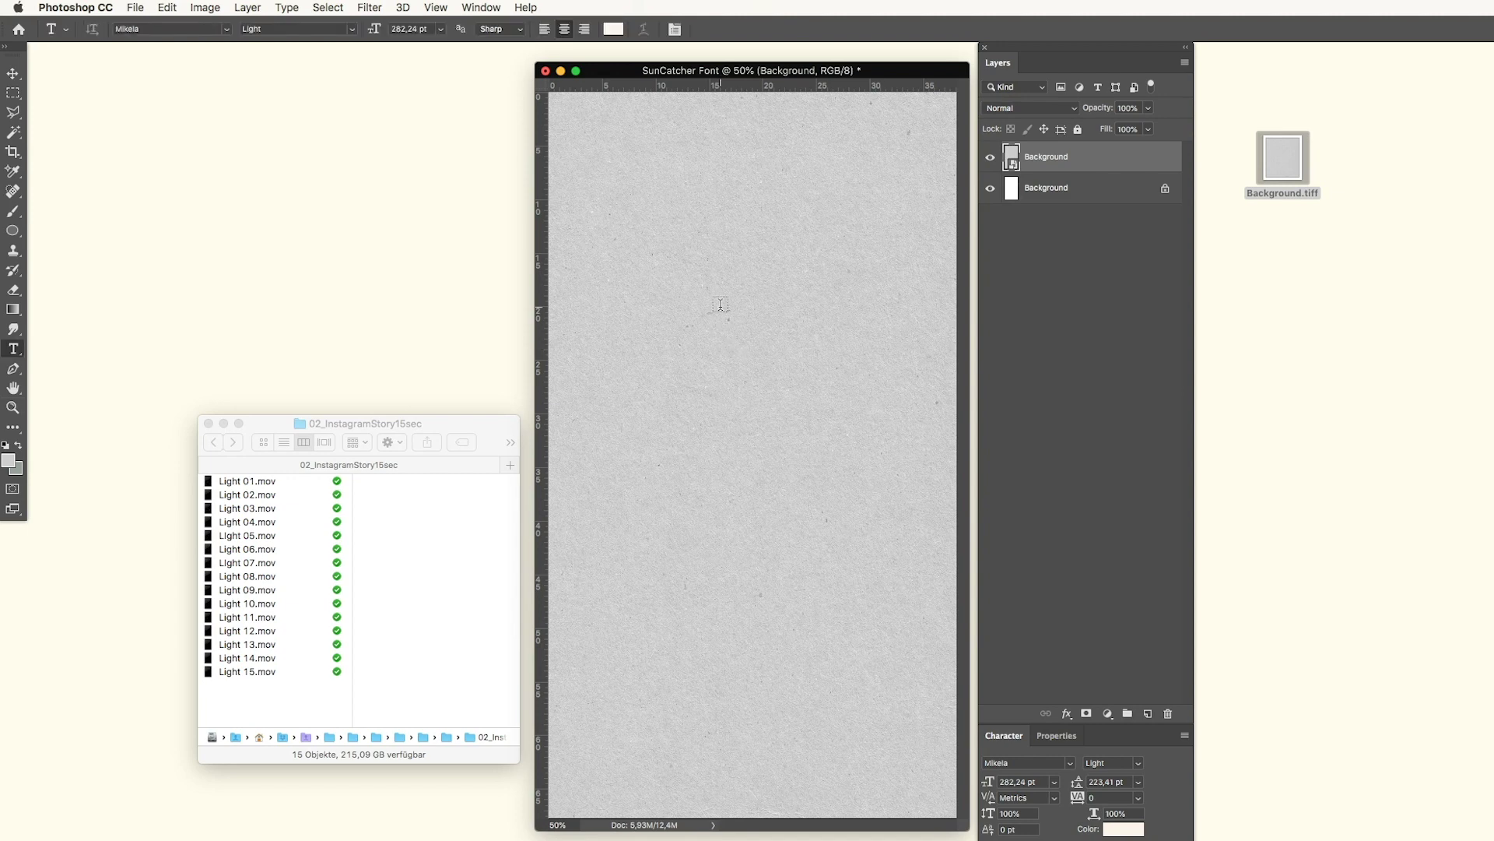
{"action": "left_click", "coordinate": [706, 319]}
{"action": "type", "text": "Sun"}
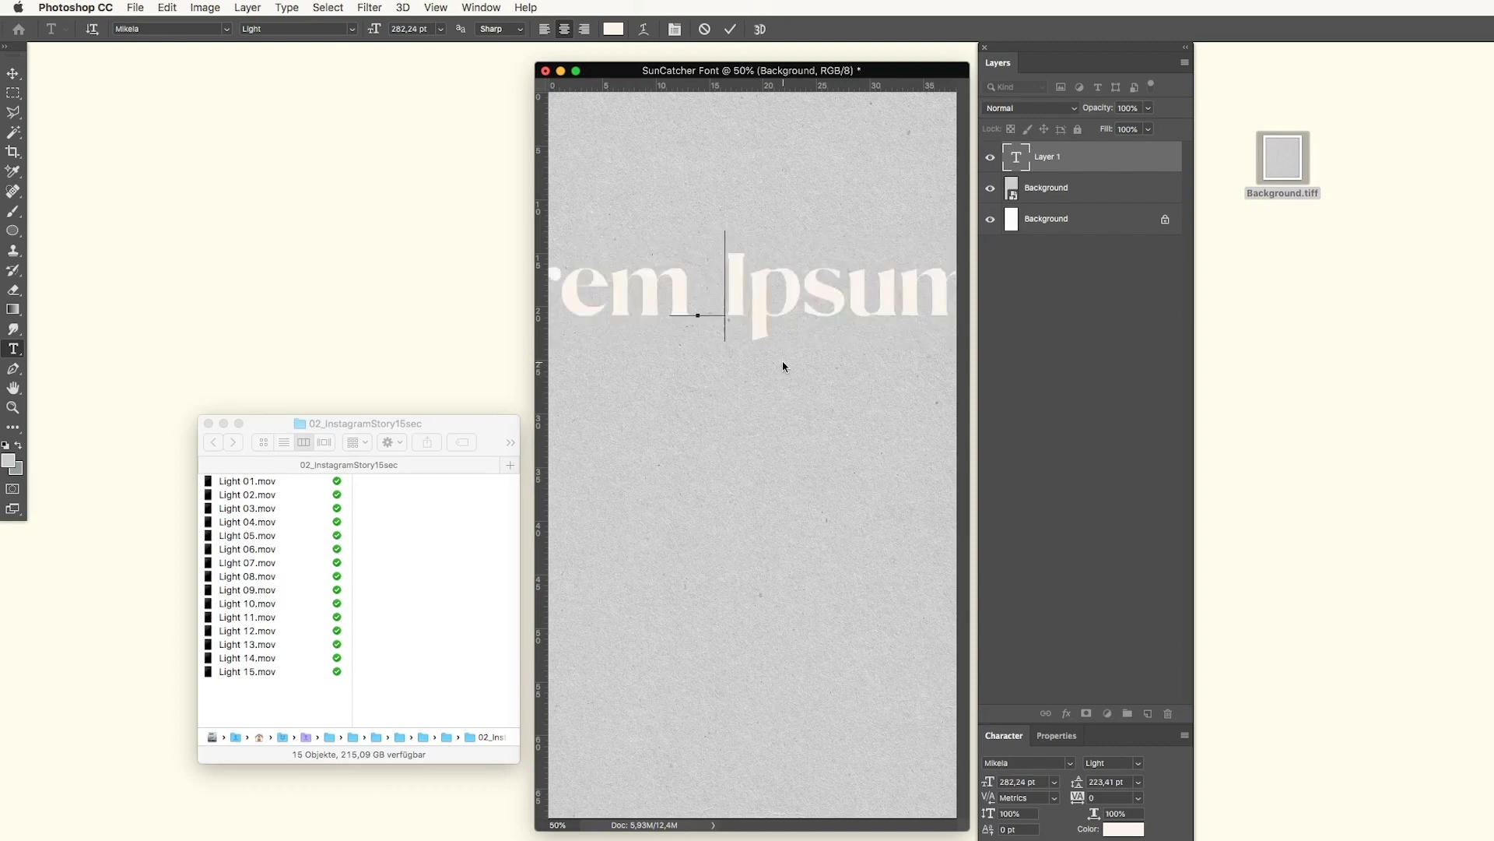
{"action": "key", "text": "Return"}
{"action": "type", "text": "Catcher"}
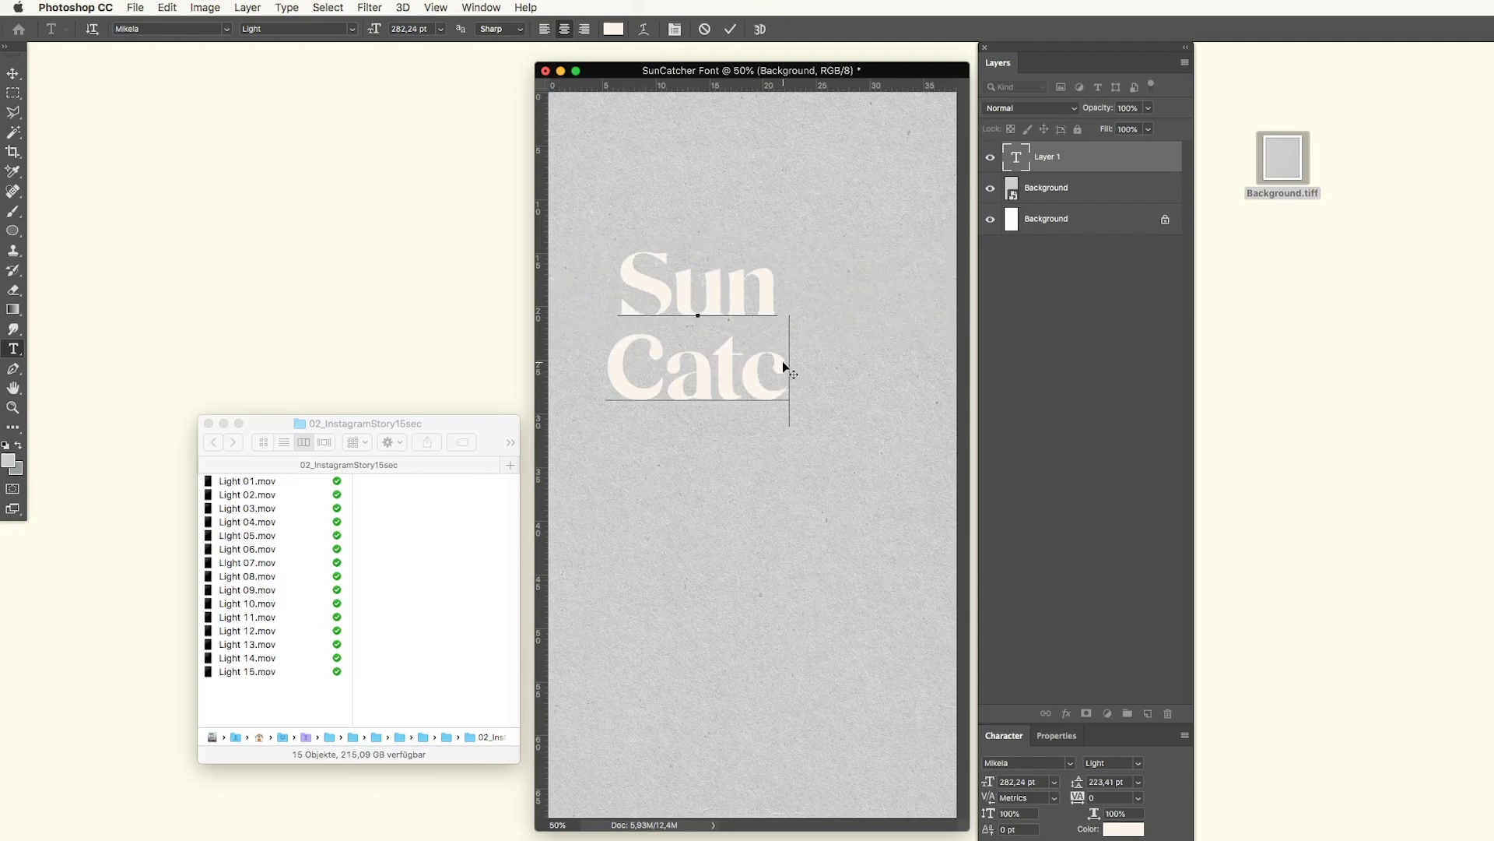
{"action": "left_click", "coordinate": [22, 94]}
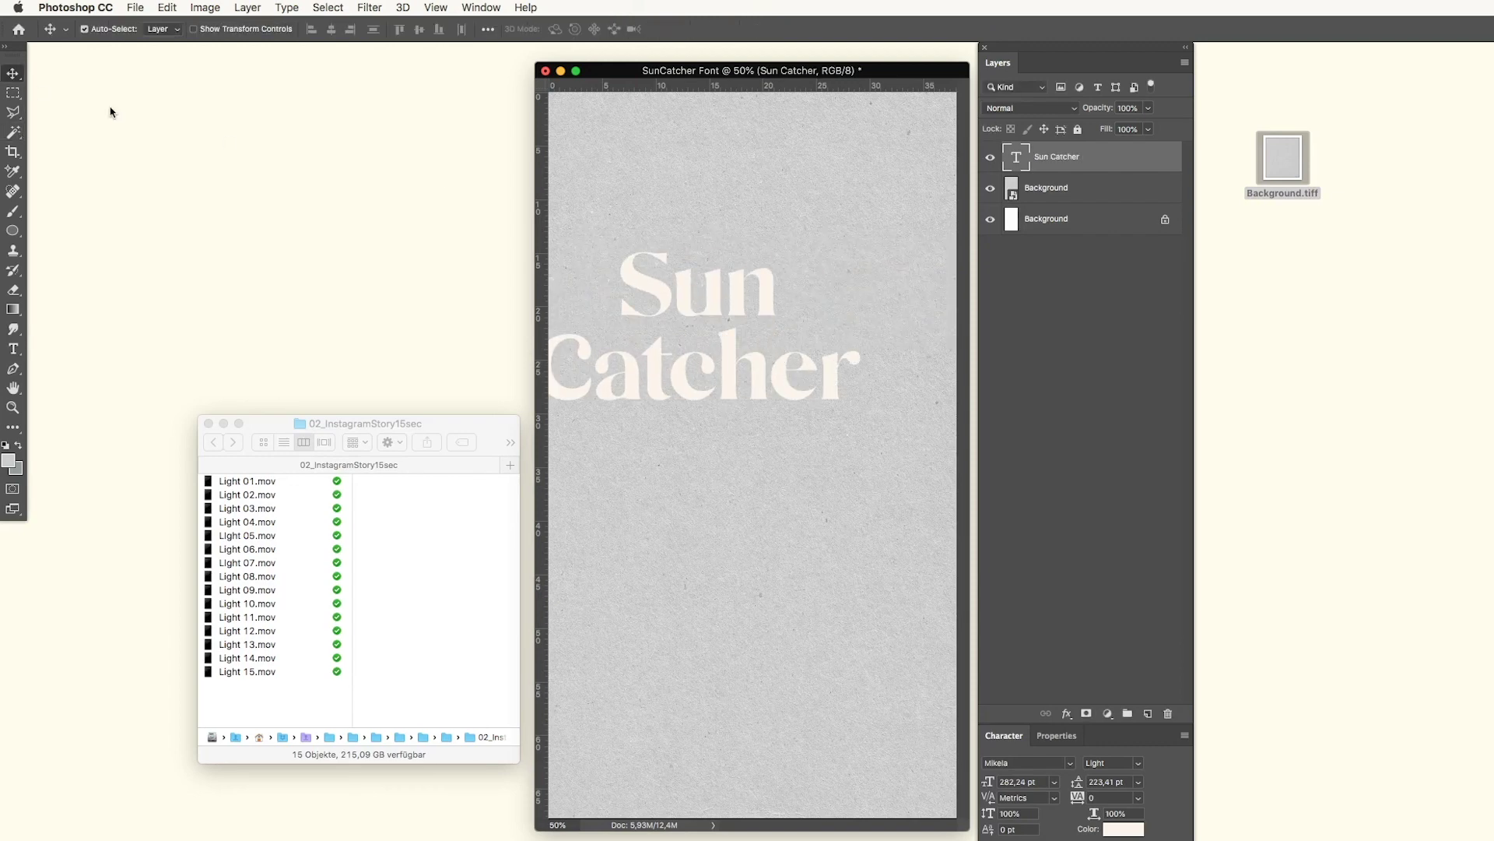
Step: Reposition the Sun Catcher text so it is horizontally centered on the canvas
{"action": "key", "text": "super+t"}
{"action": "left_click_drag", "start_coordinate": [736, 294], "coordinate": [804, 289]}
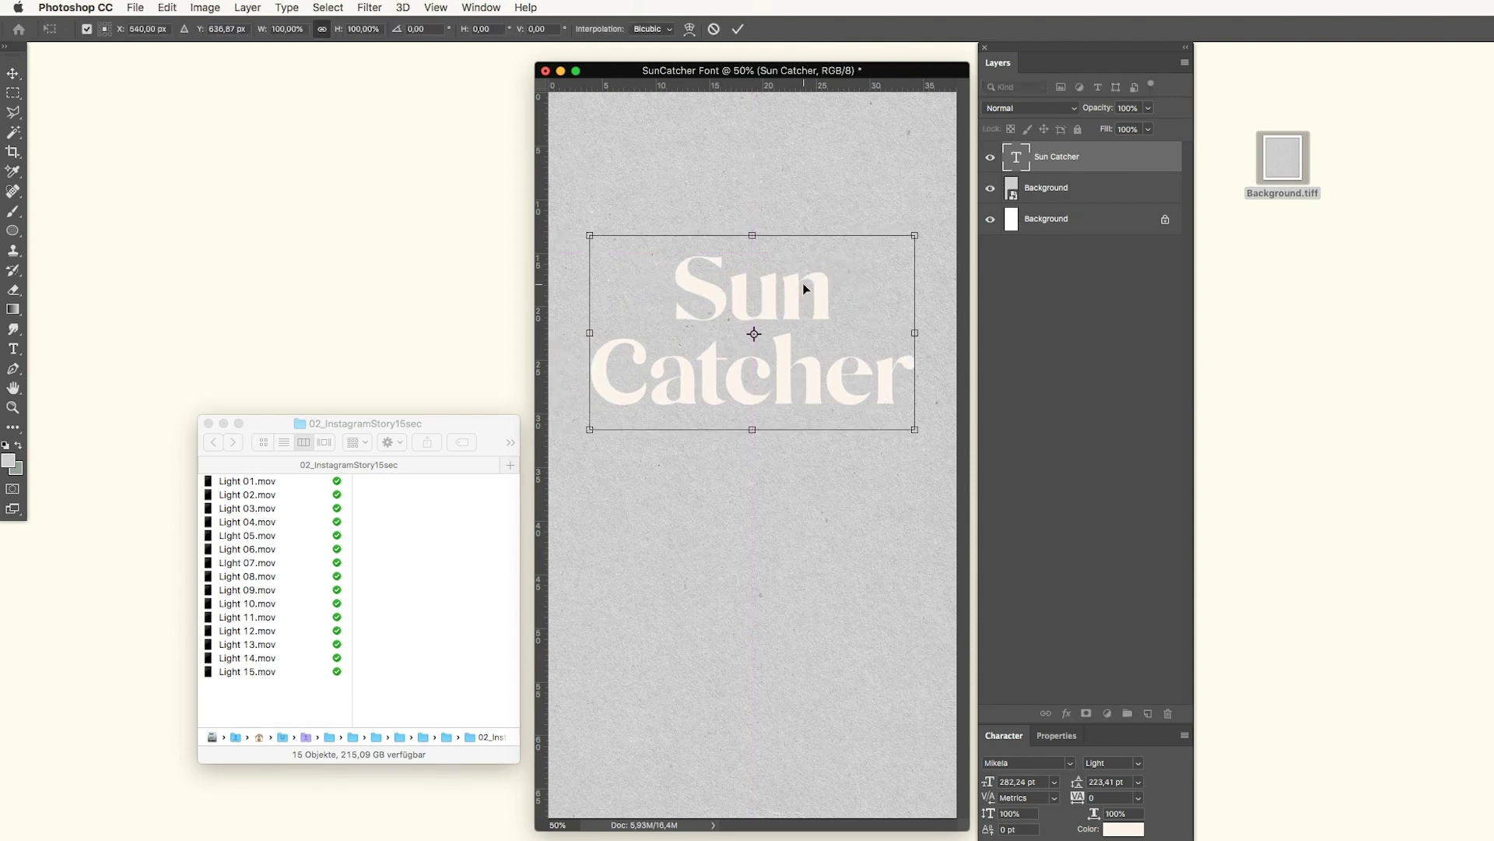
{"action": "key", "text": "Return"}
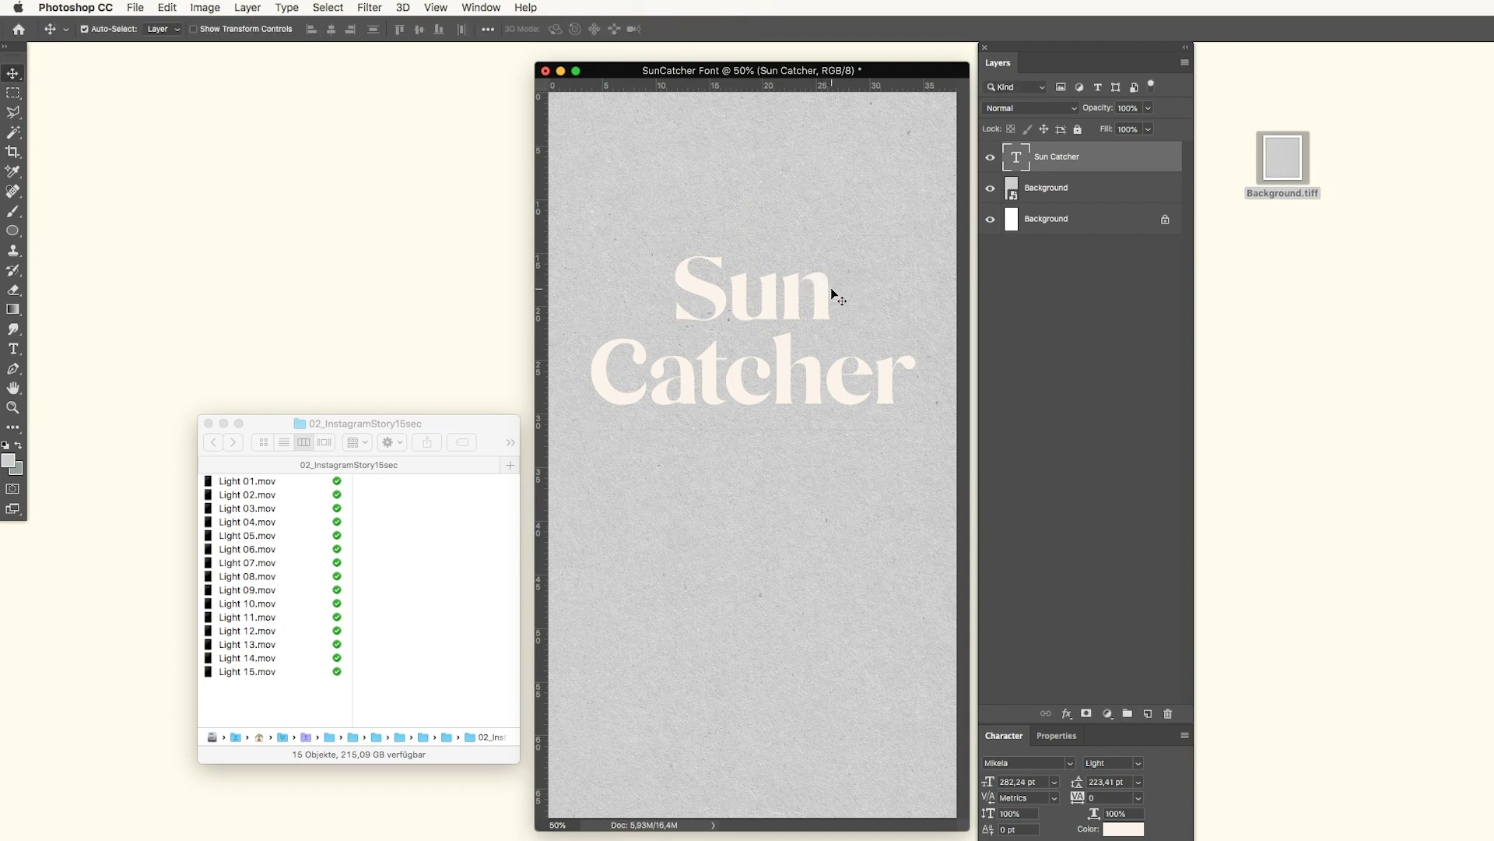
Step: Create a layer group above the text layer and name it "Animation"
{"action": "left_click", "coordinate": [1128, 714]}
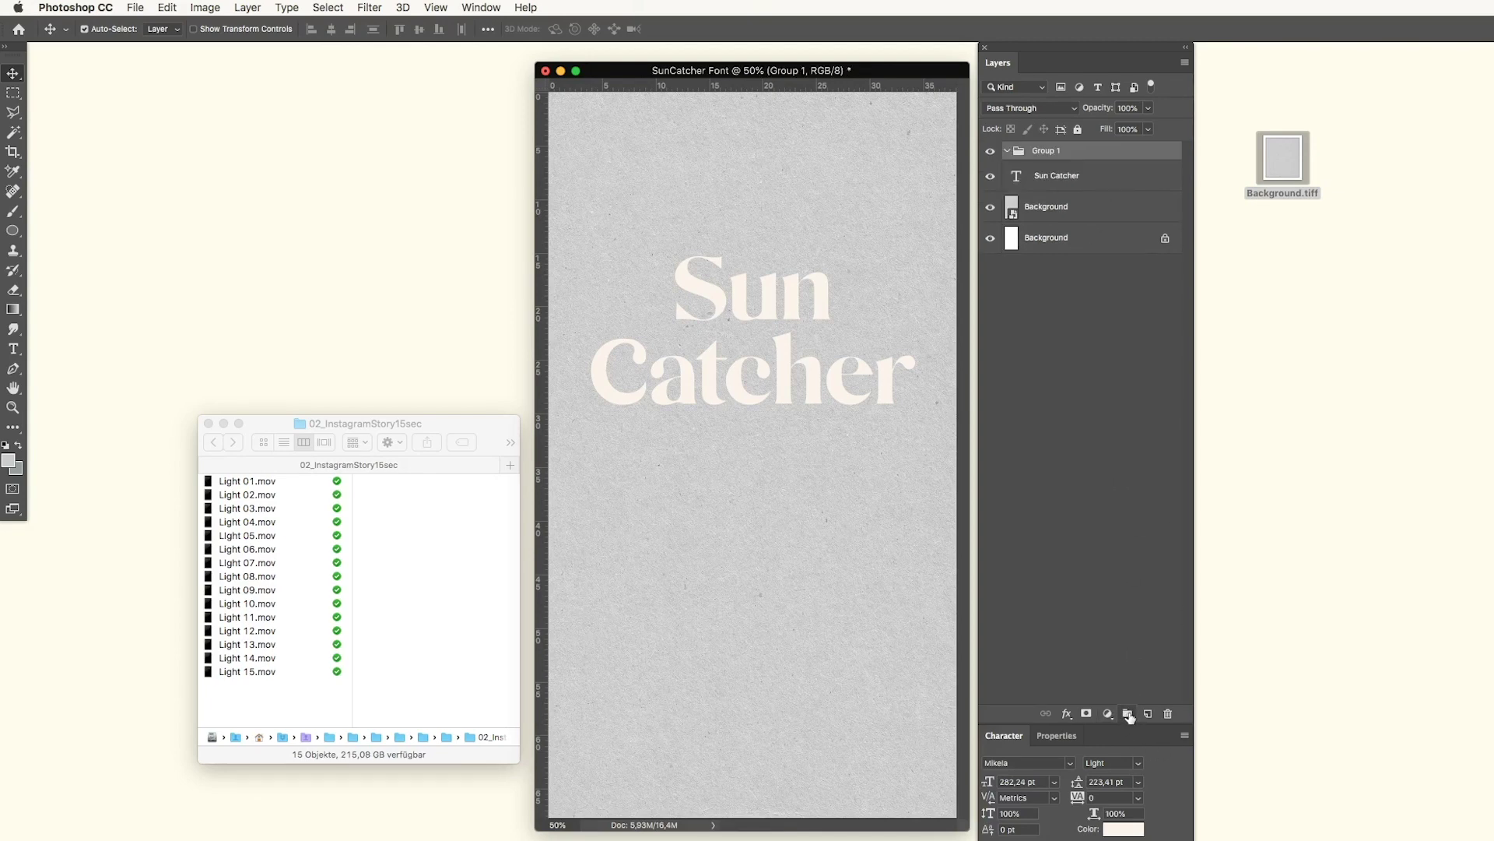
{"action": "double_click", "coordinate": [1051, 151]}
{"action": "type", "text": "Animation"}
{"action": "key", "text": "Return"}
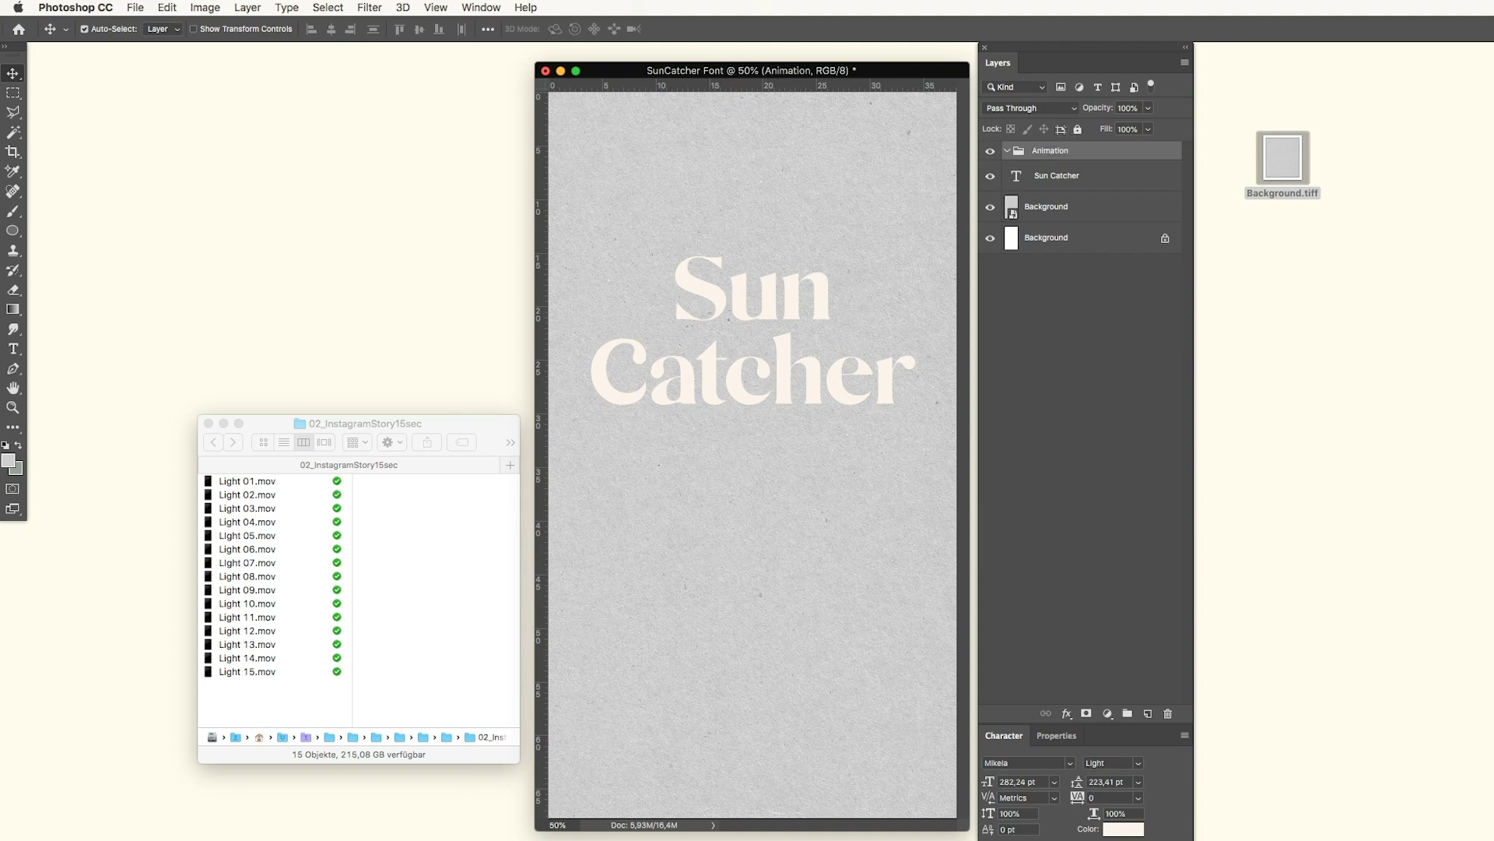
Step: Place the clips Light 03, Light 06, Light 09 and Light 10 from the 02_InstagramStory15sec folder into the document
{"action": "left_click", "coordinate": [294, 528]}
{"action": "left_click", "coordinate": [292, 513]}
{"action": "left_click", "coordinate": [286, 548], "text": "super"}
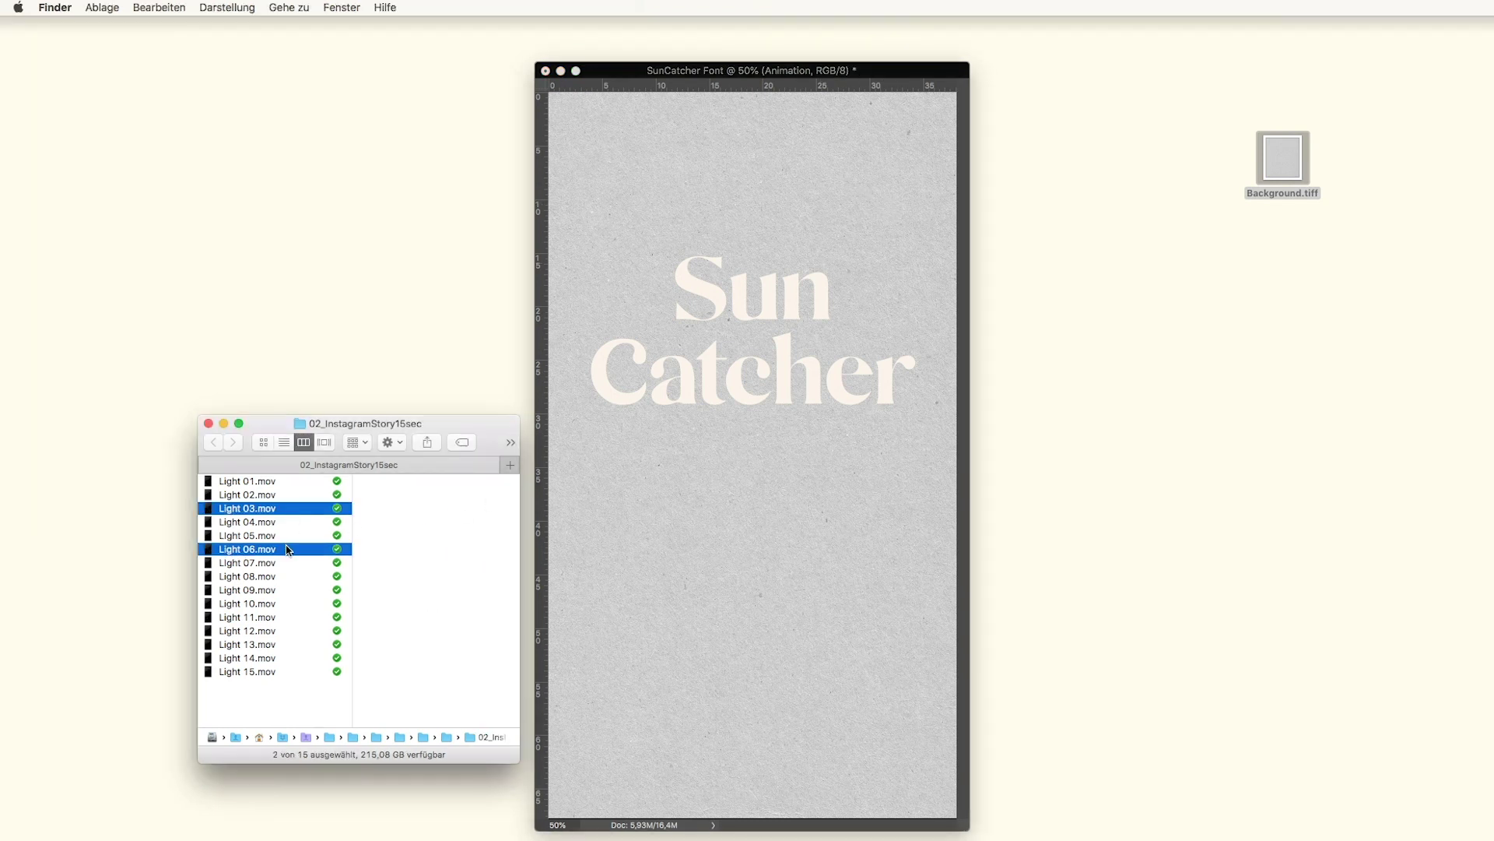
{"action": "left_click", "coordinate": [285, 590], "text": "super"}
{"action": "left_click", "coordinate": [279, 605], "text": "super"}
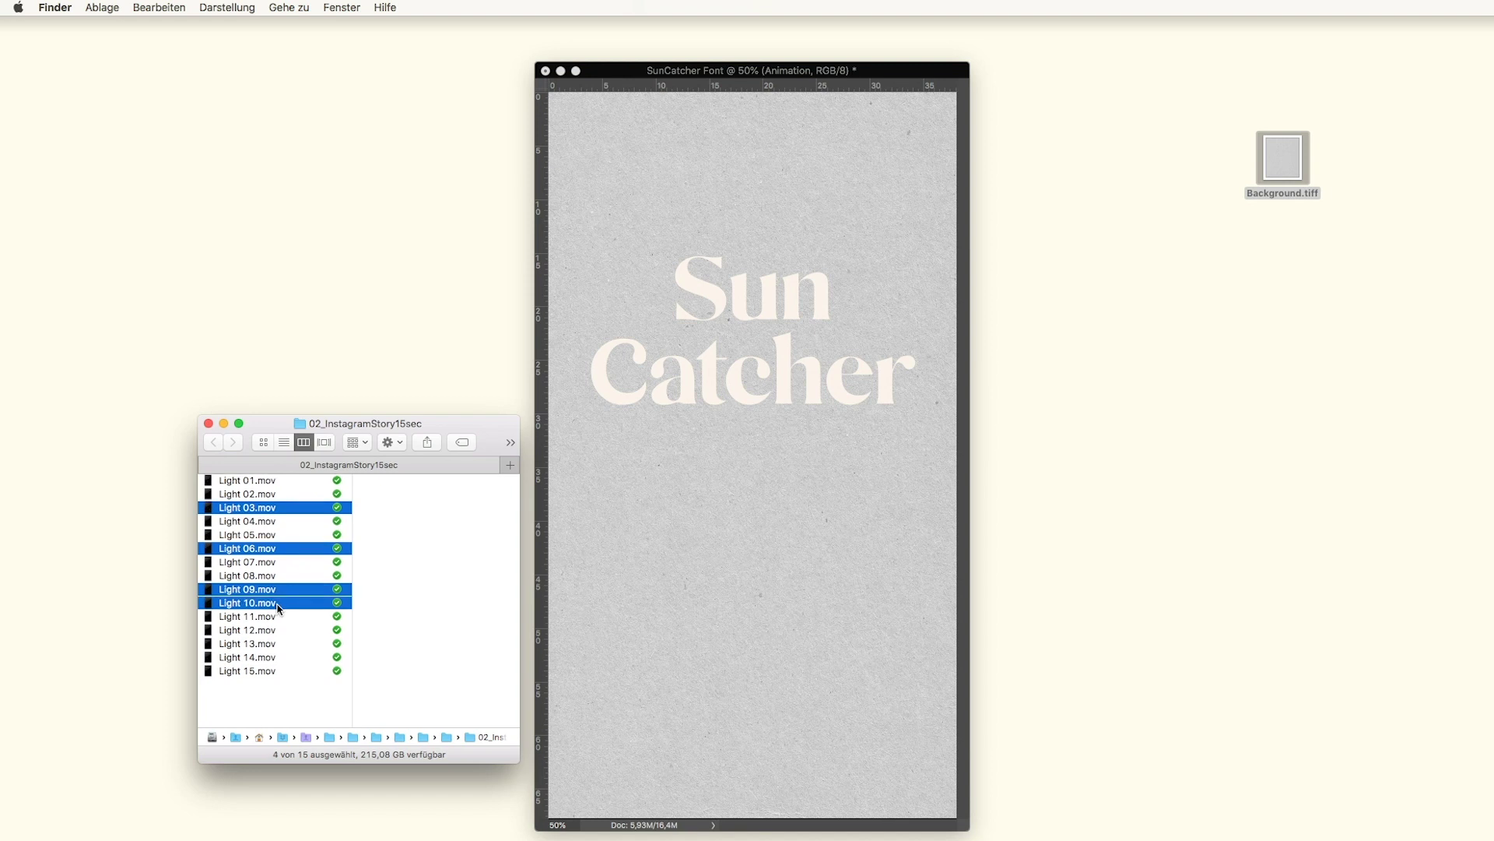
{"action": "left_click_drag", "start_coordinate": [276, 512], "coordinate": [761, 310]}
{"action": "key", "text": "Return"}
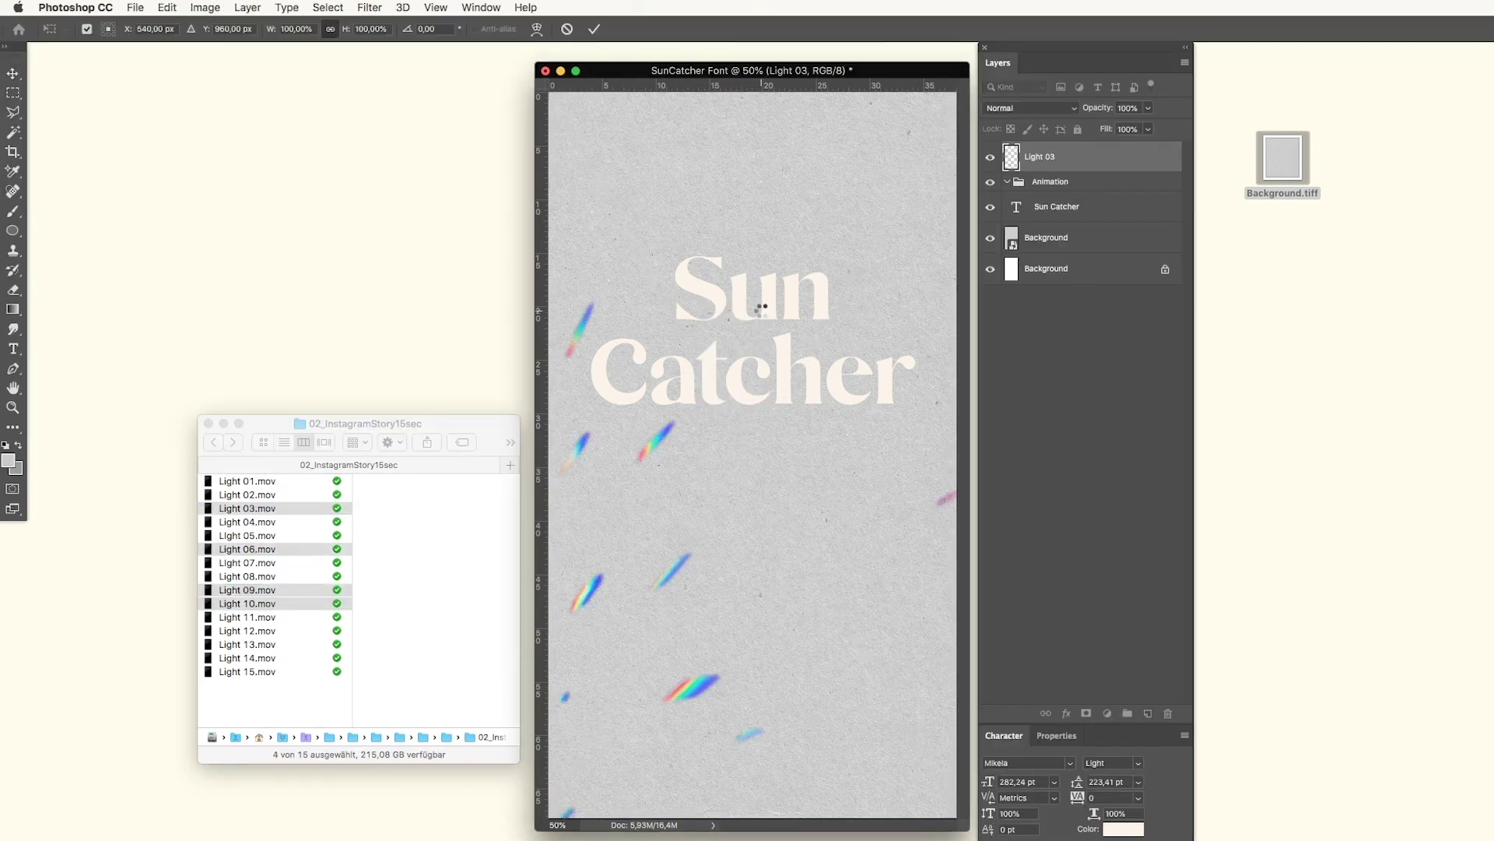
{"action": "key", "text": "Return"}
{"action": "key", "text": "Return"}
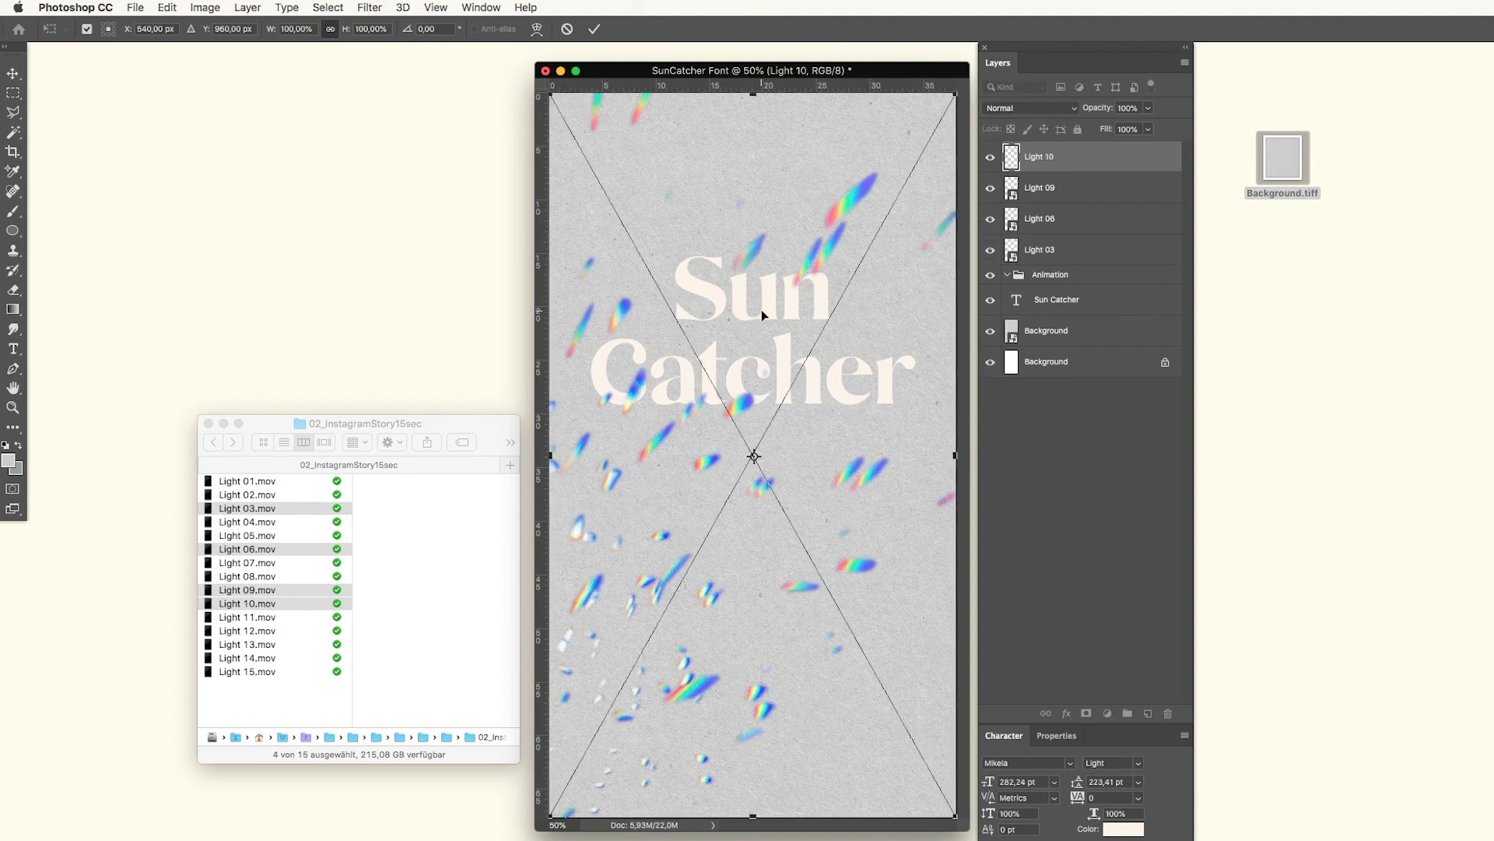
{"action": "key", "text": "Return"}
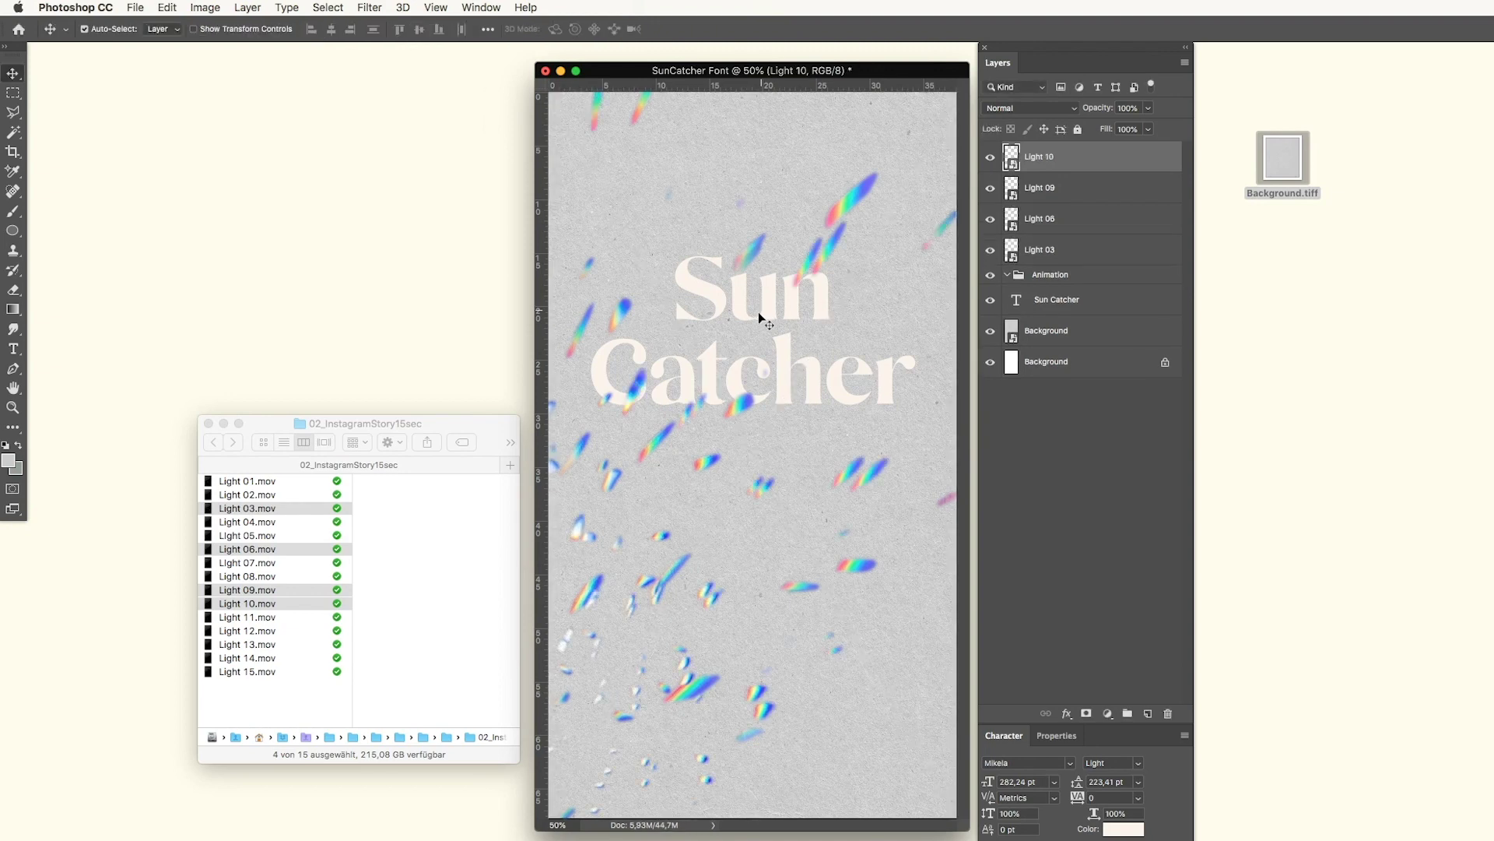
Step: Place the Light 13.mov clip into the document above the other light layers
{"action": "left_click", "coordinate": [264, 646]}
{"action": "left_click_drag", "start_coordinate": [238, 651], "coordinate": [704, 412]}
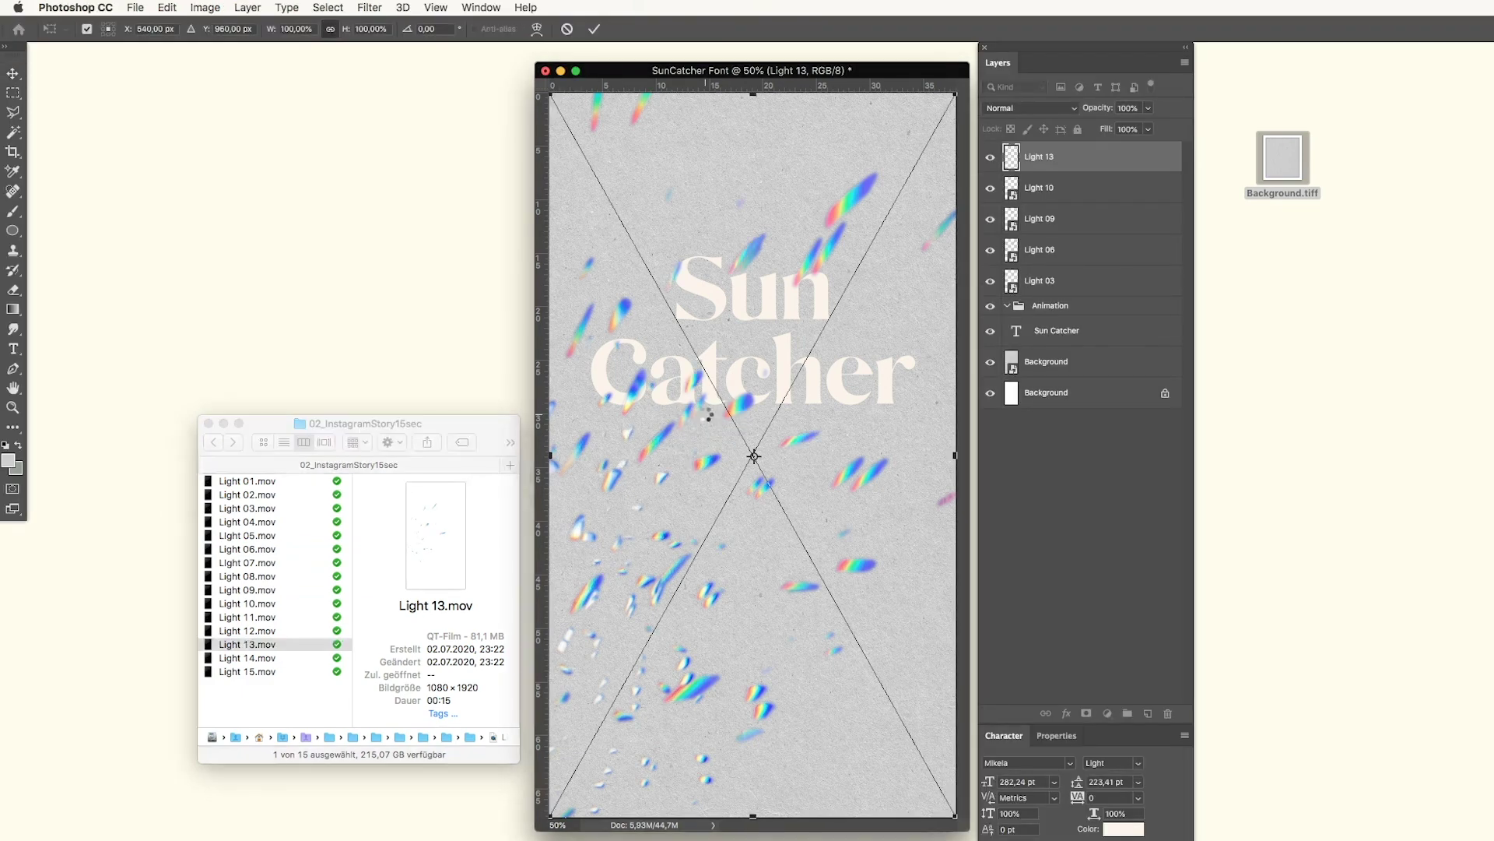
{"action": "key", "text": "Return"}
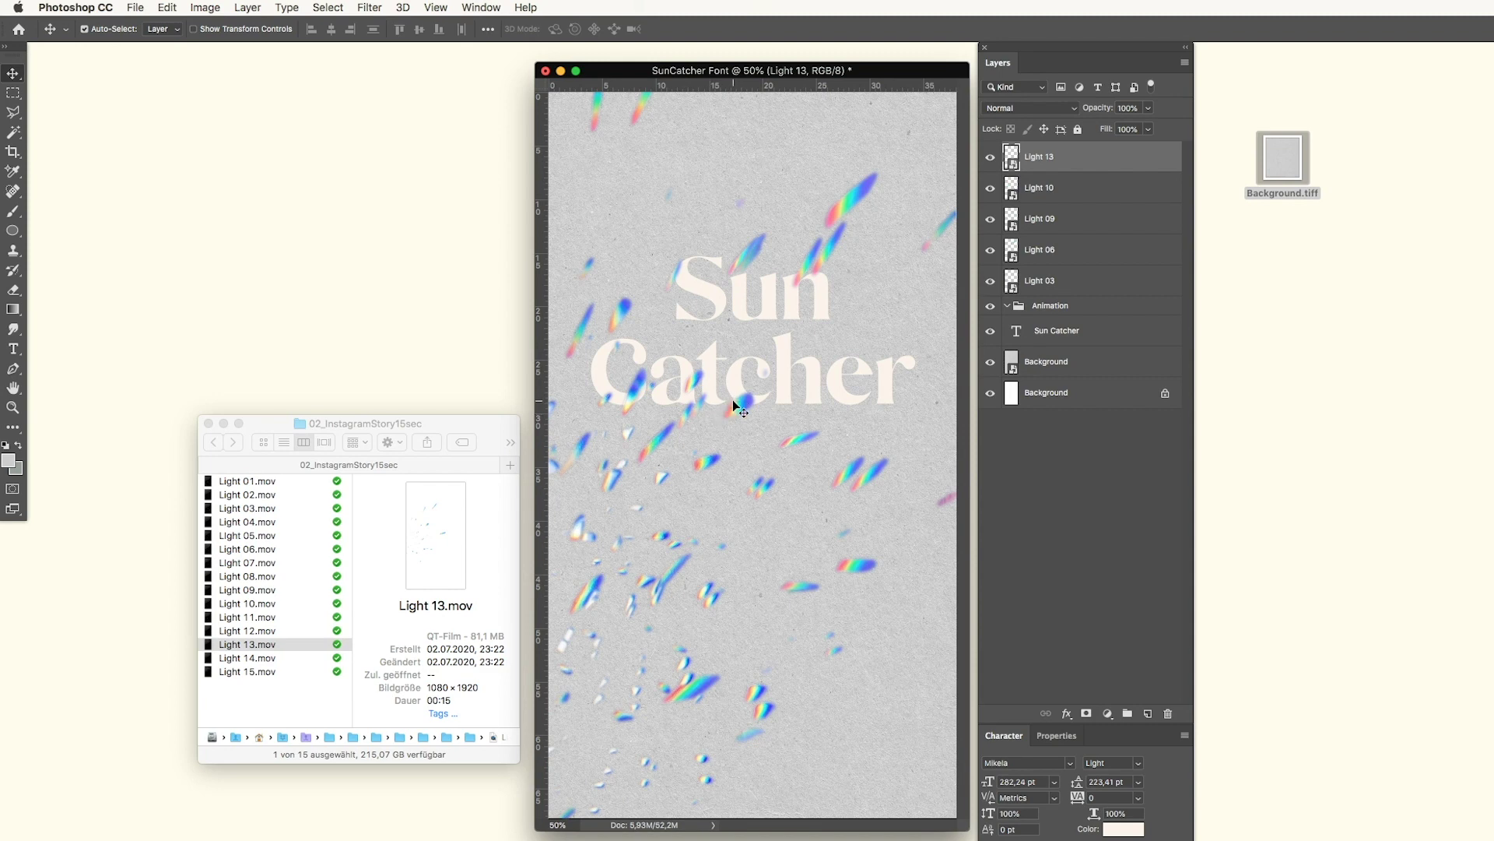
{"action": "key", "text": "super"}
{"action": "left_click", "coordinate": [168, 7]}
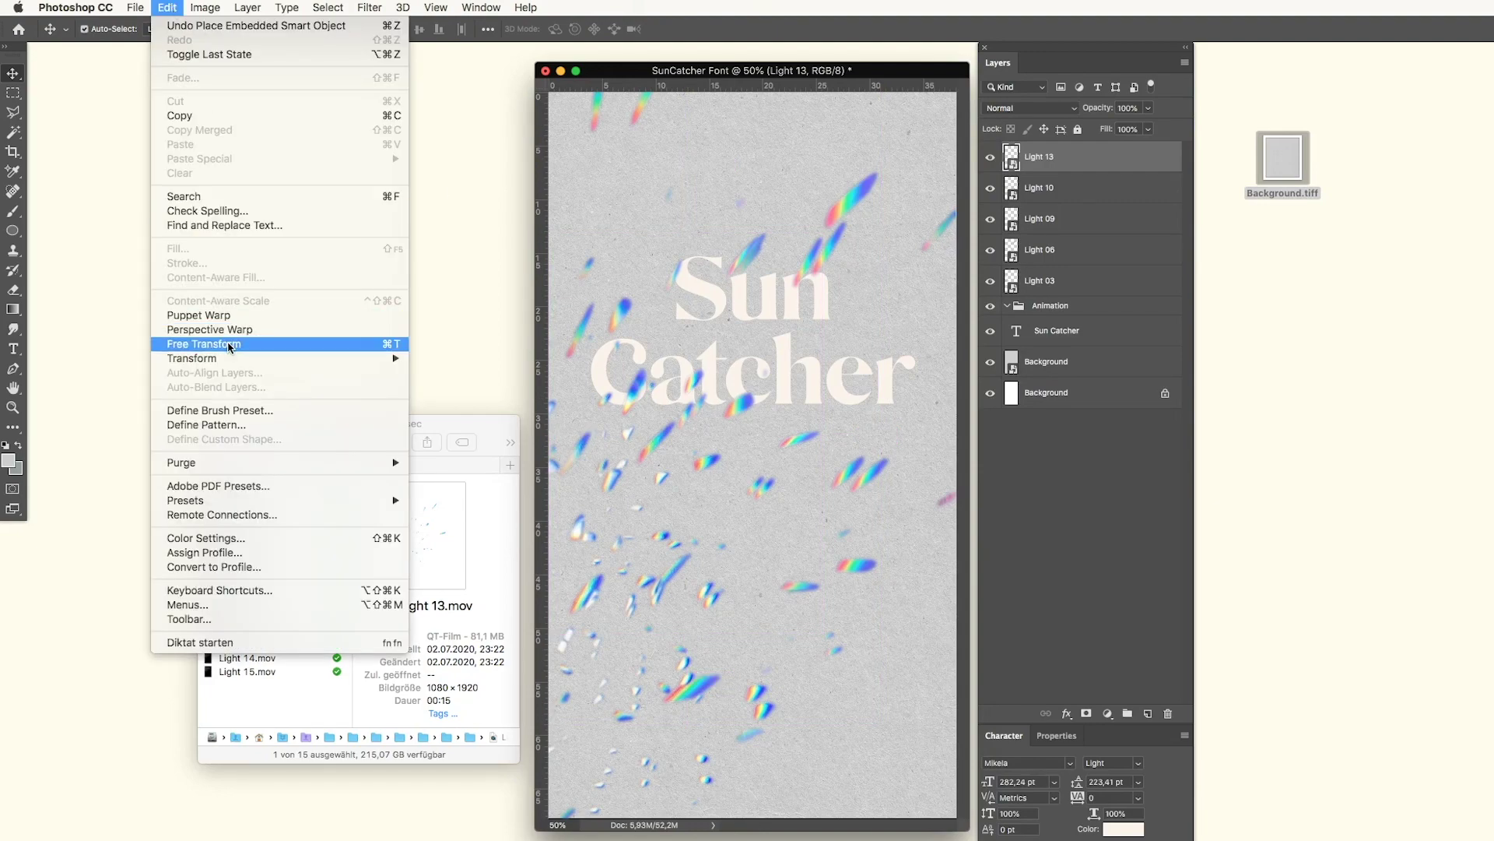
{"action": "left_click", "coordinate": [827, 77]}
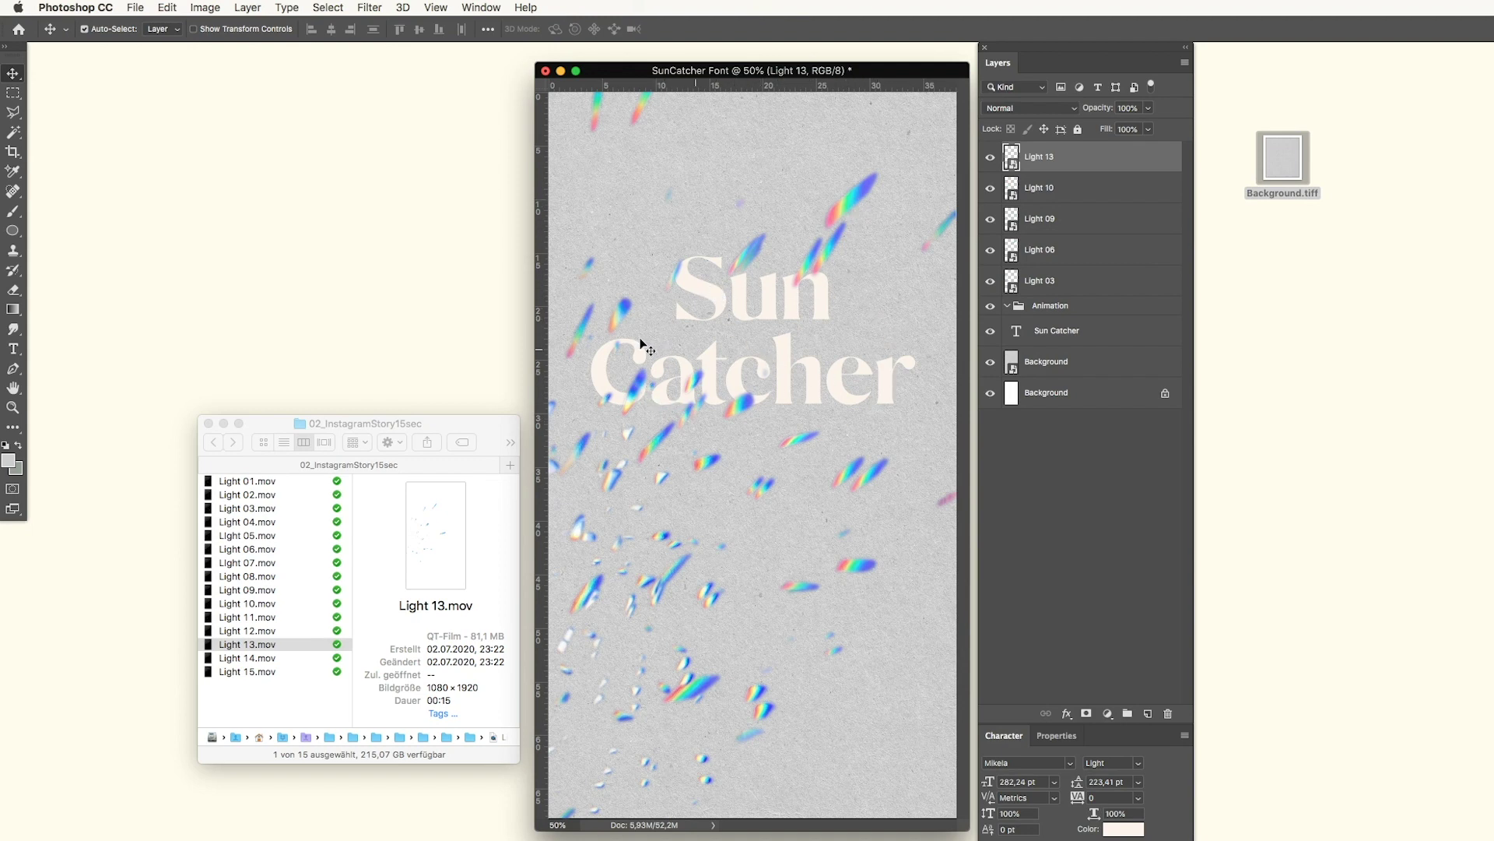
Step: Free-transform the Light 13 clip to shift its light reflections toward the lettering
{"action": "key", "text": "super"}
{"action": "key", "text": "super+t"}
{"action": "left_click_drag", "start_coordinate": [787, 295], "coordinate": [680, 180]}
{"action": "key", "text": "Return"}
Step: Free-transform the Light 10 clip to rearrange its reflections around the upper part of the canvas
{"action": "left_click", "coordinate": [1039, 188]}
{"action": "key", "text": "super+t"}
{"action": "key", "text": "Return"}
{"action": "key", "text": "super+t"}
{"action": "left_click_drag", "start_coordinate": [794, 544], "coordinate": [850, 310]}
{"action": "key", "text": "Return"}
Step: Free-transform the Light 09 clip so its reflections fall over the Sun Catcher text
{"action": "left_click", "coordinate": [1073, 232]}
{"action": "key", "text": "super+t"}
{"action": "left_click_drag", "start_coordinate": [786, 506], "coordinate": [754, 372]}
{"action": "key", "text": "Return"}
Step: Free-transform the Light 06 clip to move its reflections up toward the lettering
{"action": "left_click", "coordinate": [1025, 257]}
{"action": "key", "text": "super+t"}
{"action": "left_click_drag", "start_coordinate": [778, 506], "coordinate": [792, 273]}
{"action": "key", "text": "Return"}
Step: Enlarge, rotate and reposition the Light 03 clip so its large reflections cross the lettering
{"action": "left_click", "coordinate": [1056, 285]}
{"action": "key", "text": "super+t"}
{"action": "left_click_drag", "start_coordinate": [779, 506], "coordinate": [857, 398]}
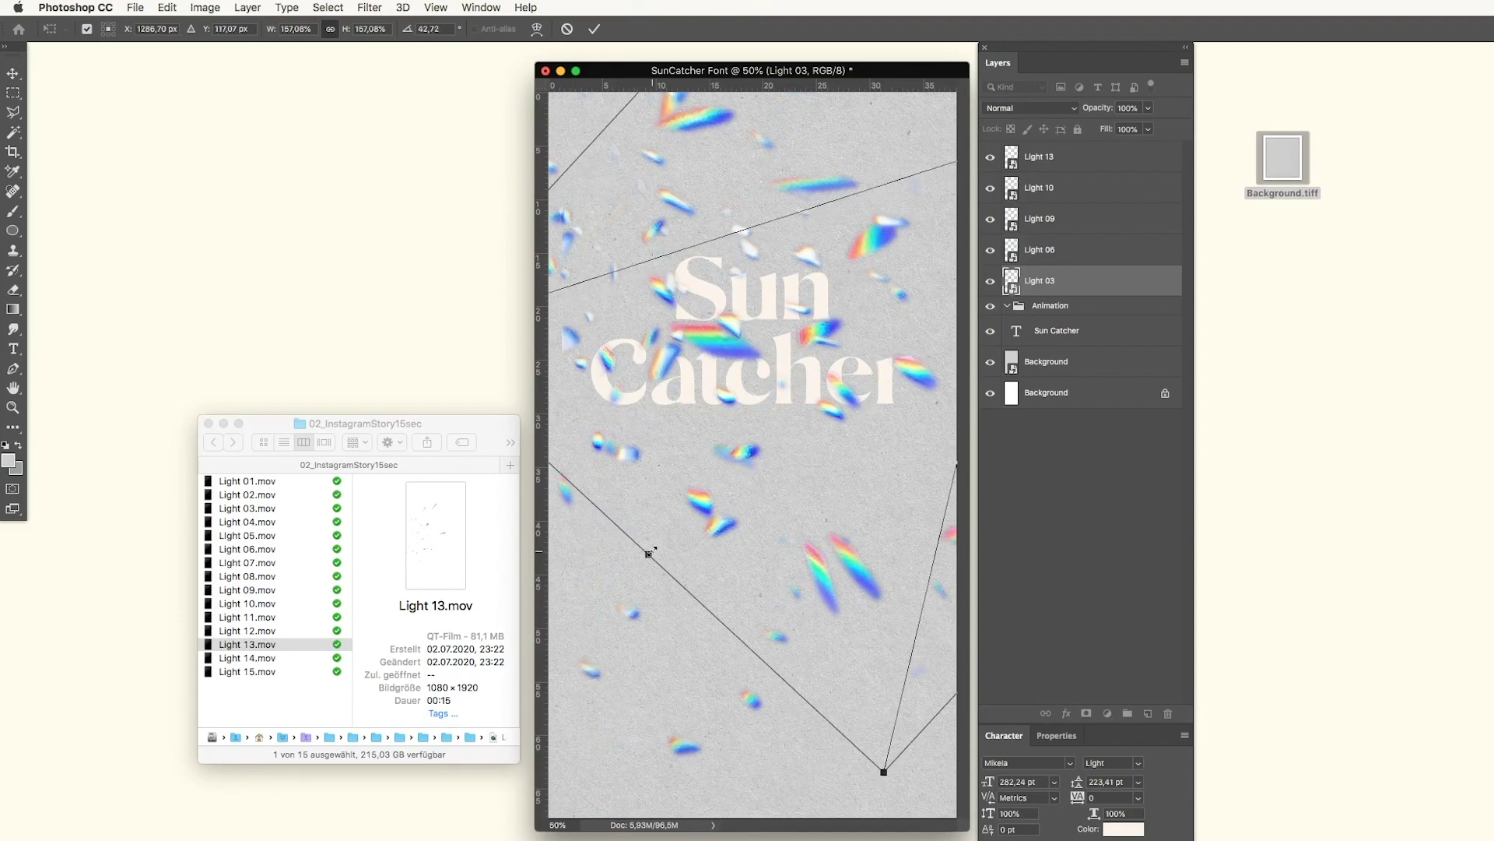
{"action": "left_click_drag", "start_coordinate": [650, 553], "coordinate": [598, 700]}
{"action": "left_click_drag", "start_coordinate": [798, 437], "coordinate": [870, 288]}
{"action": "key", "text": "Return"}
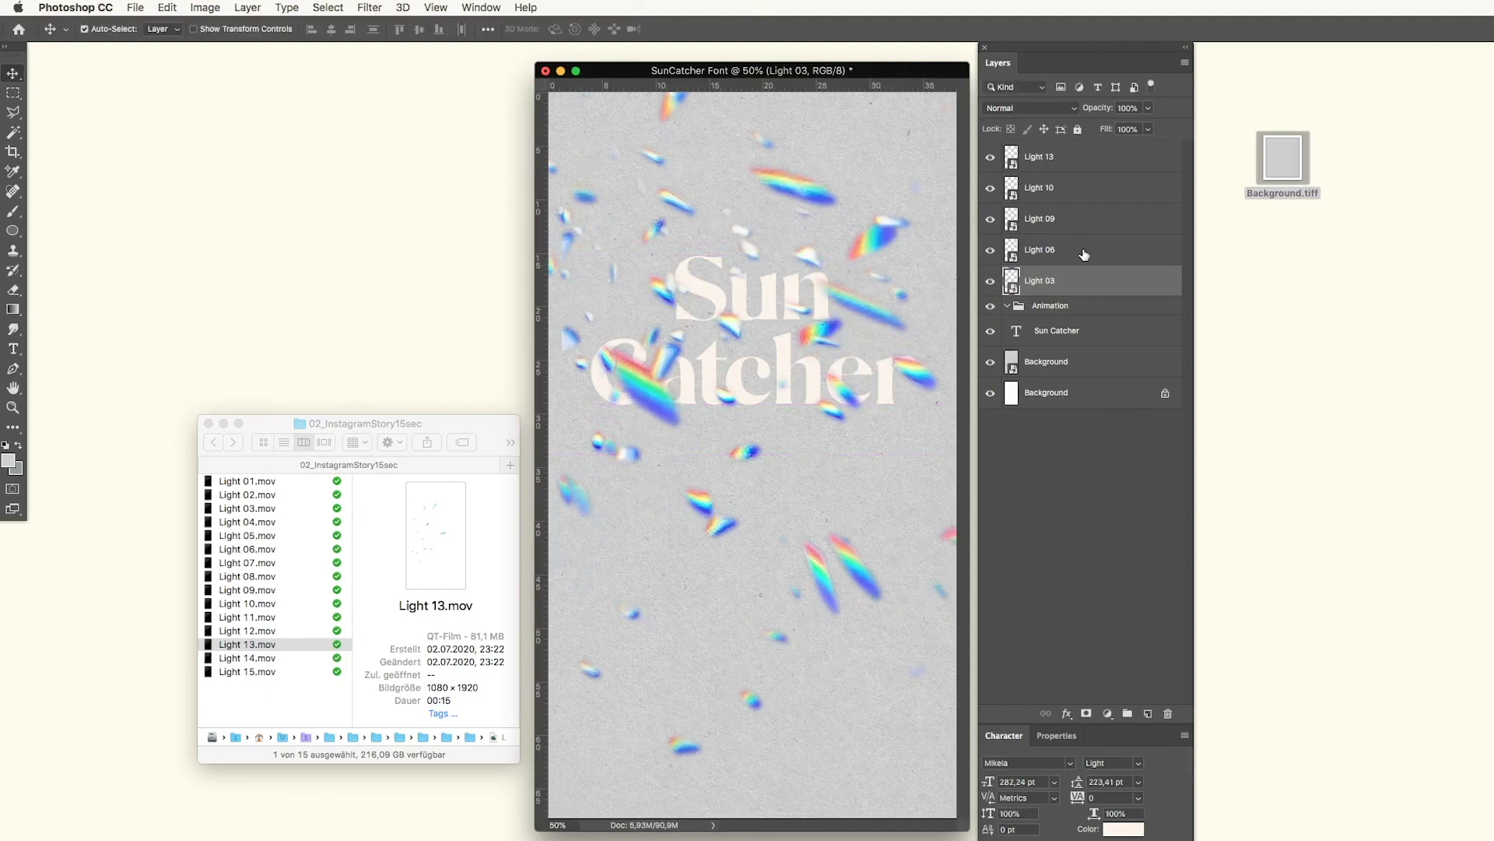
Step: Transform the Light 06 clip again, placing it at about 163% scale and 57.6° rotation
{"action": "left_click", "coordinate": [1084, 250]}
{"action": "key", "text": "ctrl+t"}
{"action": "left_click_drag", "start_coordinate": [560, 323], "coordinate": [907, 444]}
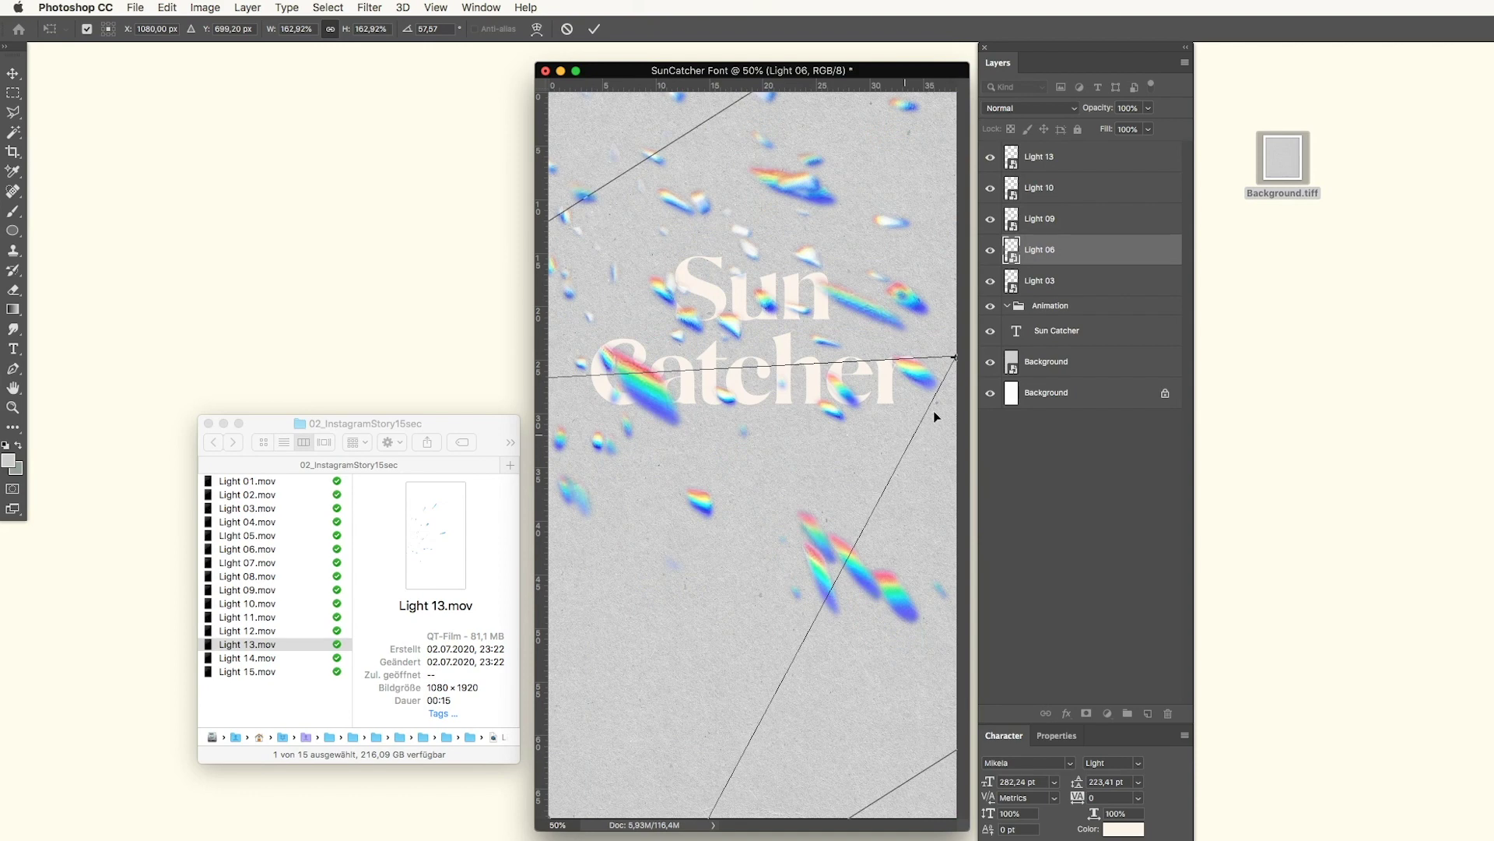
{"action": "key", "text": "Return"}
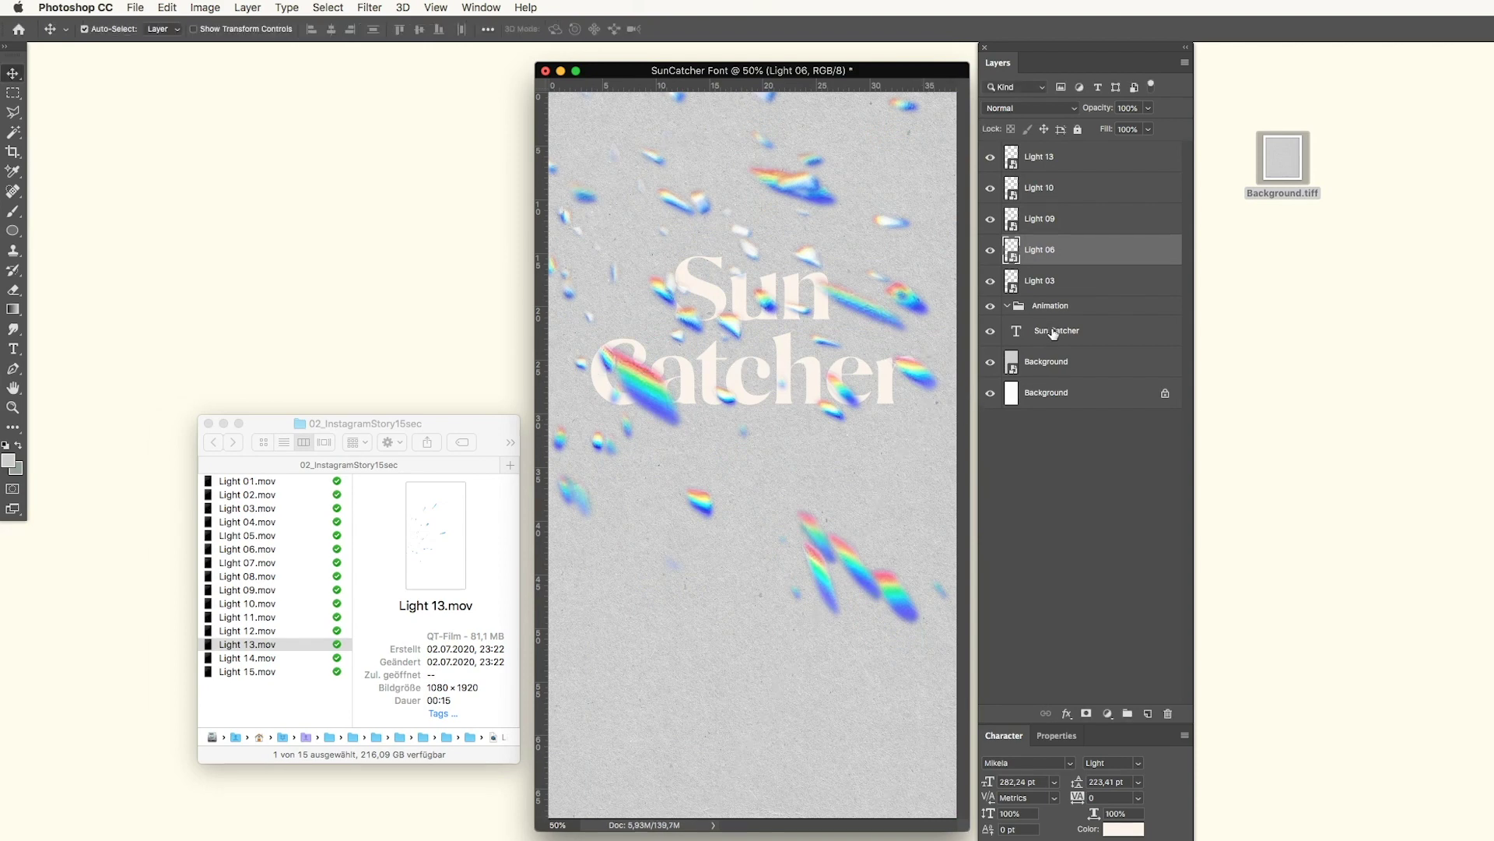
Step: Mask the Animation group with a selection of the Sun Catcher letter shapes, and hide the text layer
{"action": "left_click", "coordinate": [1054, 334]}
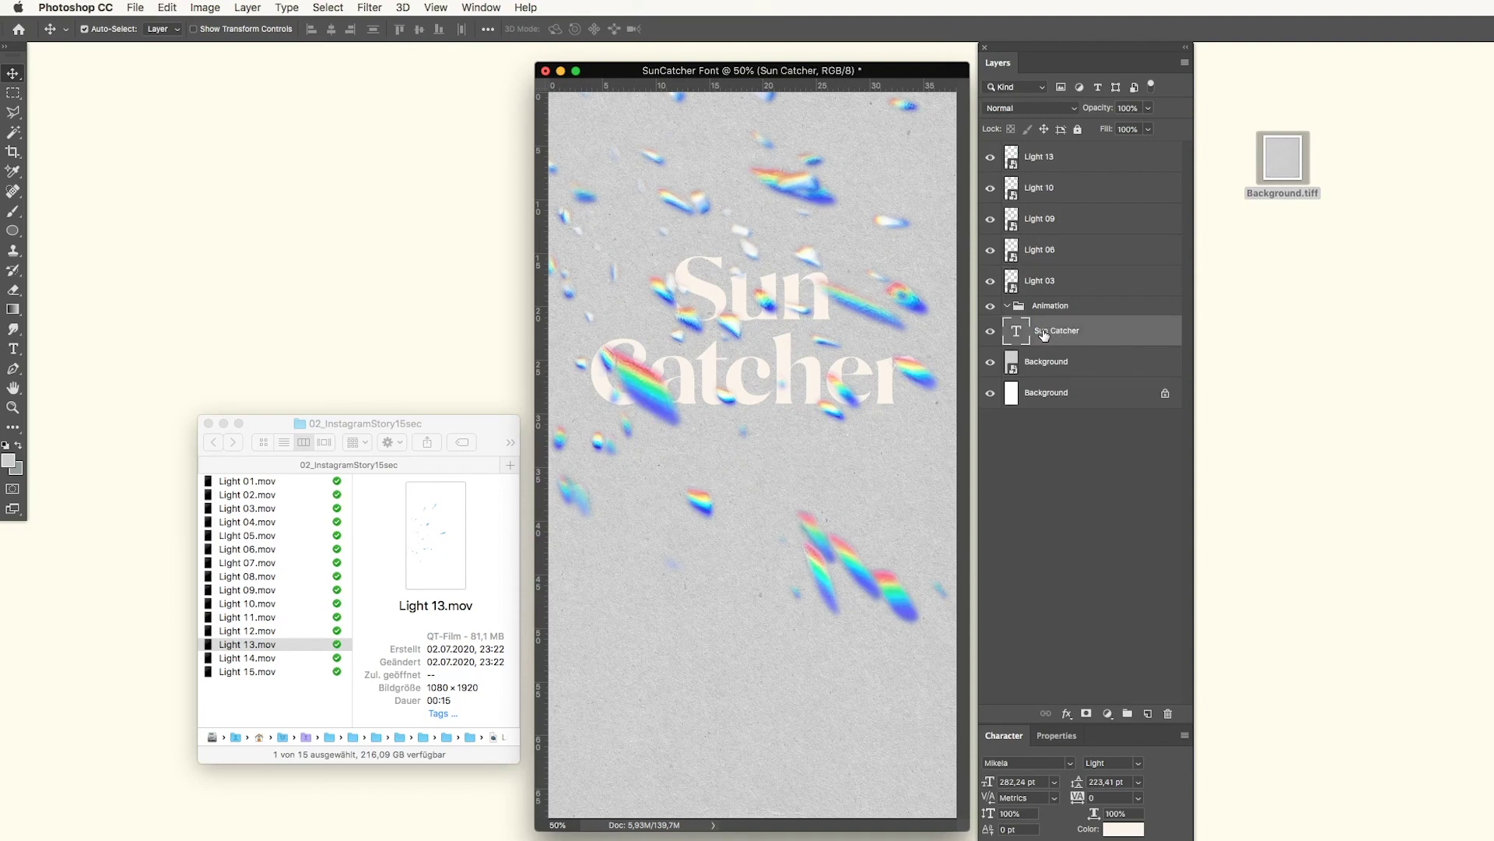
{"action": "left_click_drag", "start_coordinate": [1042, 335], "coordinate": [1020, 340]}
{"action": "left_click", "coordinate": [1019, 336], "text": "super"}
{"action": "key", "text": "super"}
{"action": "left_click", "coordinate": [1062, 307]}
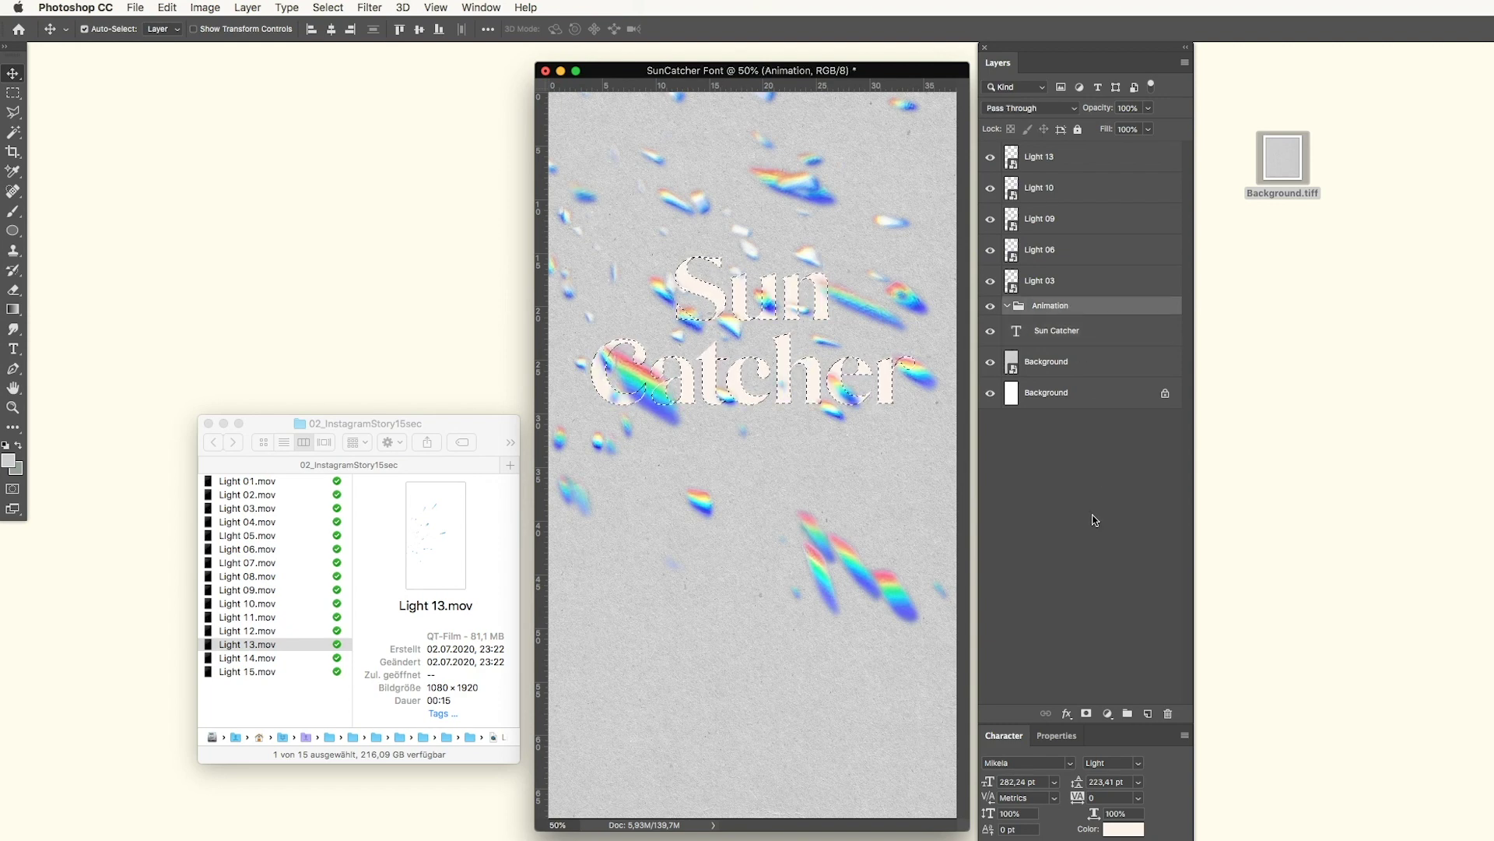
{"action": "left_click", "coordinate": [1087, 715]}
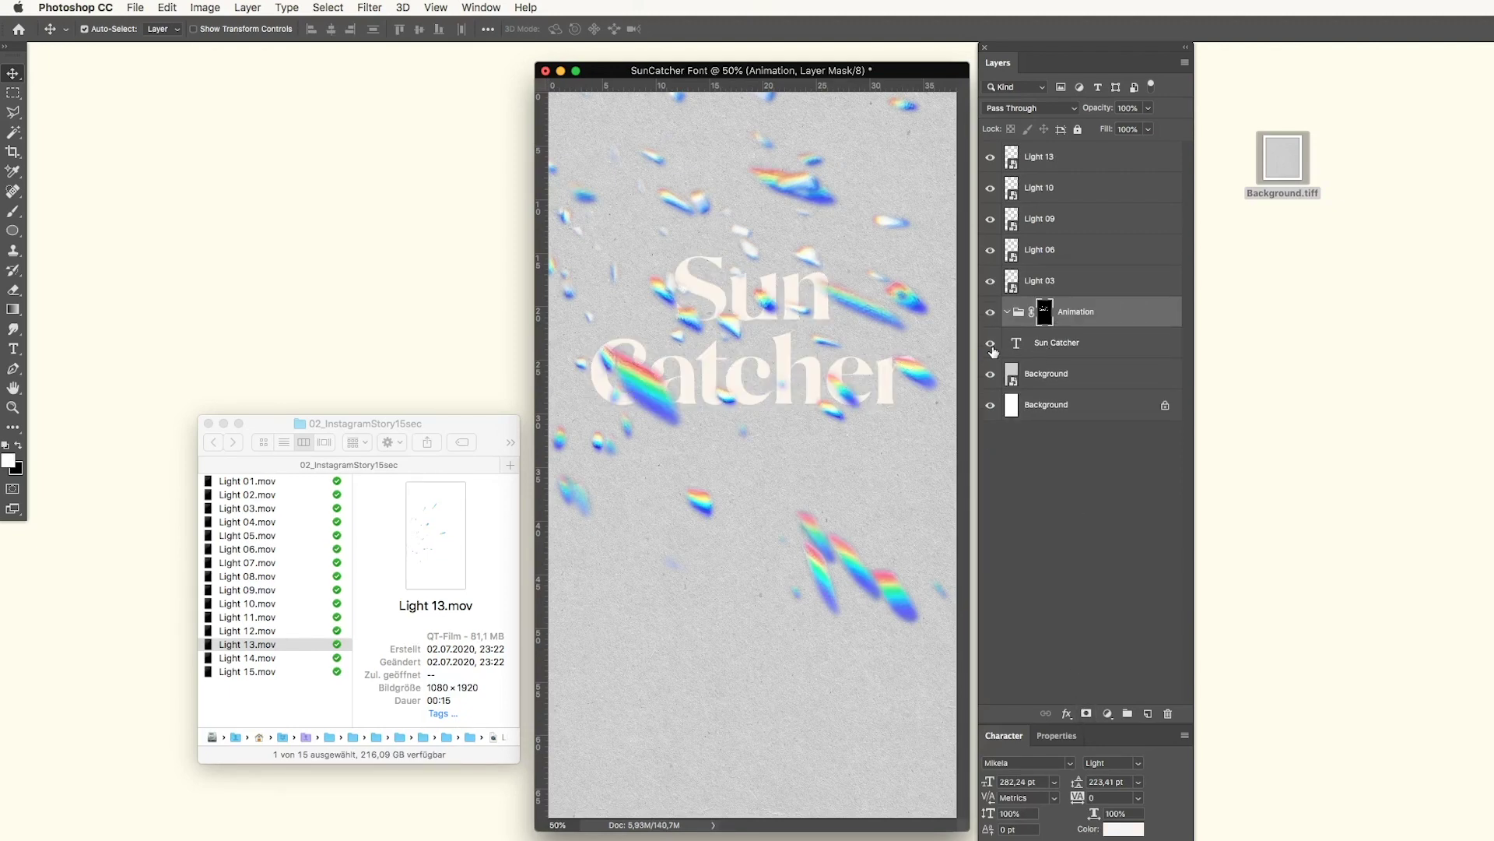
{"action": "left_click", "coordinate": [1085, 348]}
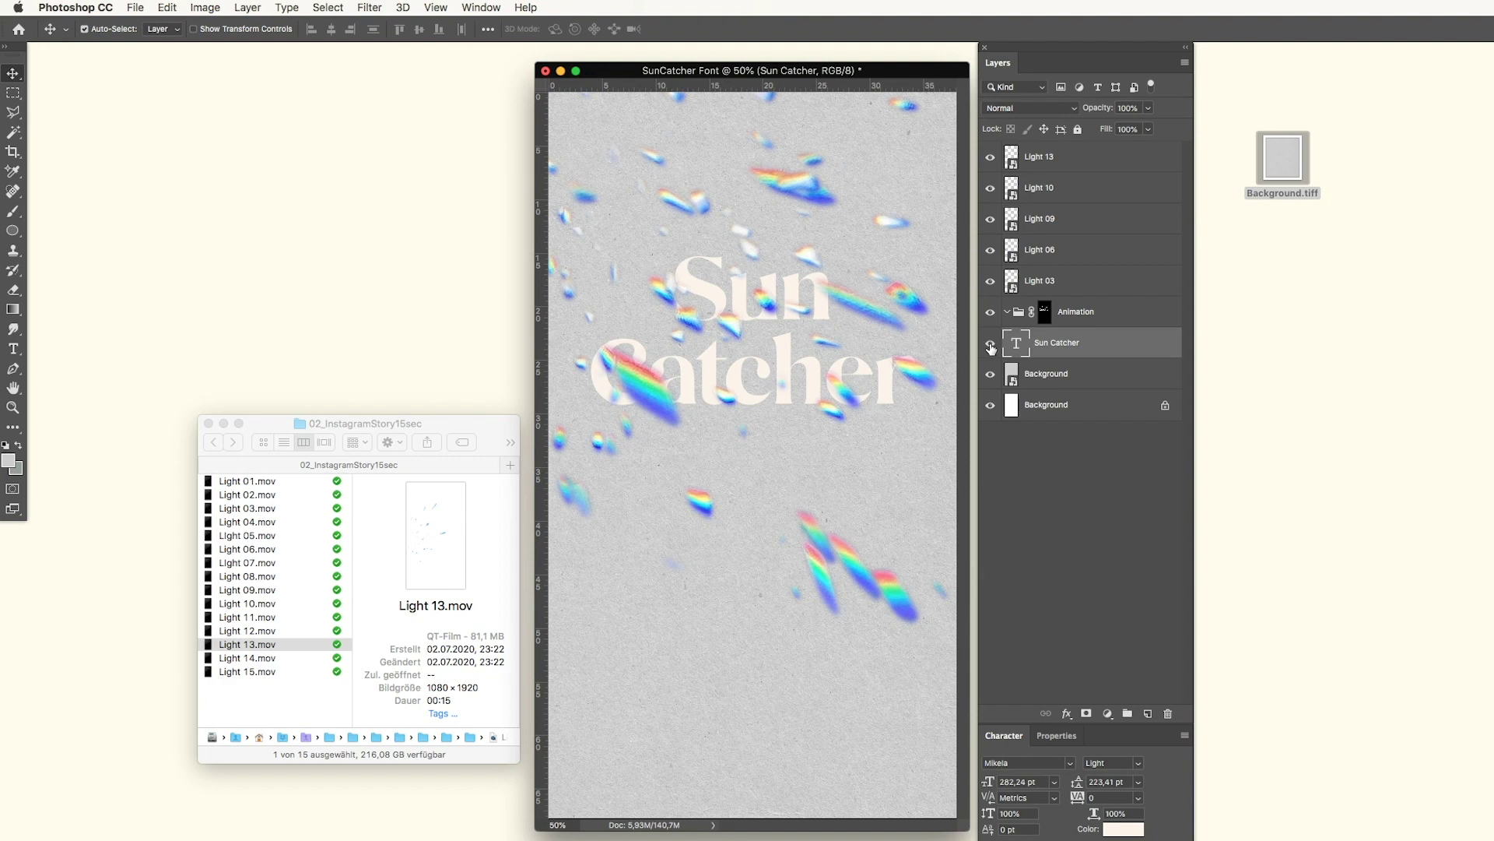
{"action": "left_click", "coordinate": [990, 346]}
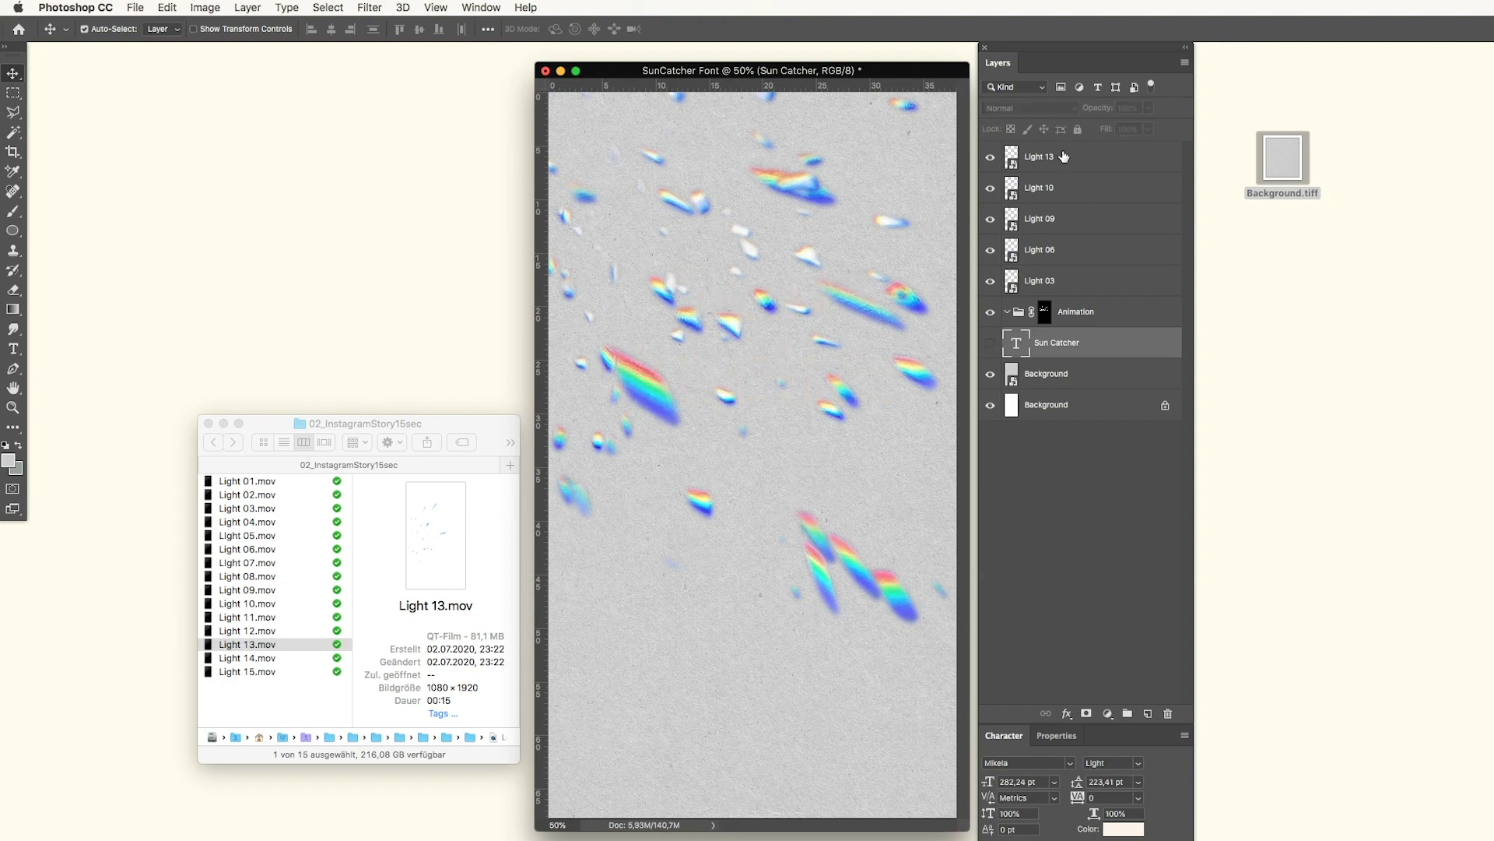
Step: Move the Light 13, Light 10, Light 09, Light 06 and Light 03 layers into the masked Animation group
{"action": "left_click", "coordinate": [1064, 156]}
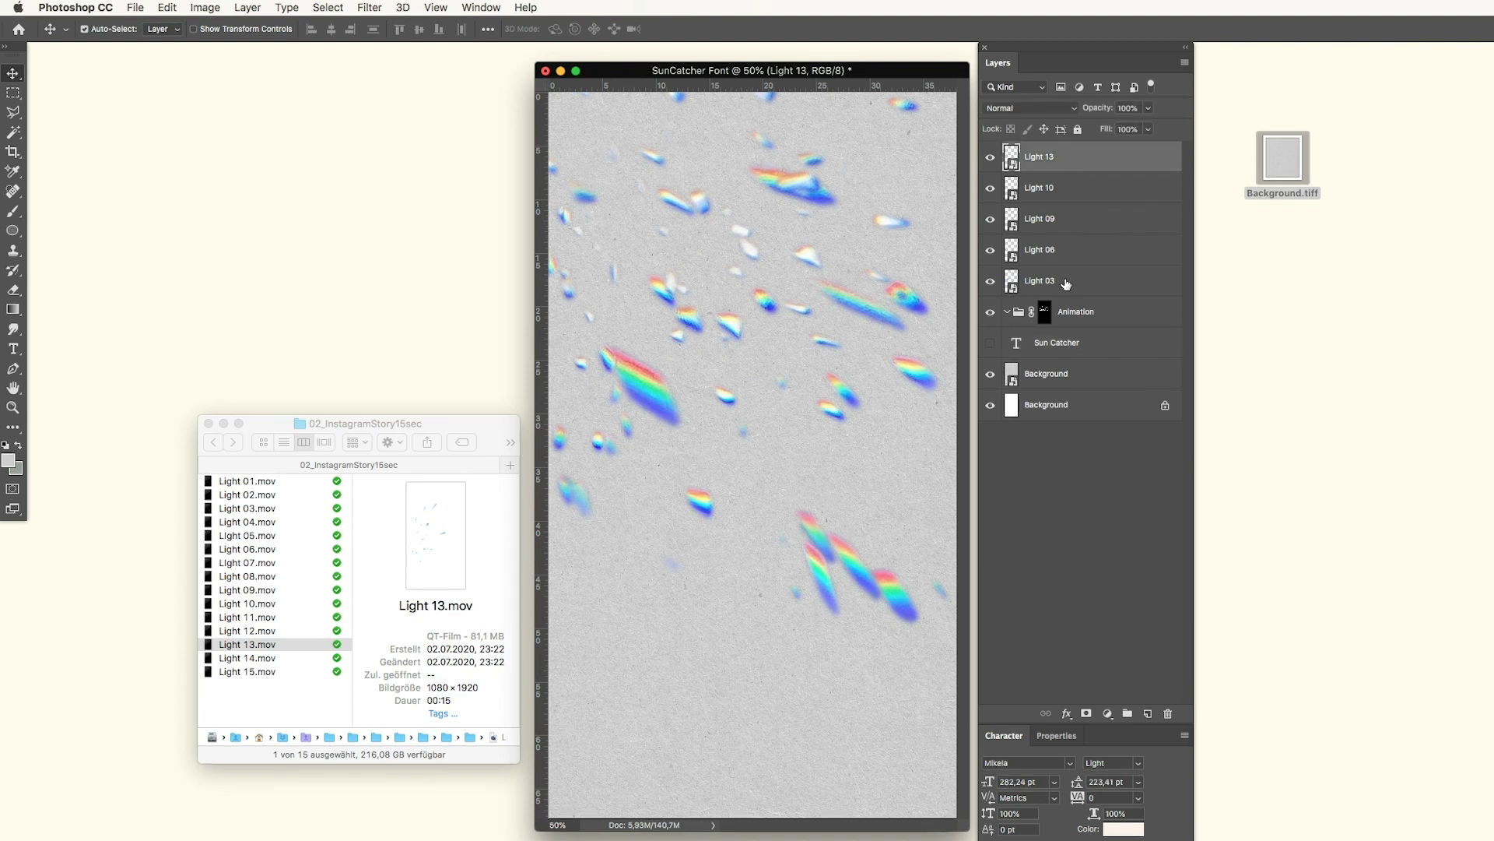
{"action": "left_click", "coordinate": [1068, 284], "text": "shift"}
{"action": "left_click_drag", "start_coordinate": [1082, 284], "coordinate": [1084, 315]}
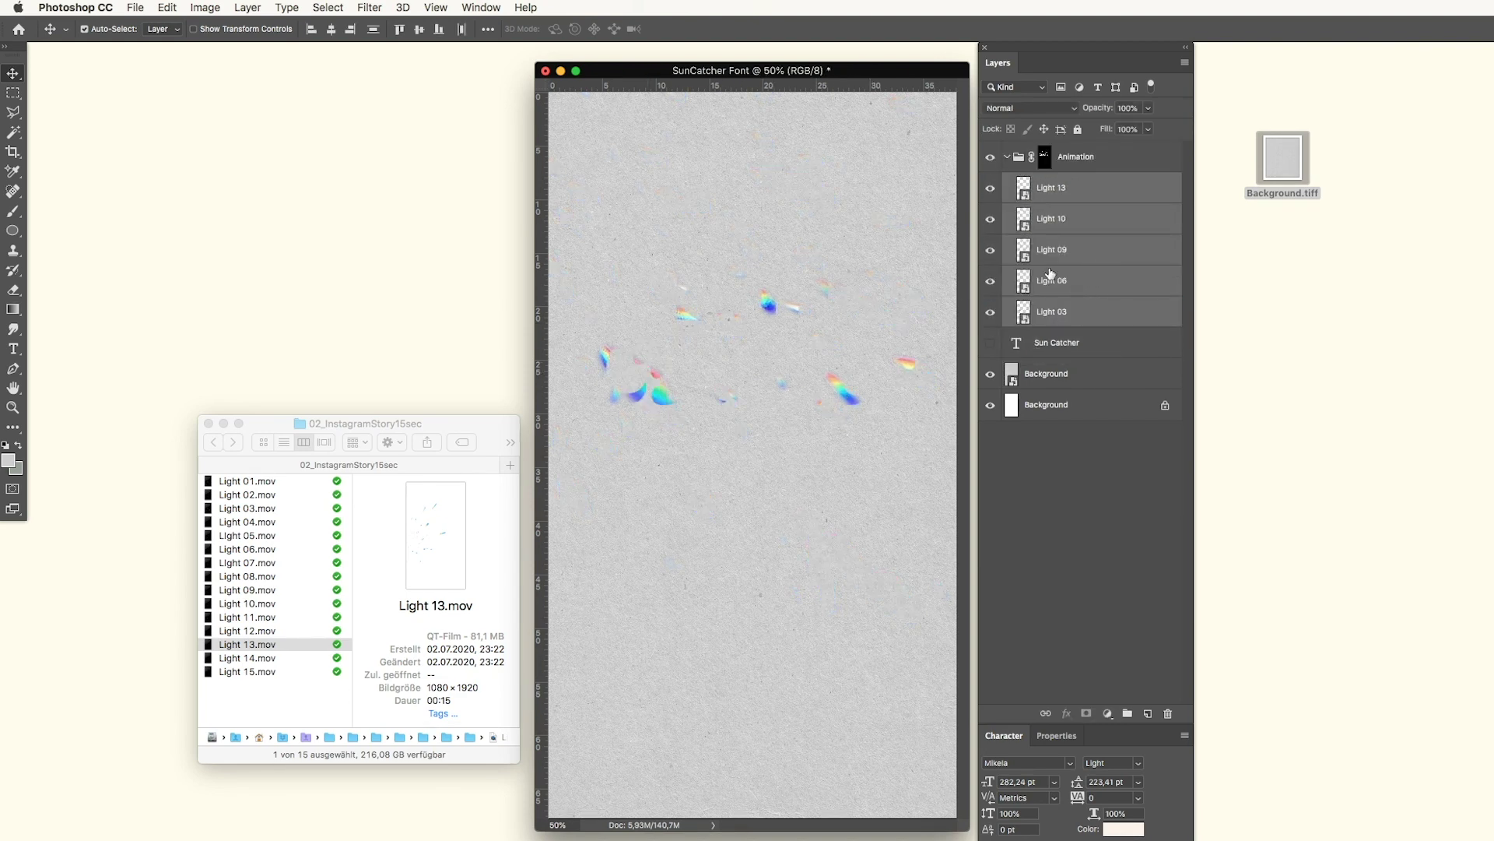
Step: Free-transform the Light 10 and Light 09 clips to place their reflections within the masked lettering
{"action": "left_click", "coordinate": [1081, 231]}
{"action": "key", "text": "super+t"}
{"action": "left_click_drag", "start_coordinate": [754, 427], "coordinate": [768, 379]}
{"action": "key", "text": "Return"}
{"action": "left_click", "coordinate": [1058, 250]}
{"action": "key", "text": "super+t"}
{"action": "key", "text": "Return"}
Step: Free-transform the Light 06 and Light 03 clips so their reflections fall across the masked letters
{"action": "left_click", "coordinate": [1067, 282]}
{"action": "key", "text": "super+t"}
{"action": "left_click_drag", "start_coordinate": [726, 450], "coordinate": [792, 458]}
{"action": "key", "text": "Return"}
{"action": "left_click", "coordinate": [1085, 313]}
{"action": "key", "text": "super+t"}
{"action": "left_click_drag", "start_coordinate": [737, 327], "coordinate": [714, 376]}
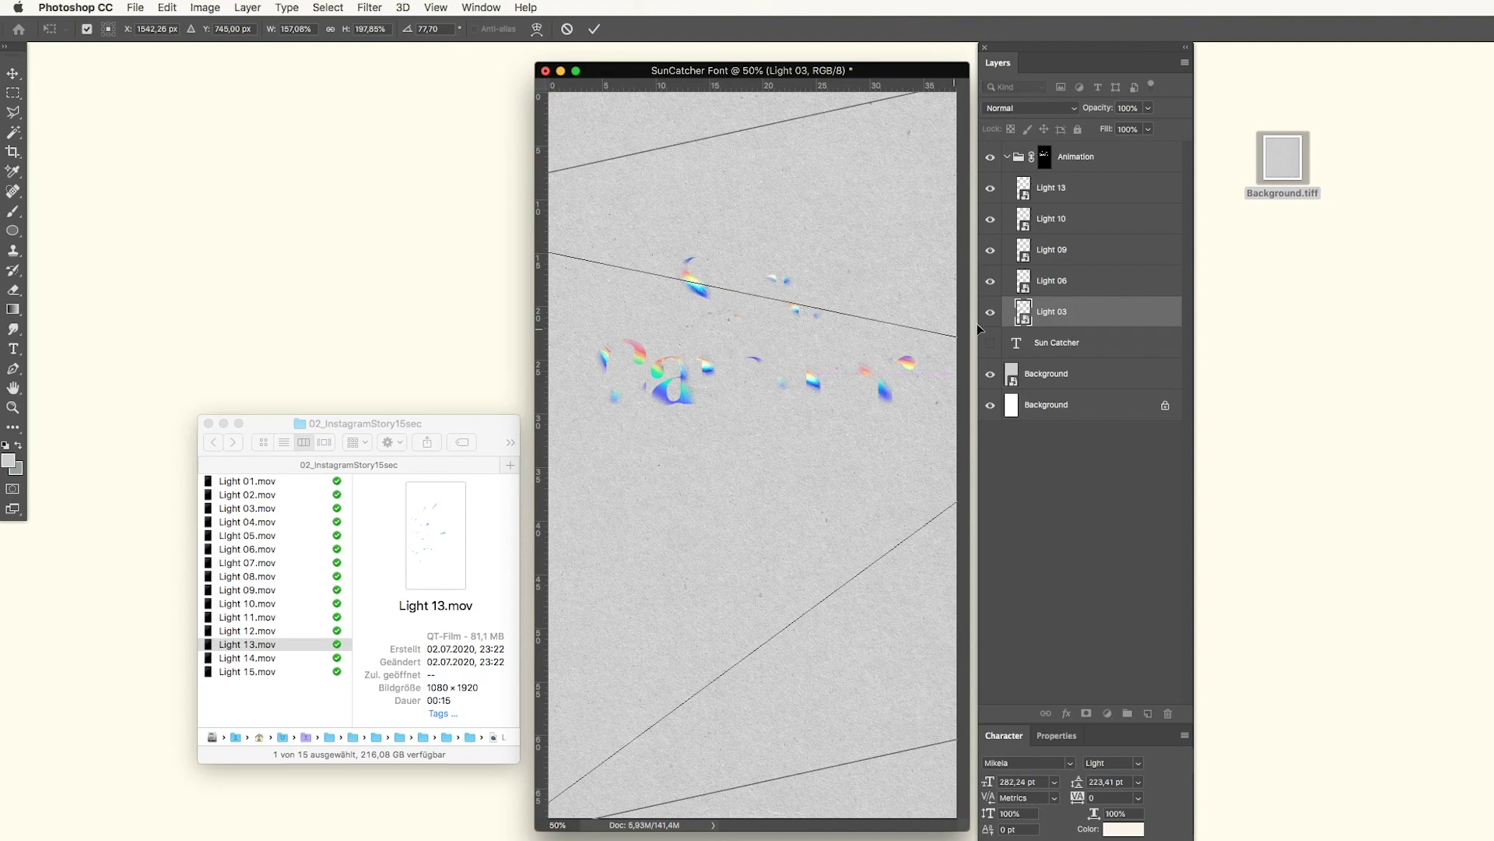
{"action": "key", "text": "Return"}
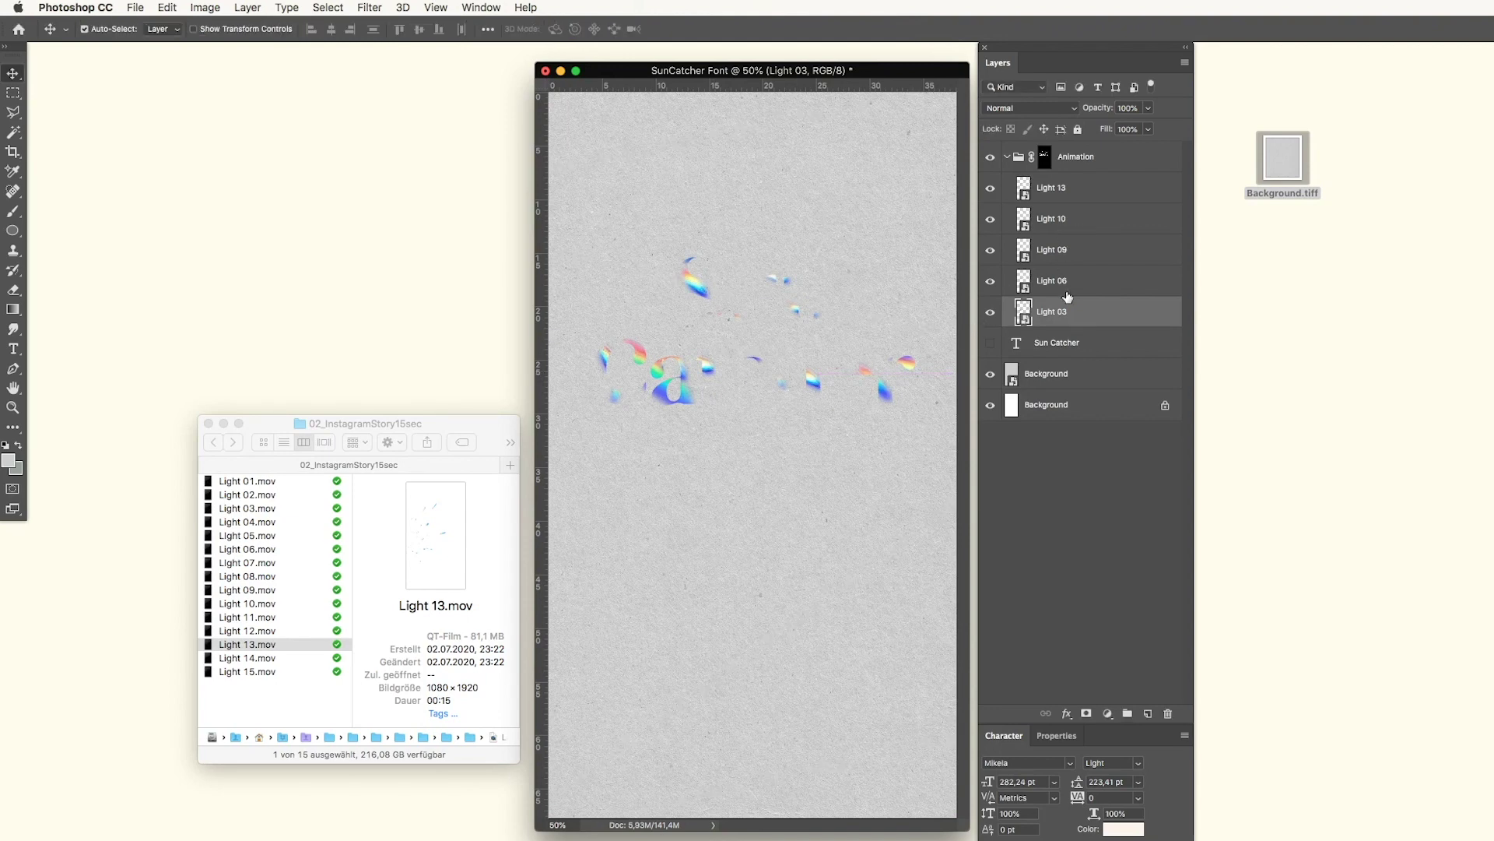
Step: Bring the Sun Catcher text layer, made visible again, above the Animation group and set its fill to 0%
{"action": "left_click", "coordinate": [989, 345]}
{"action": "left_click_drag", "start_coordinate": [1066, 347], "coordinate": [1065, 146]}
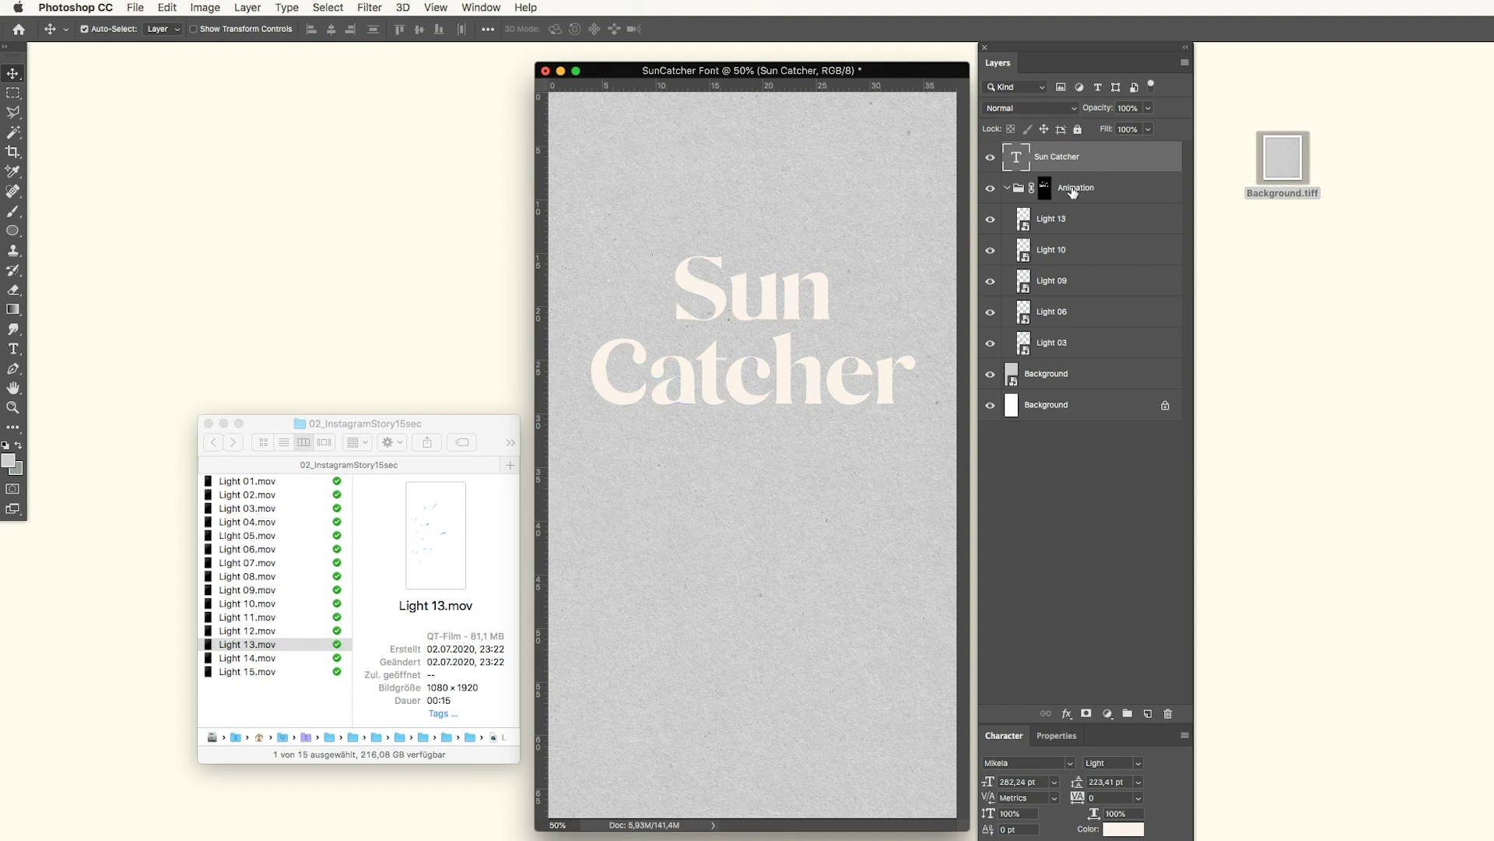
{"action": "left_click", "coordinate": [1149, 129]}
{"action": "left_click_drag", "start_coordinate": [1145, 148], "coordinate": [1060, 171]}
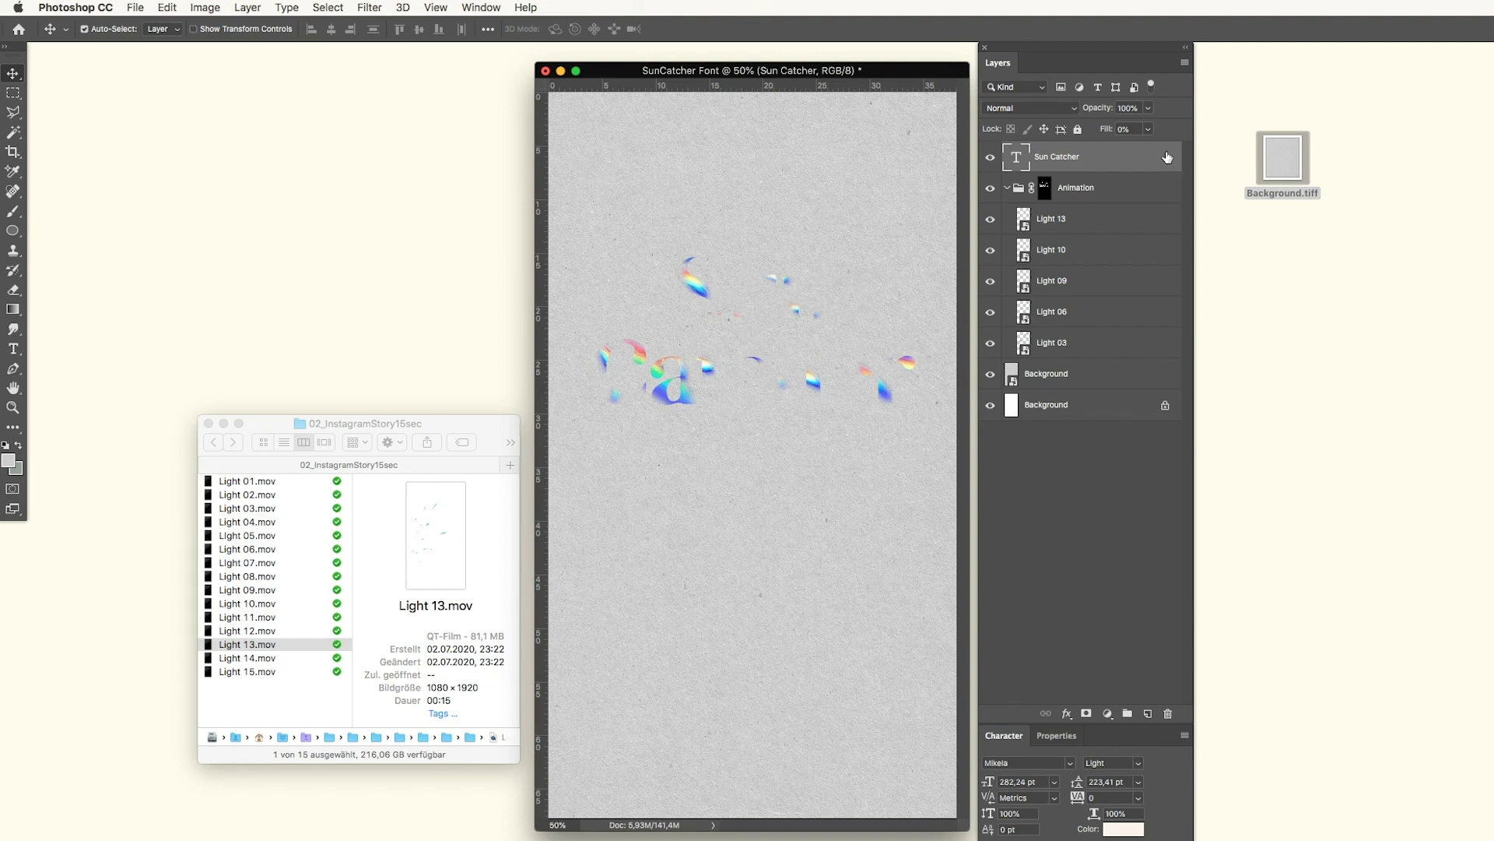
Step: Add a Bevel & Emboss effect to the Sun Catcher text layer, using Pillow Emboss with 126% depth and 13 px size
{"action": "double_click", "coordinate": [1168, 157]}
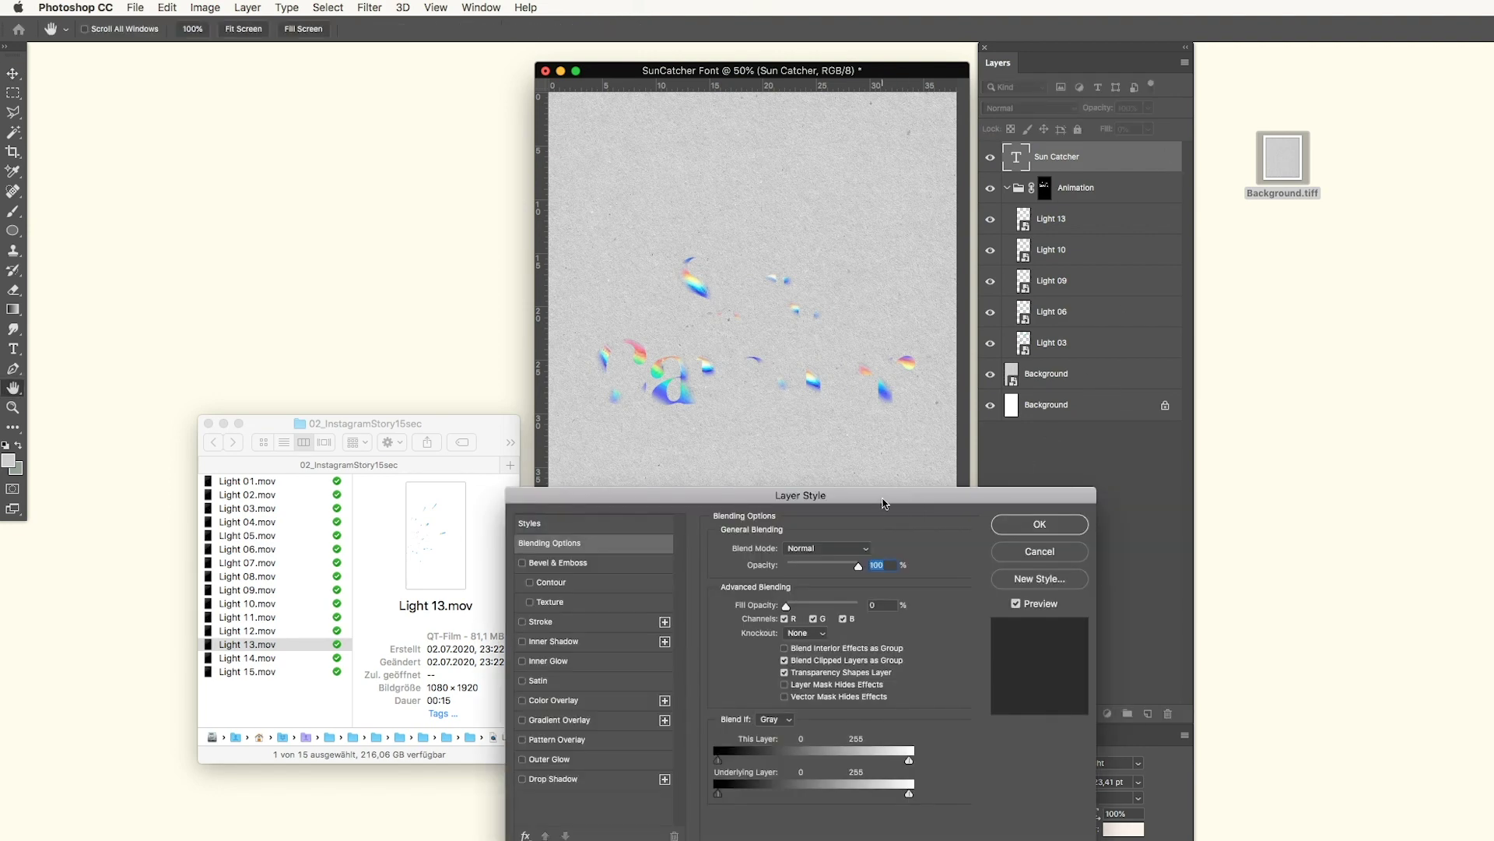
{"action": "left_click", "coordinate": [566, 484]}
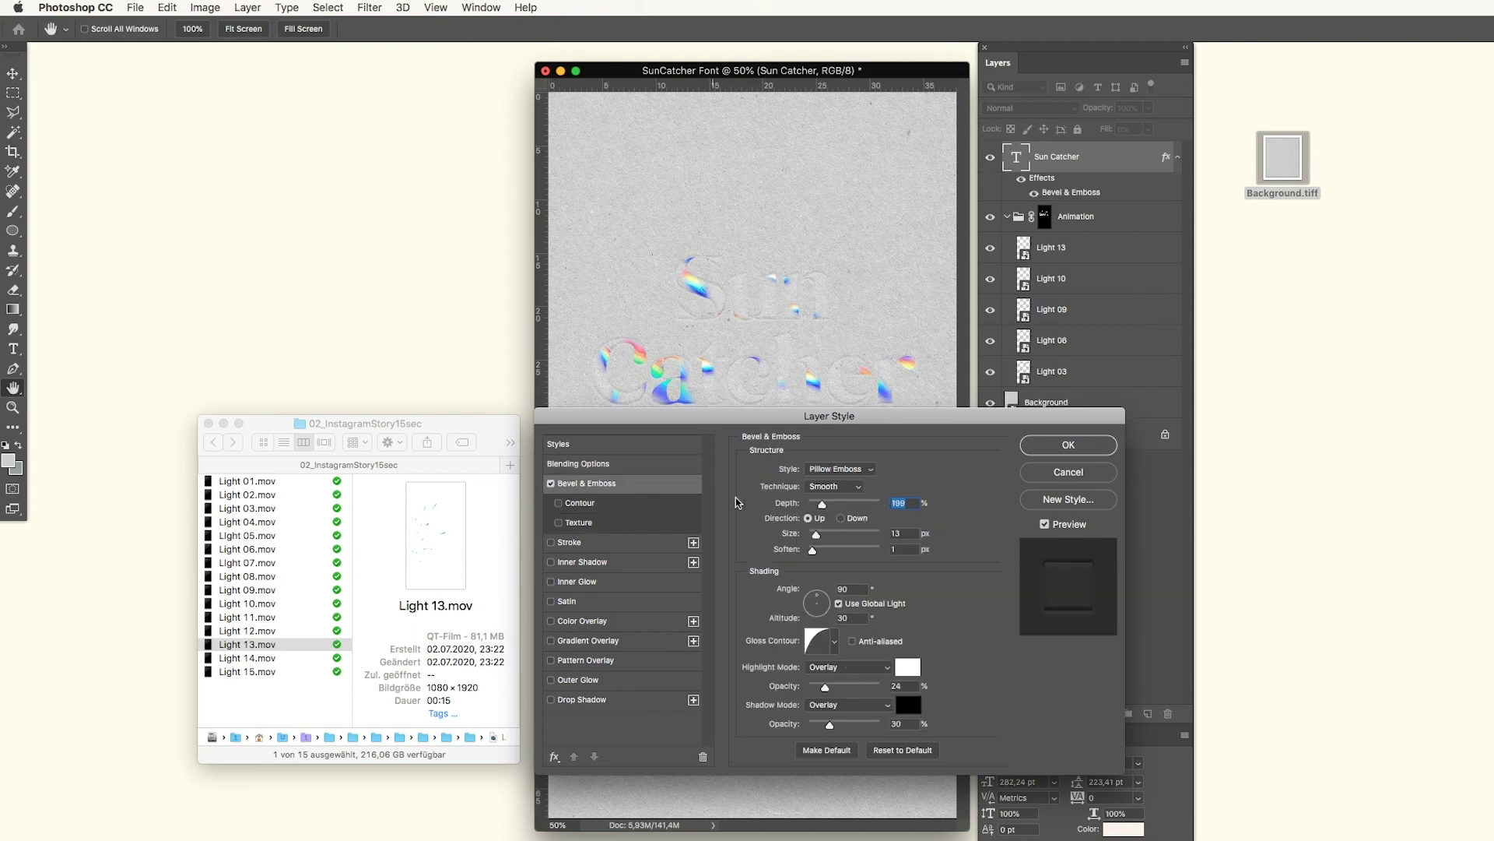
{"action": "left_click_drag", "start_coordinate": [854, 417], "coordinate": [768, 461]}
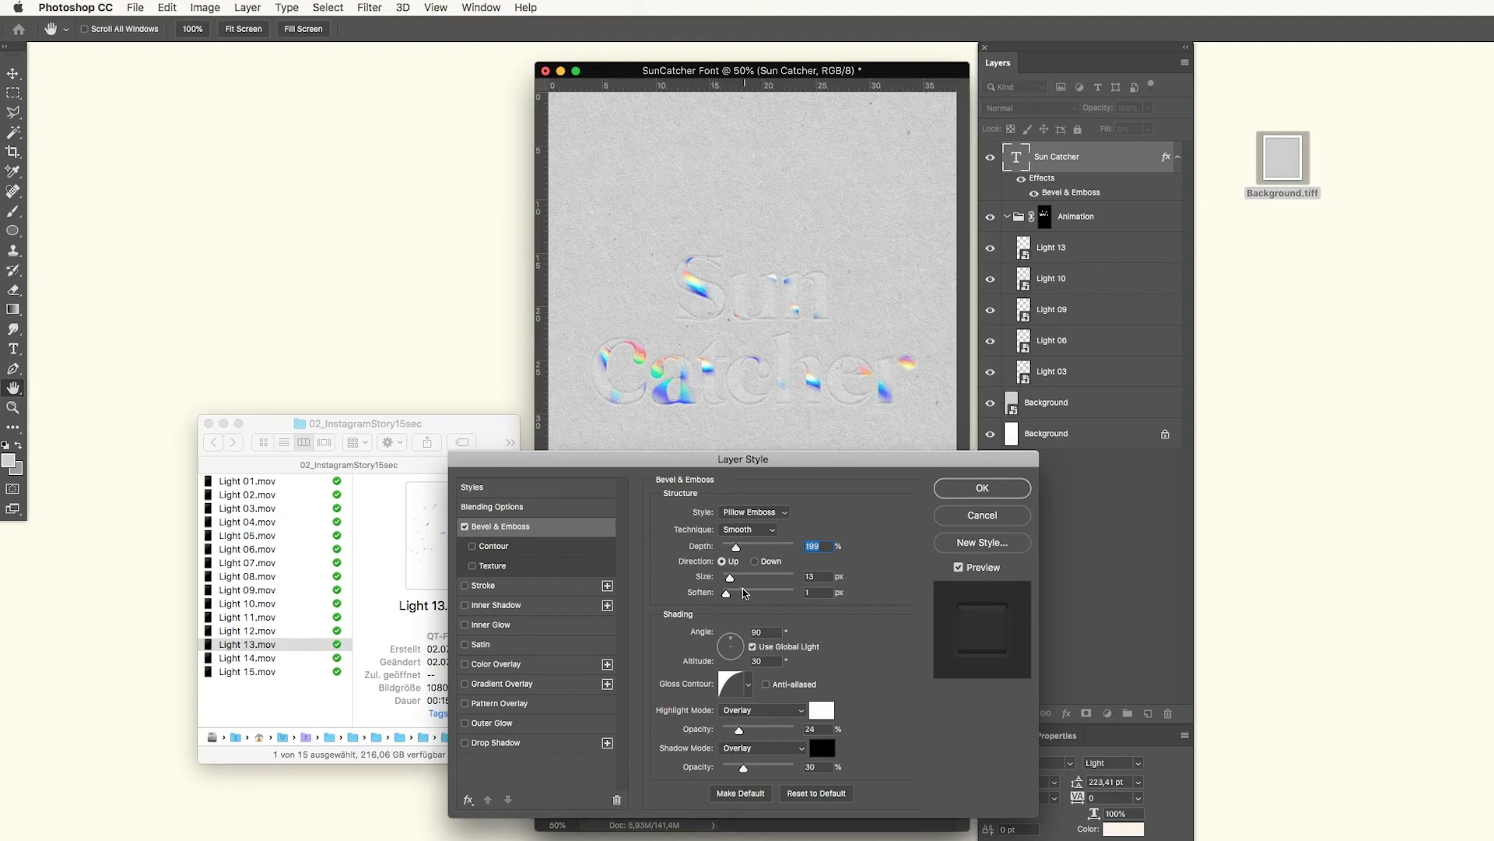
{"action": "mouse_move", "coordinate": [736, 549]}
{"action": "left_mouse_down"}
{"action": "mouse_move", "coordinate": [759, 552]}
{"action": "mouse_move", "coordinate": [731, 554]}
{"action": "left_mouse_up"}
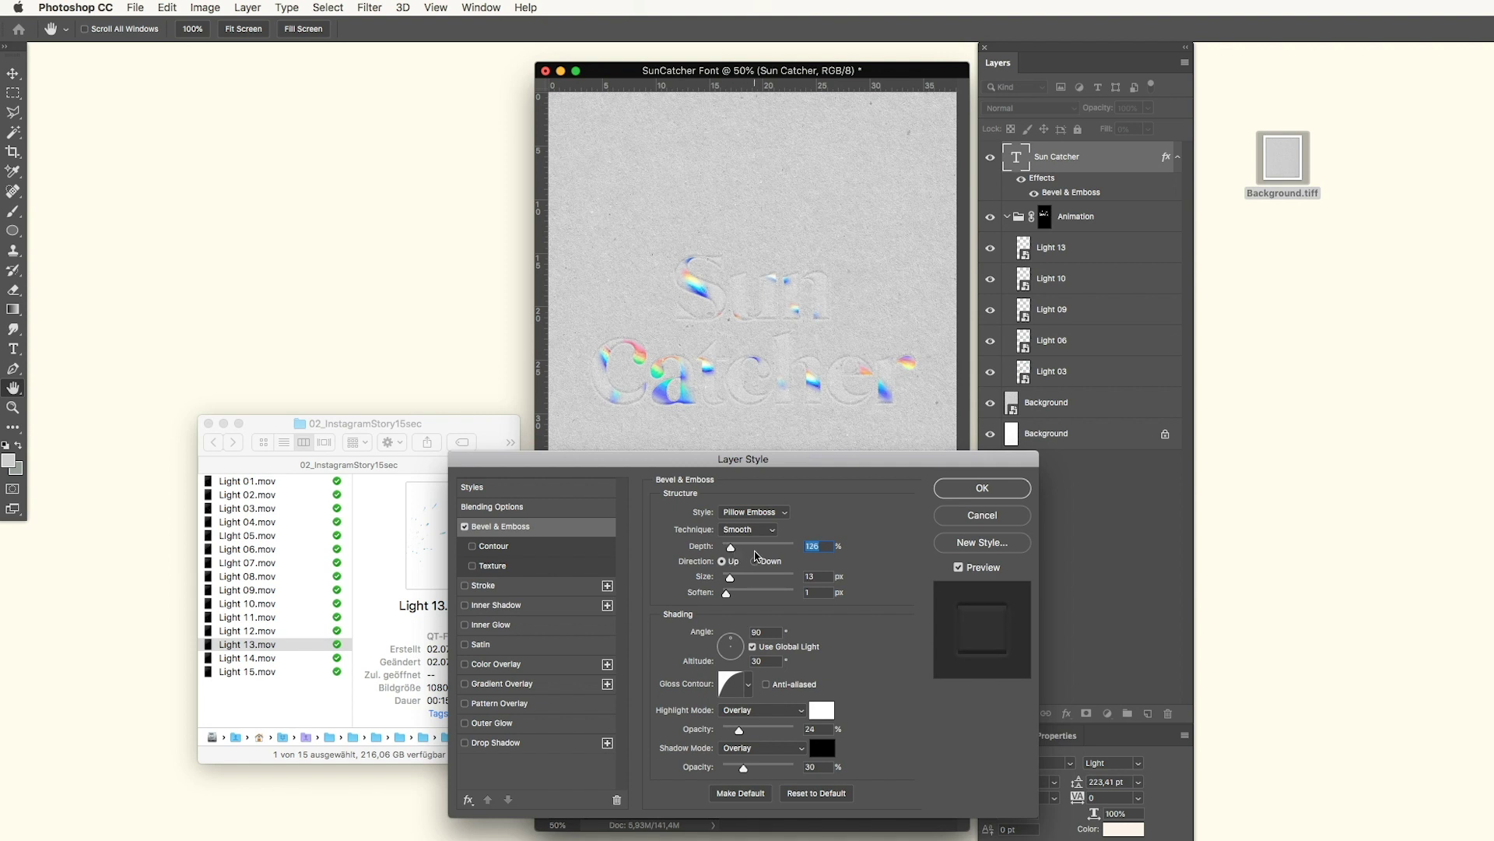
{"action": "left_click", "coordinate": [979, 489]}
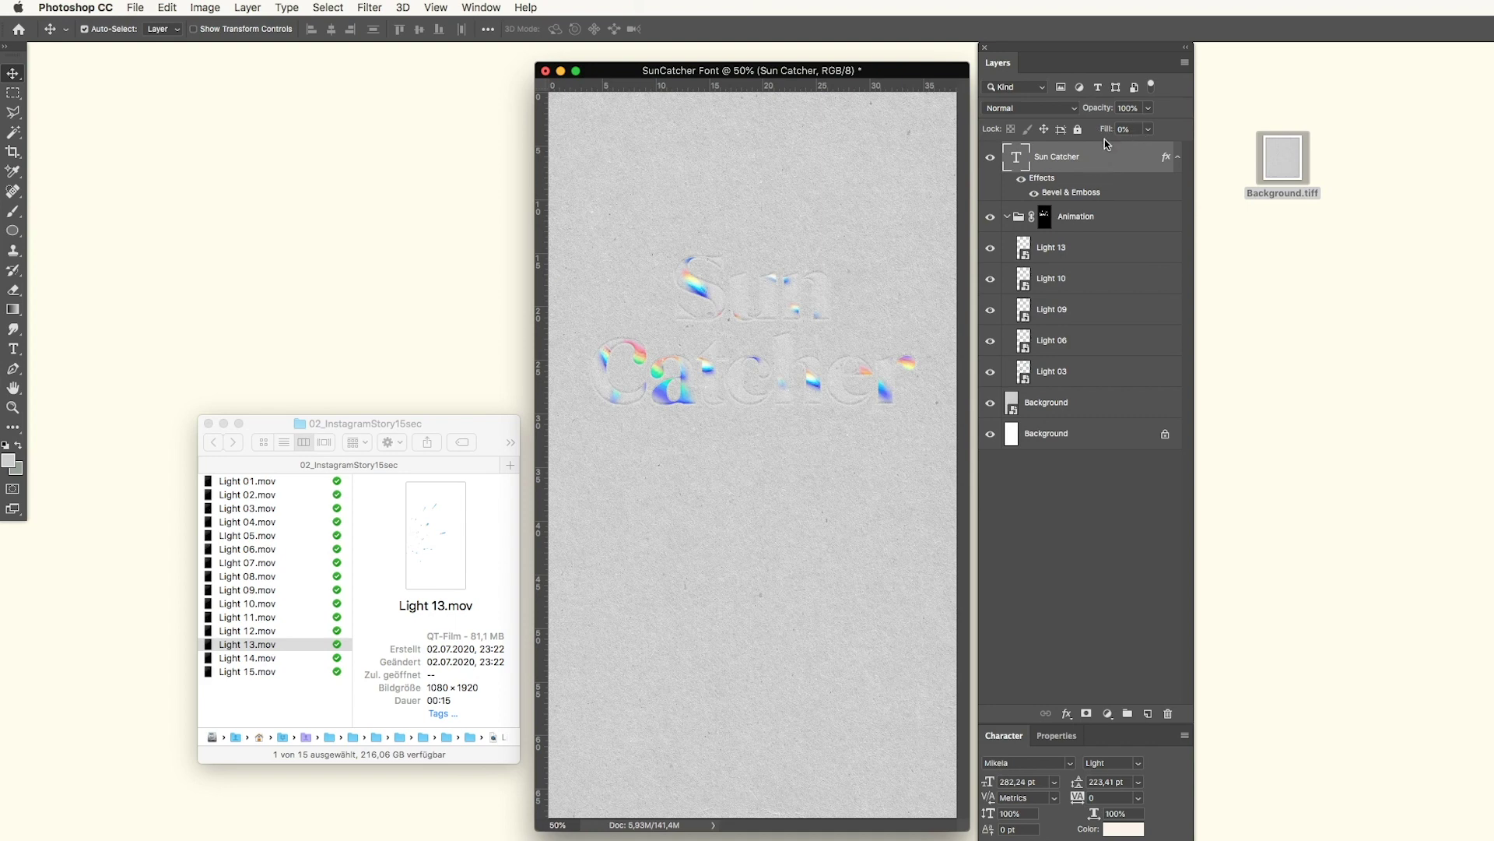
{"action": "left_click", "coordinate": [1179, 159]}
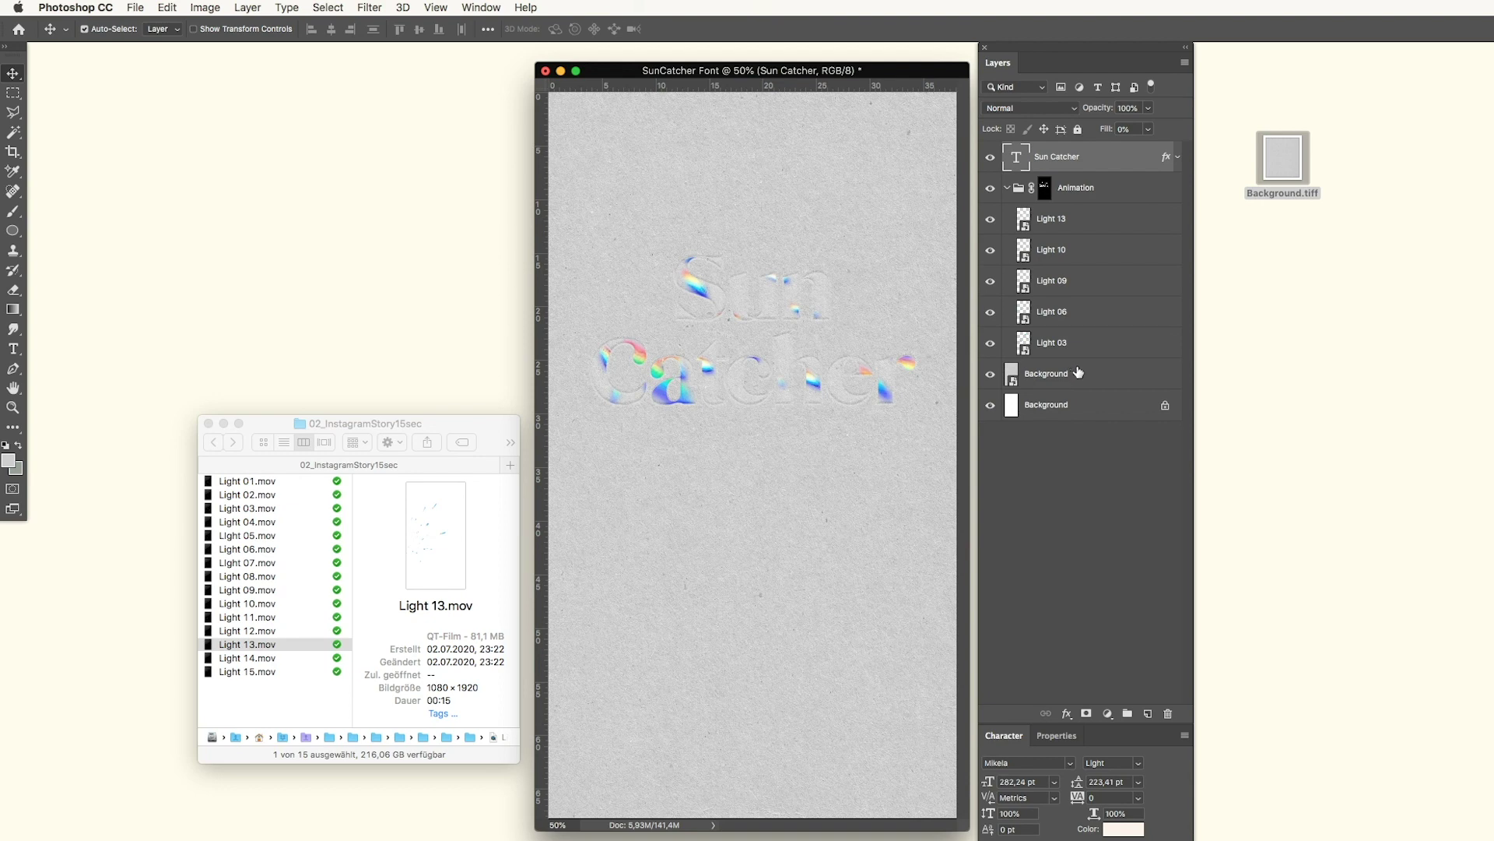
Step: Set the Light 13 layer's blend mode to Screen
{"action": "left_click", "coordinate": [1064, 216]}
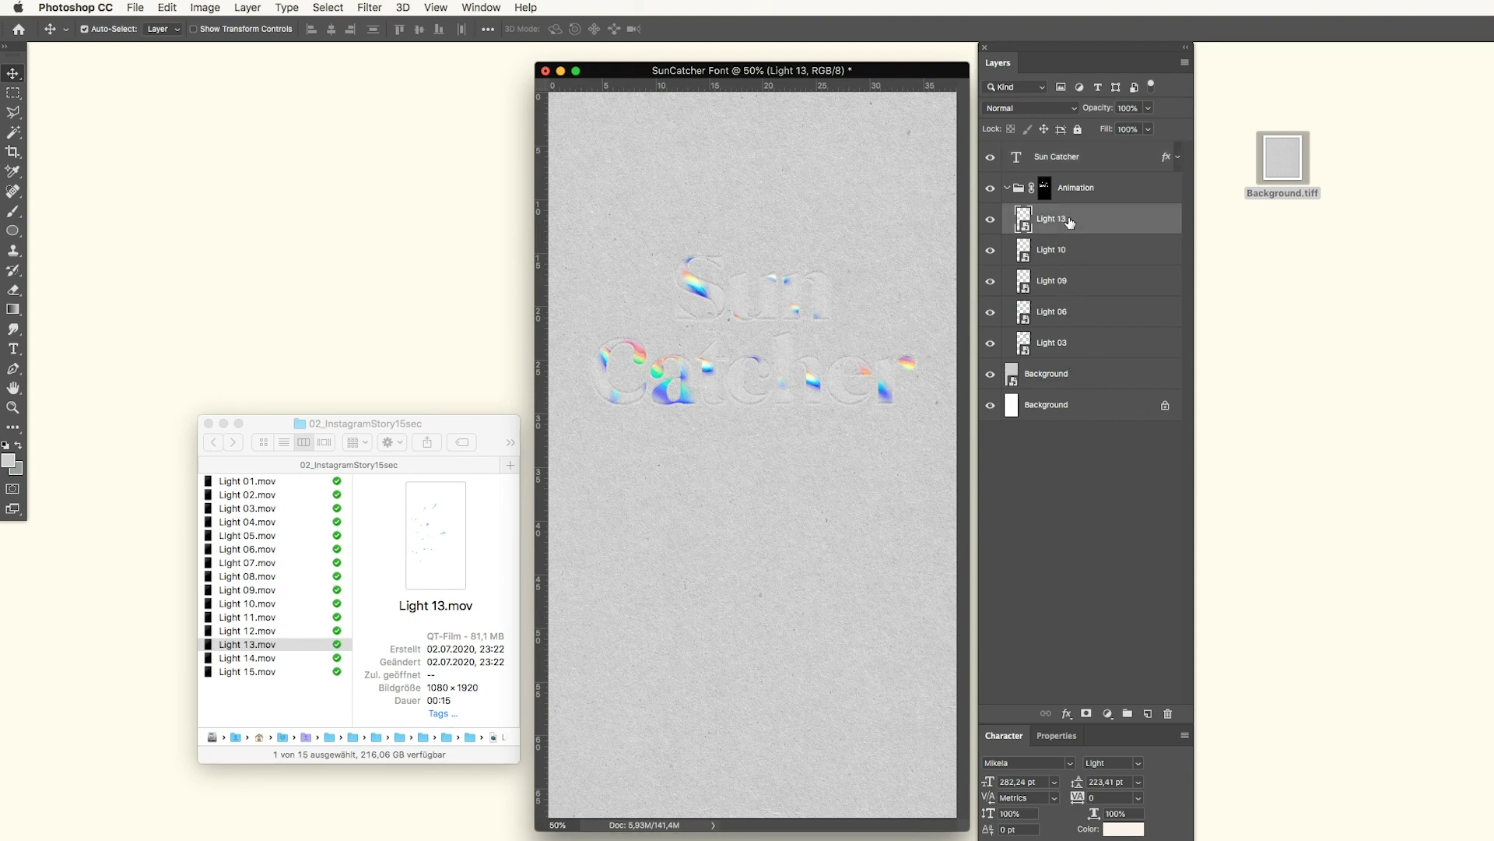
{"action": "left_click", "coordinate": [1034, 114]}
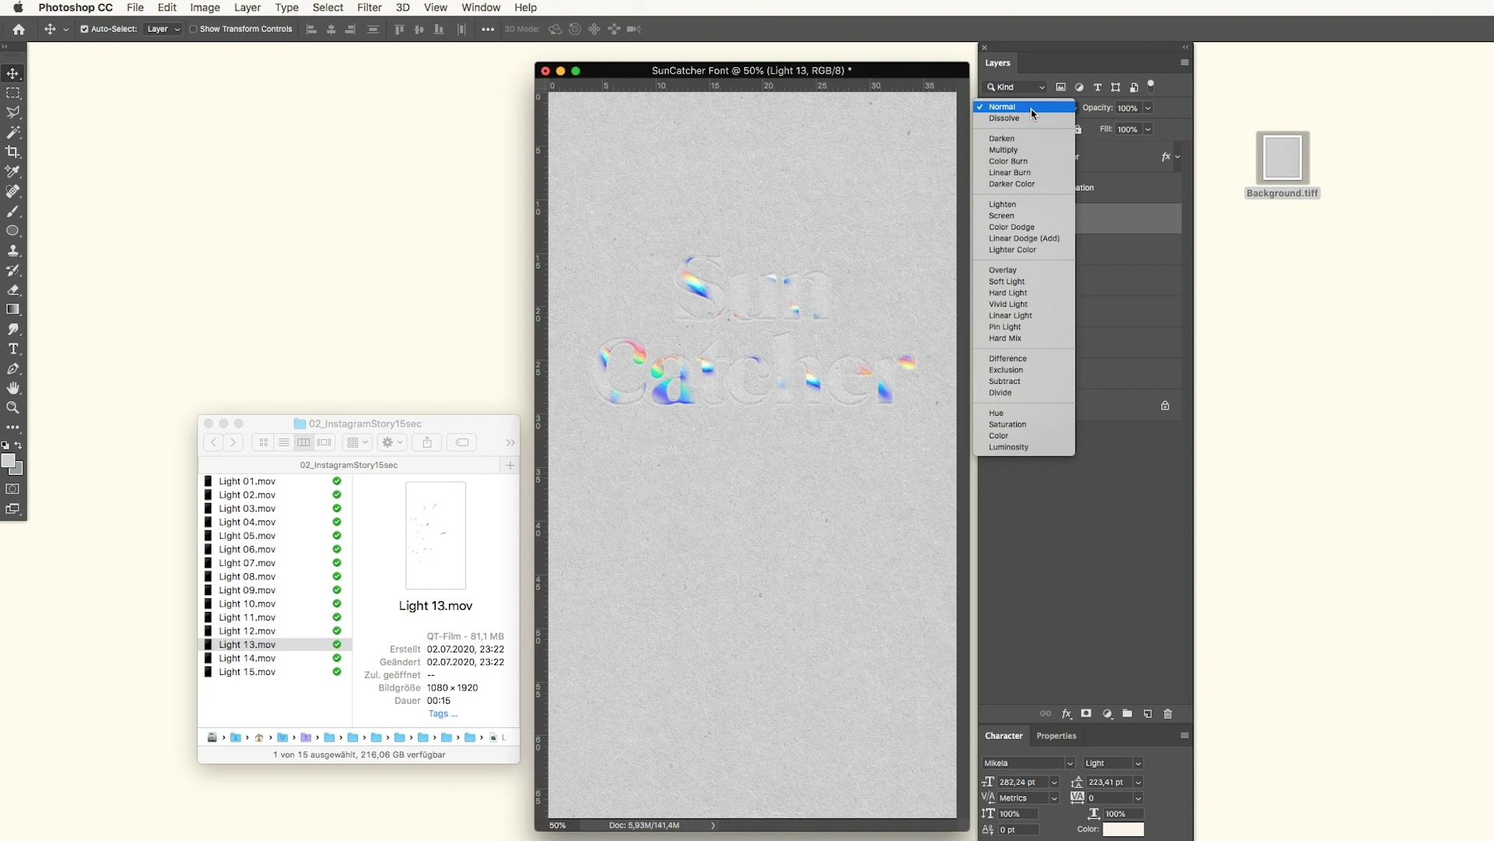
{"action": "left_click", "coordinate": [1033, 114]}
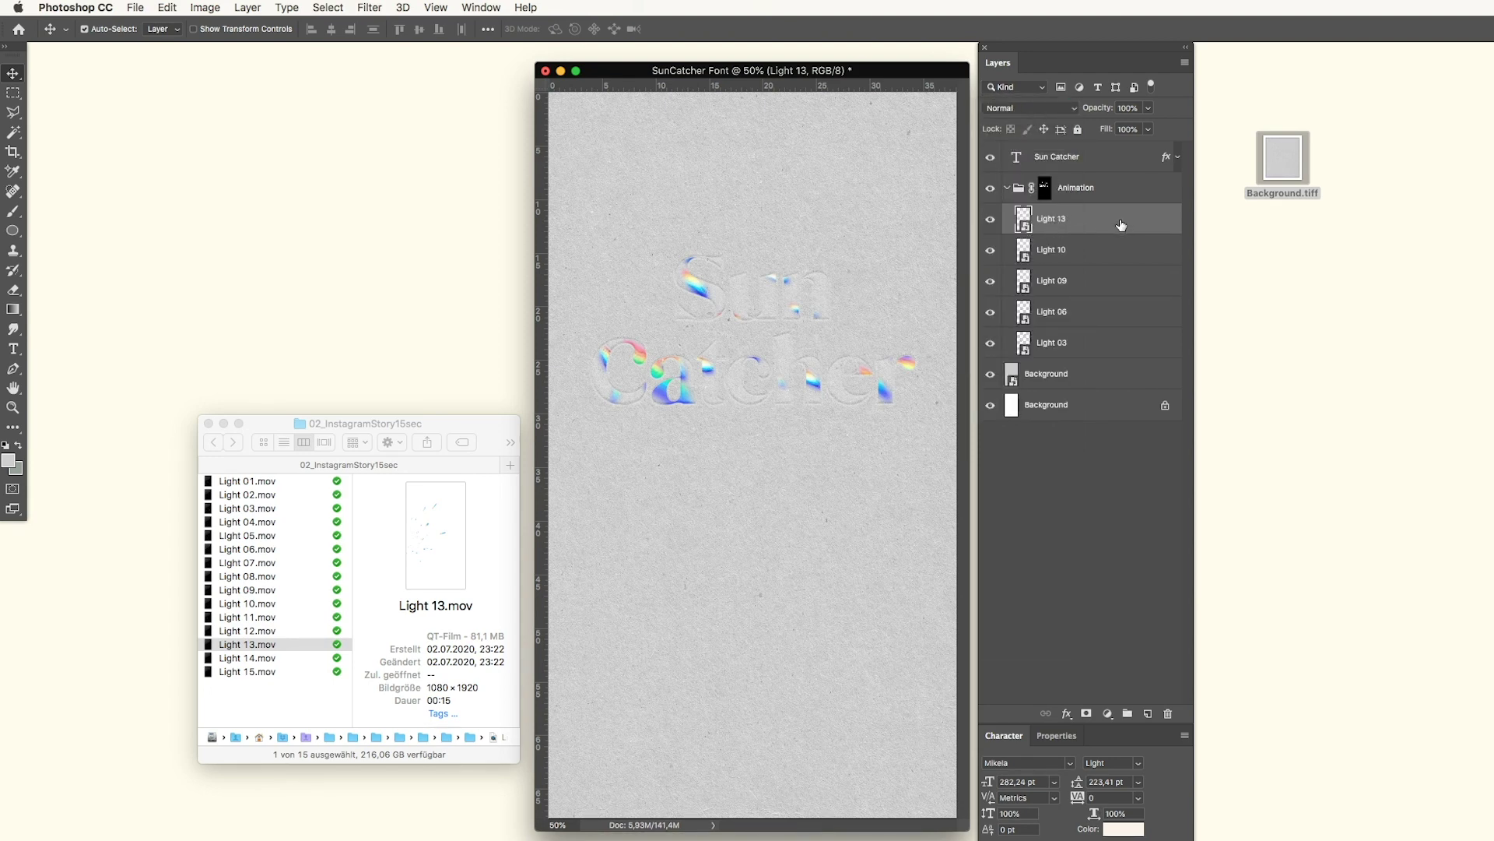
{"action": "left_click", "coordinate": [1066, 112]}
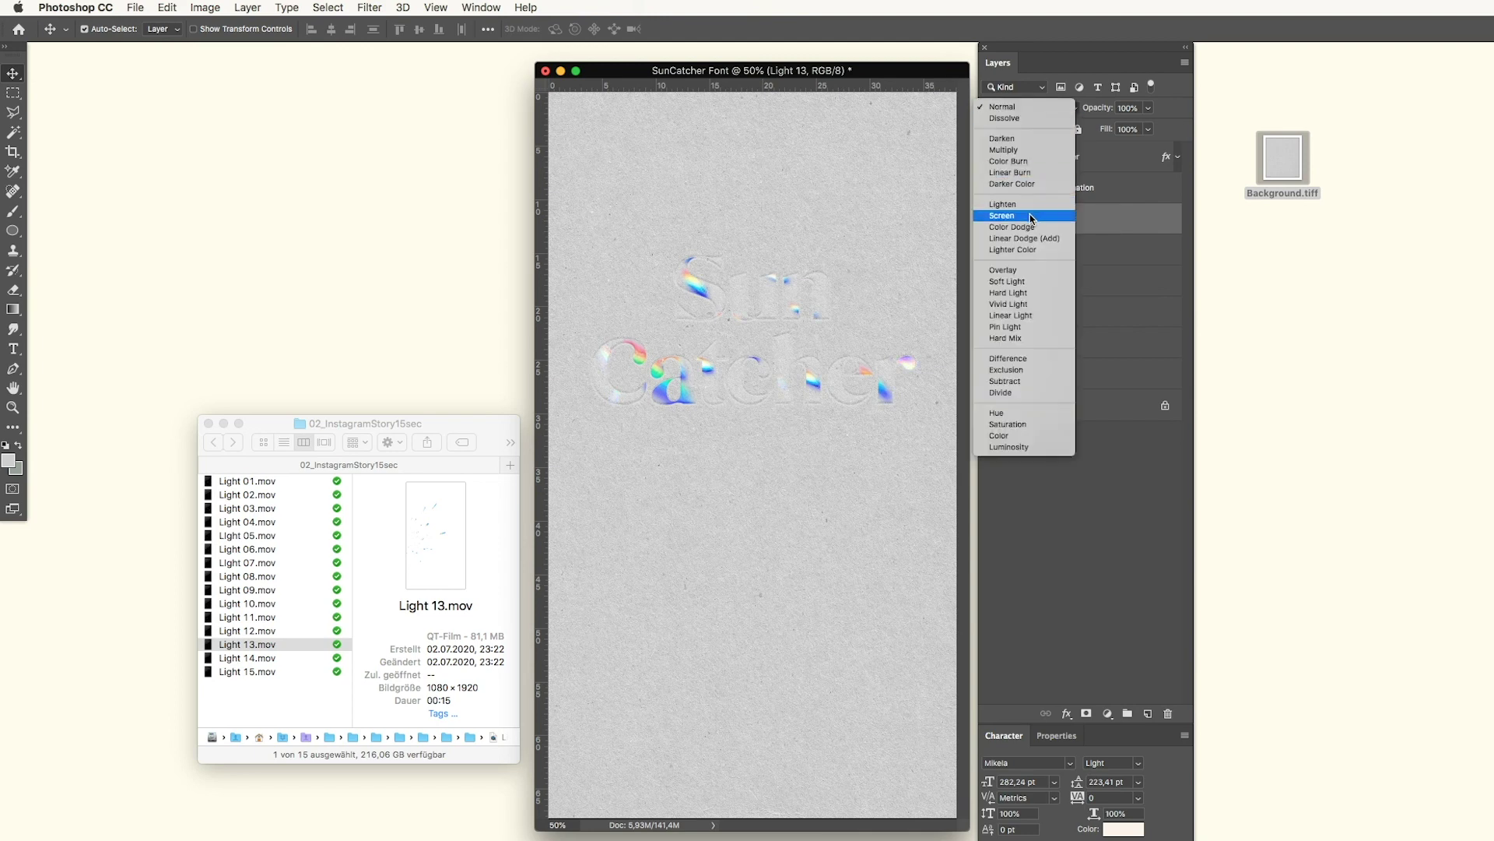
{"action": "left_click", "coordinate": [1029, 216]}
Step: Set the blend mode of Light 10 to Lighten and of Light 09 to Color
{"action": "left_click", "coordinate": [1069, 255]}
{"action": "left_click", "coordinate": [1043, 109]}
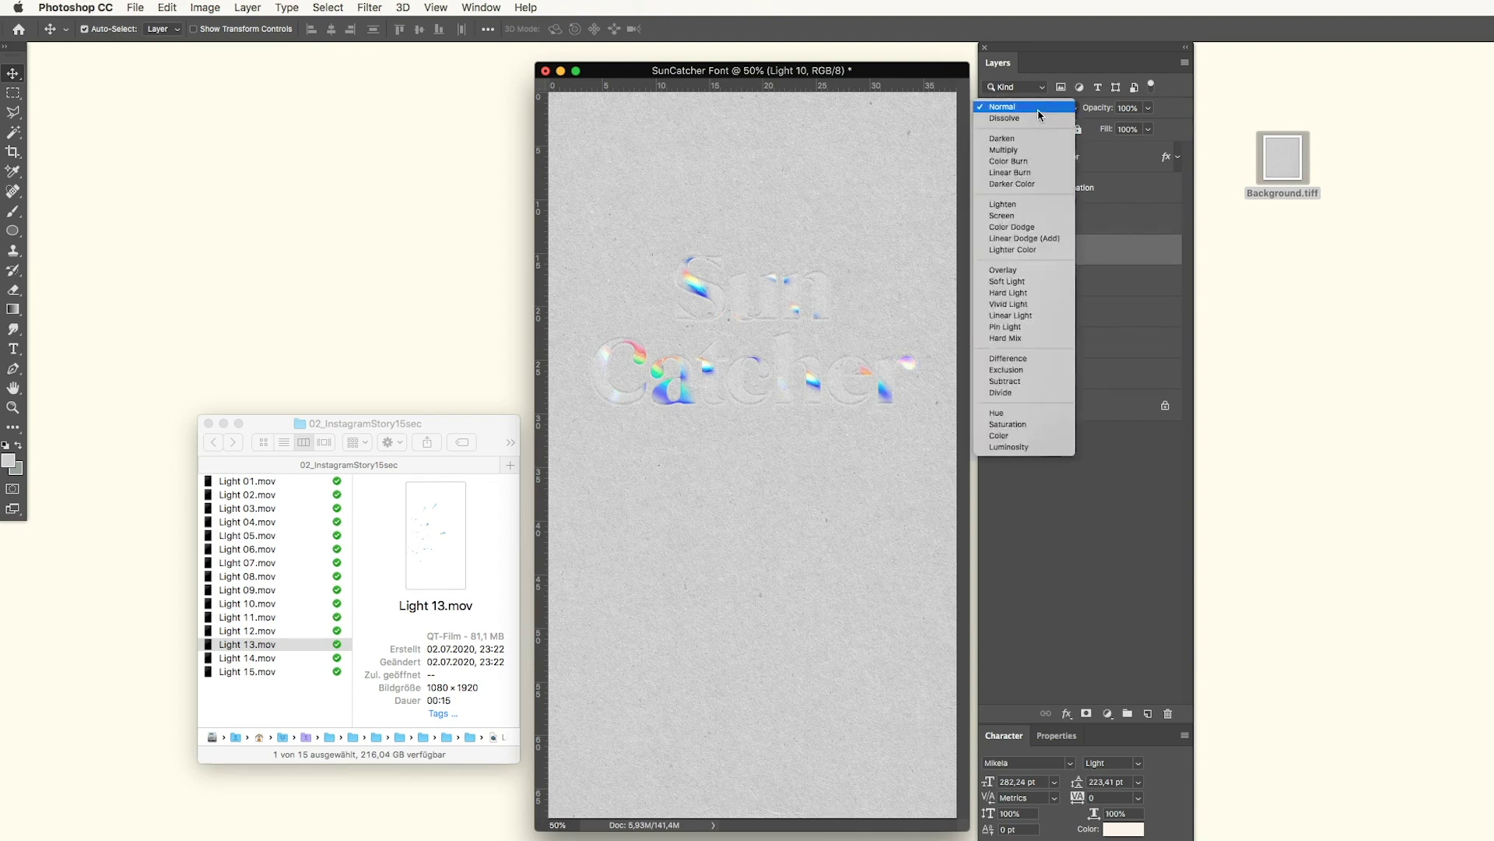
{"action": "left_click", "coordinate": [1035, 206]}
{"action": "left_click", "coordinate": [1097, 280]}
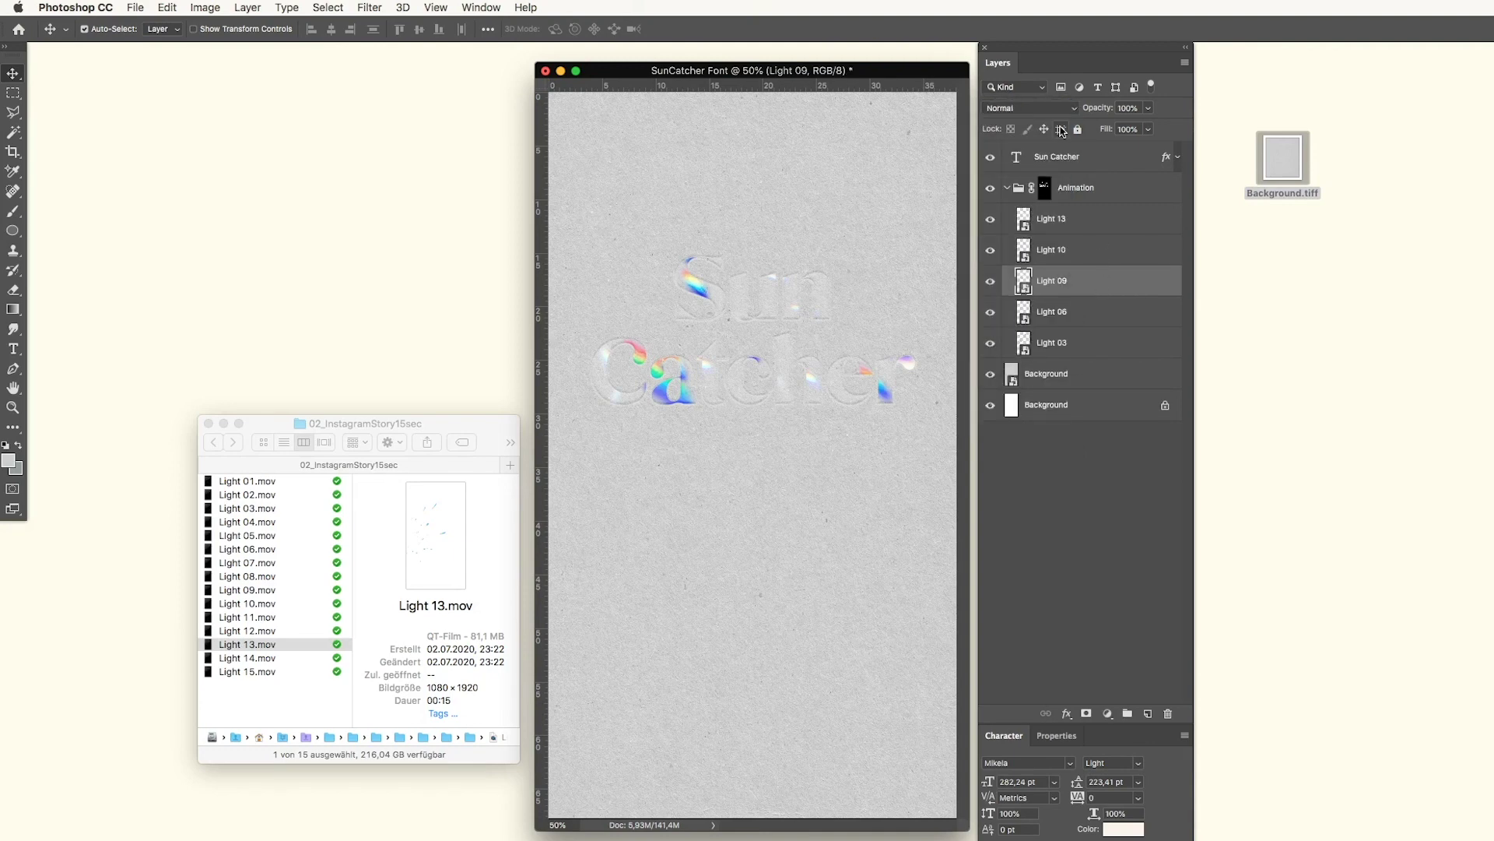
{"action": "left_click", "coordinate": [1046, 106]}
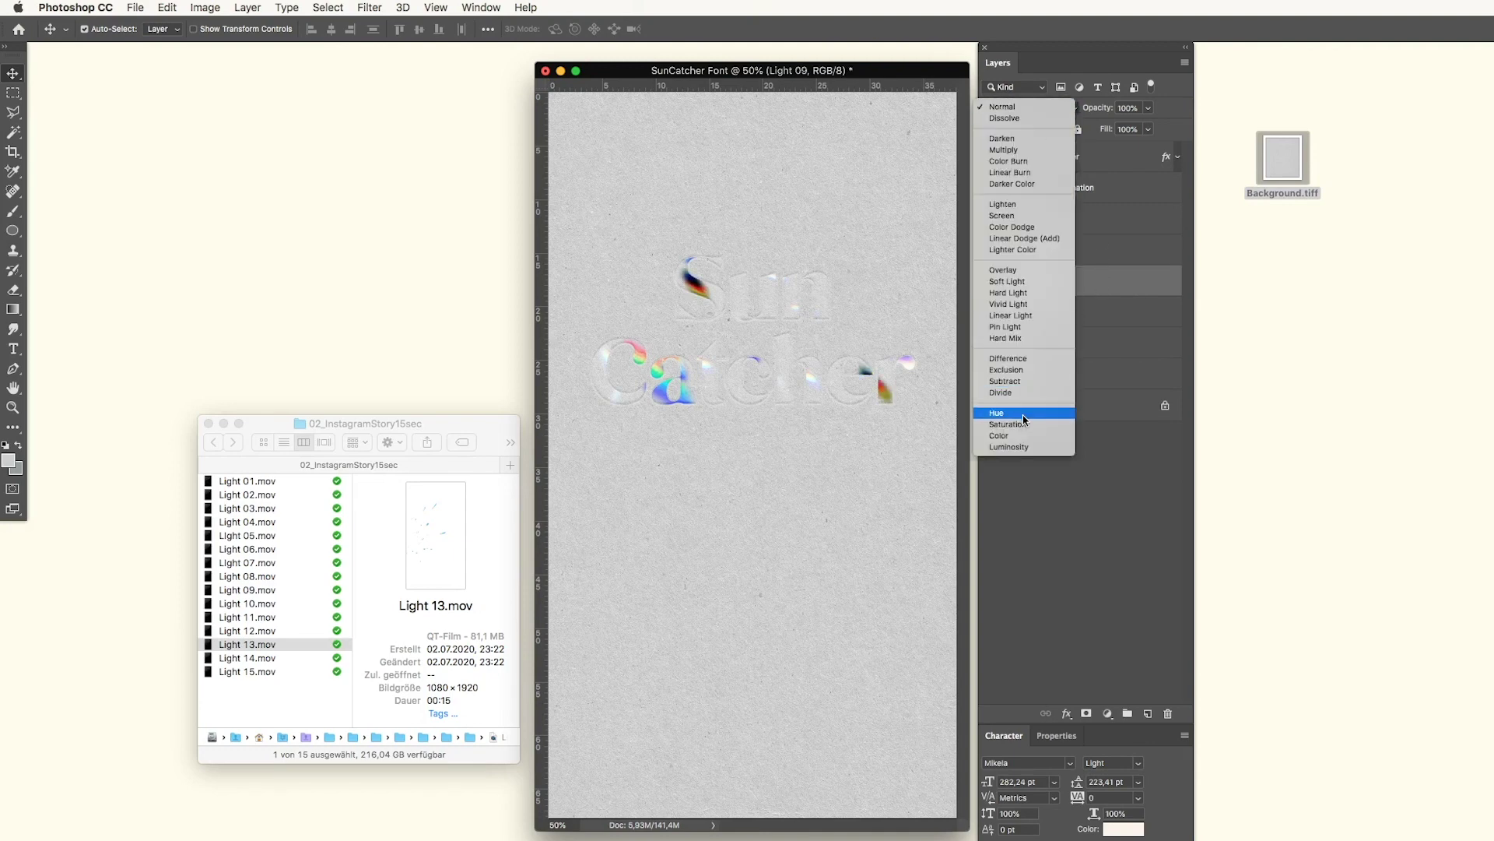
{"action": "left_click", "coordinate": [1021, 438]}
Step: Set the blend modes of the Light 06 and Light 03 layers to Screen
{"action": "left_click", "coordinate": [1083, 309]}
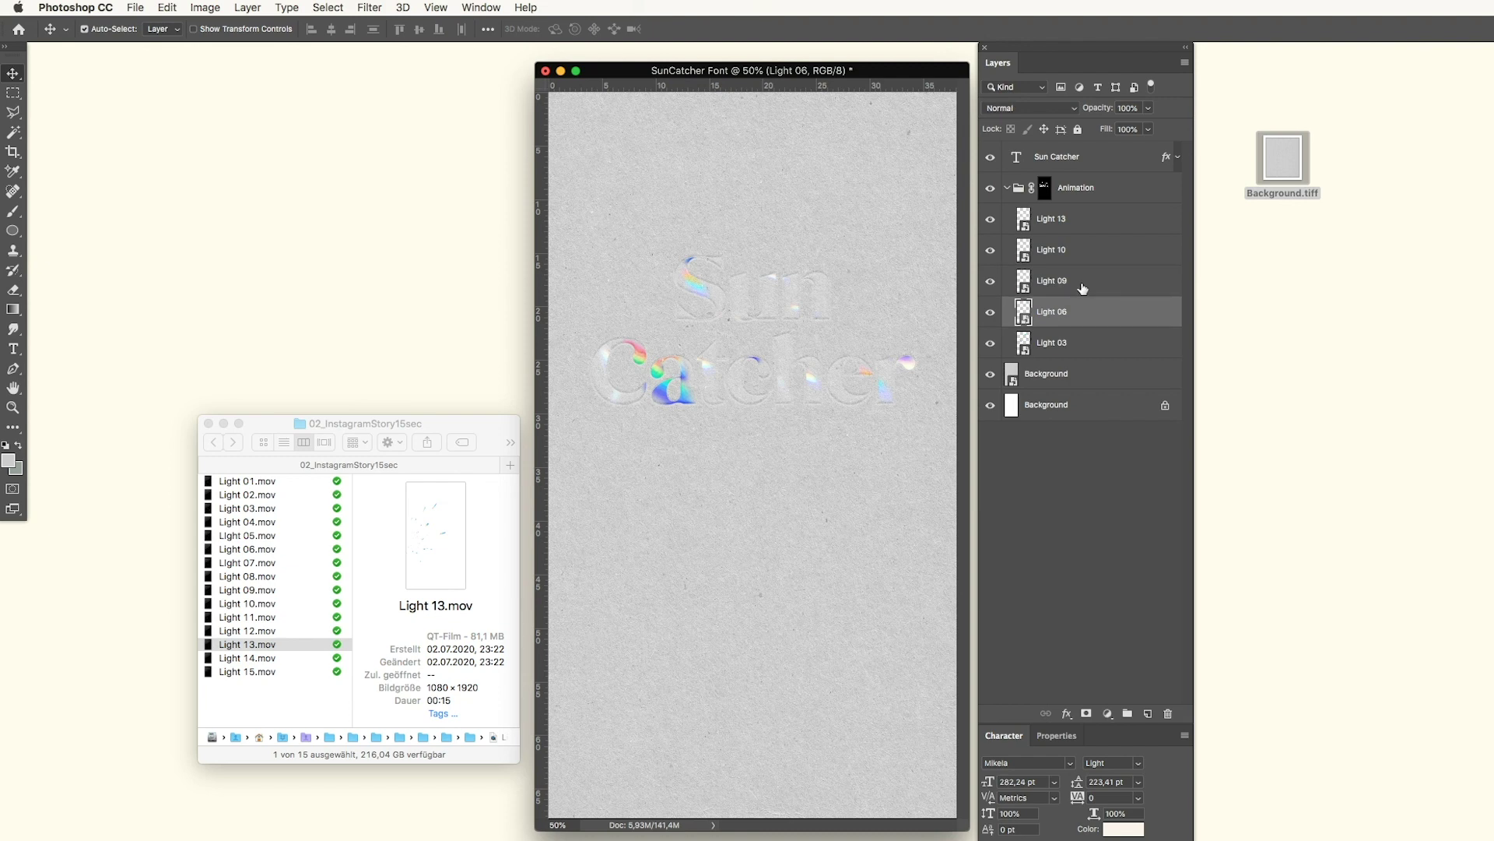
{"action": "left_click", "coordinate": [1040, 111]}
{"action": "left_click", "coordinate": [1035, 218]}
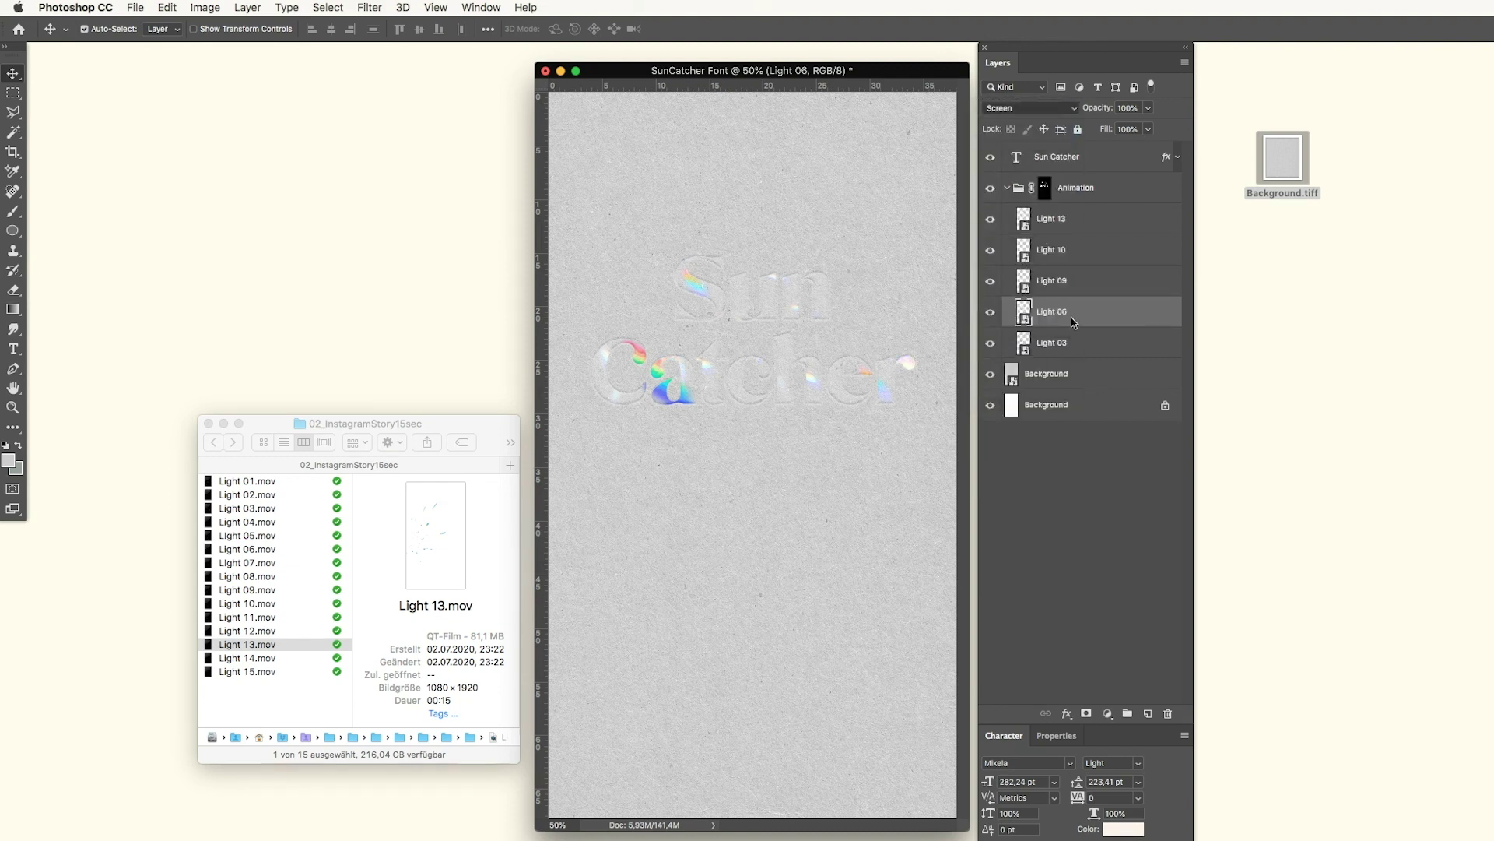
{"action": "left_click", "coordinate": [1069, 345]}
{"action": "left_click", "coordinate": [1030, 110]}
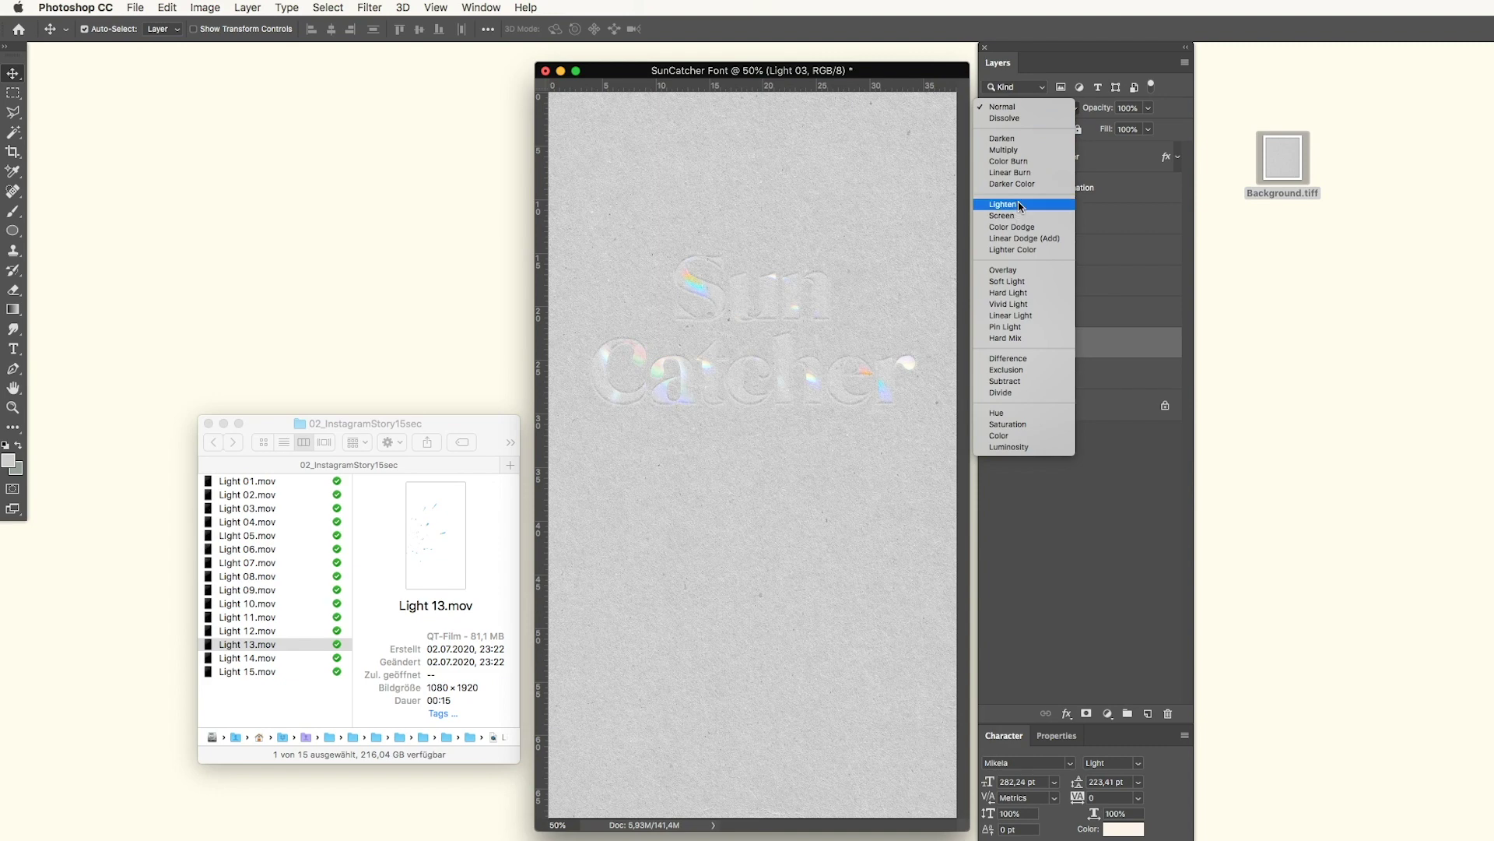
{"action": "left_click", "coordinate": [1019, 216]}
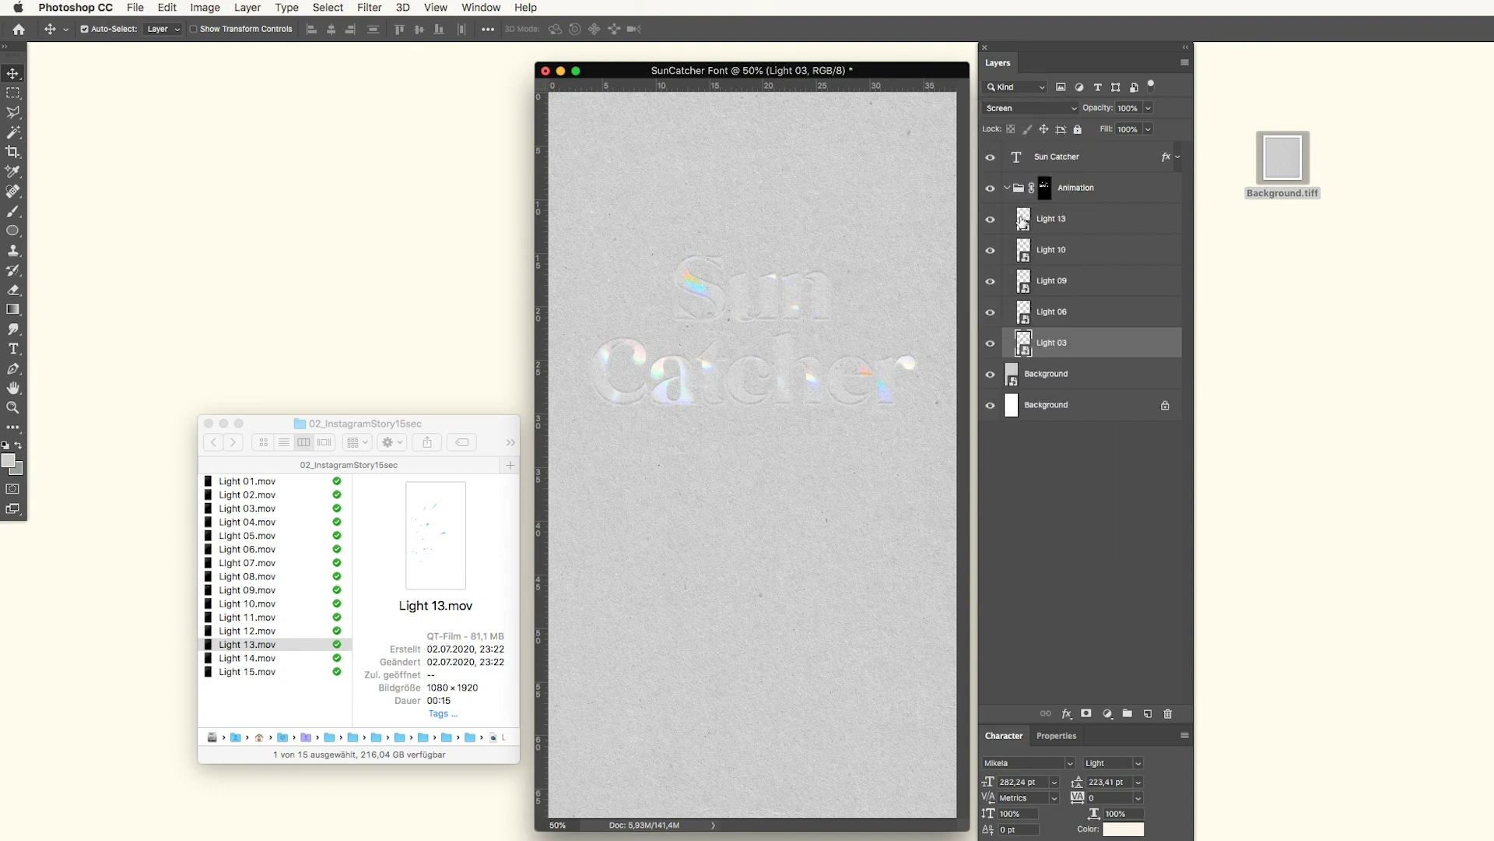
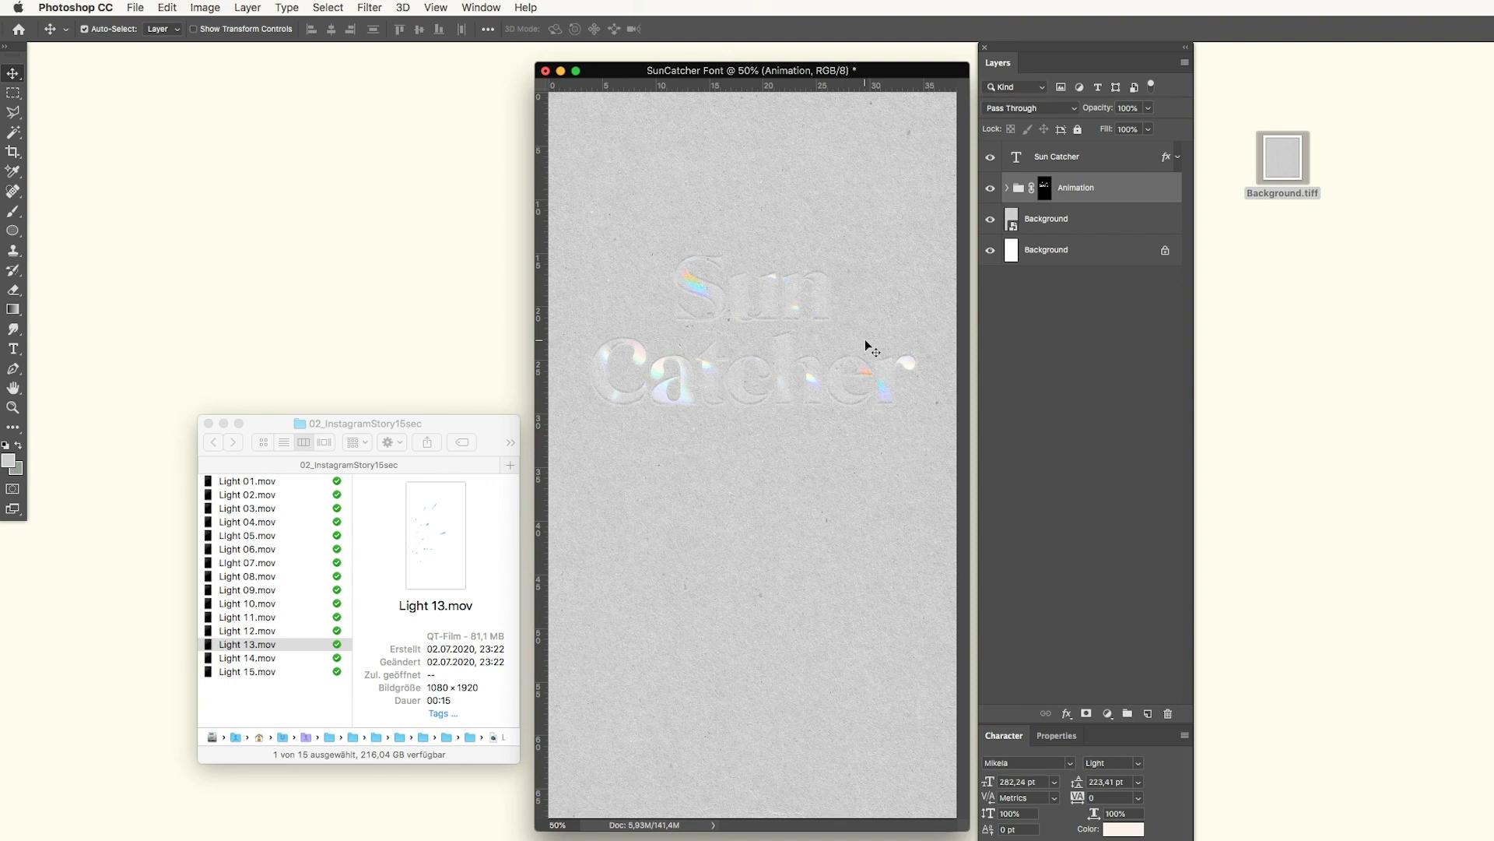
Step: Duplicate the paper Background layer and place the copy at the top of the layer stack
{"action": "left_click", "coordinate": [1106, 222]}
{"action": "left_click_drag", "start_coordinate": [1117, 221], "coordinate": [1147, 713]}
{"action": "left_click_drag", "start_coordinate": [1063, 219], "coordinate": [1055, 148]}
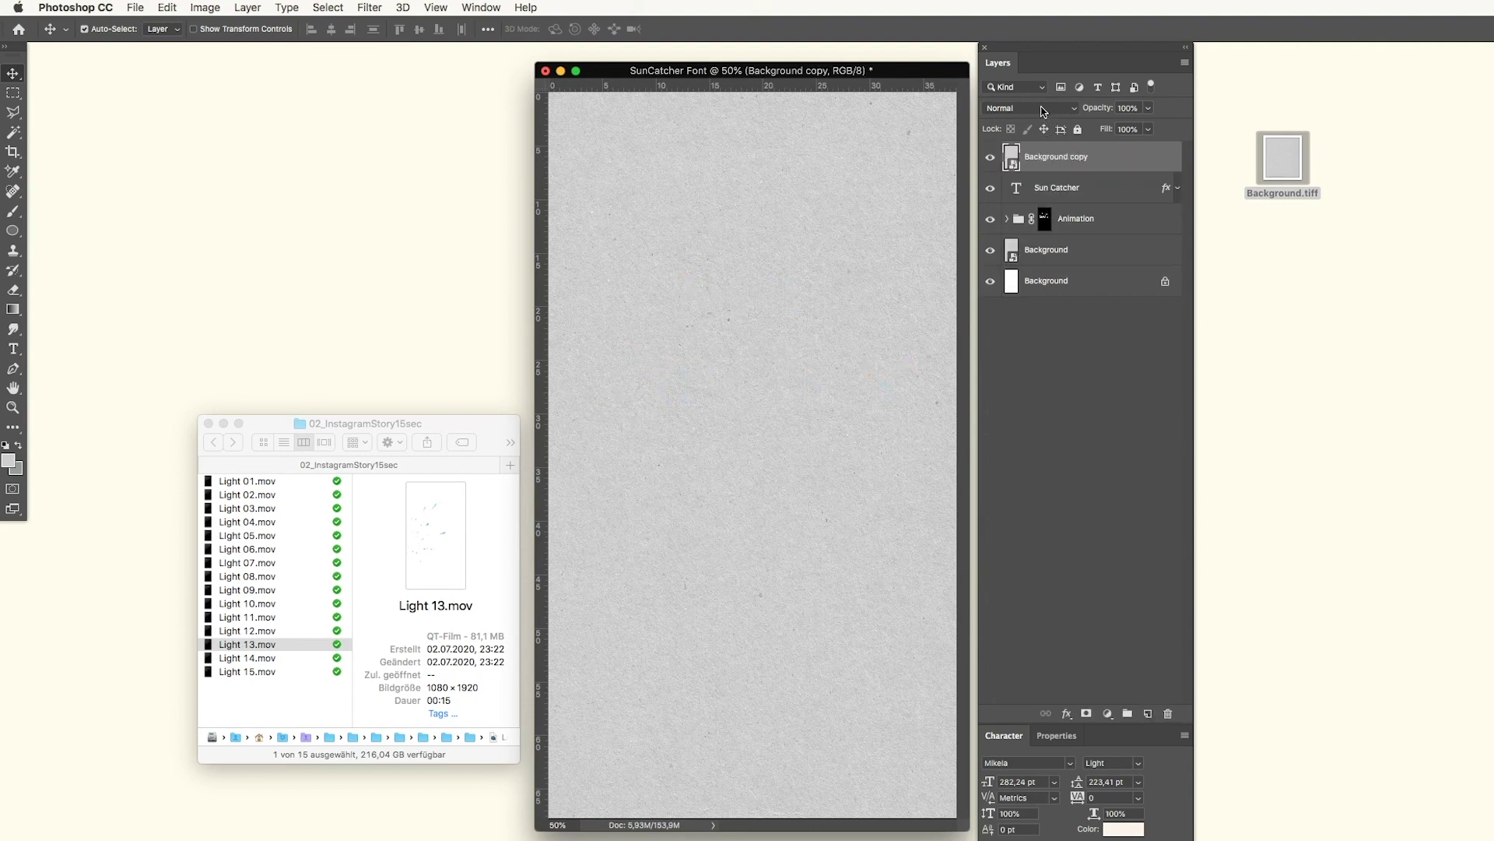
Step: Set the Background copy layer's blend mode to Soft Light and compare the design with and without it
{"action": "left_click", "coordinate": [1047, 109]}
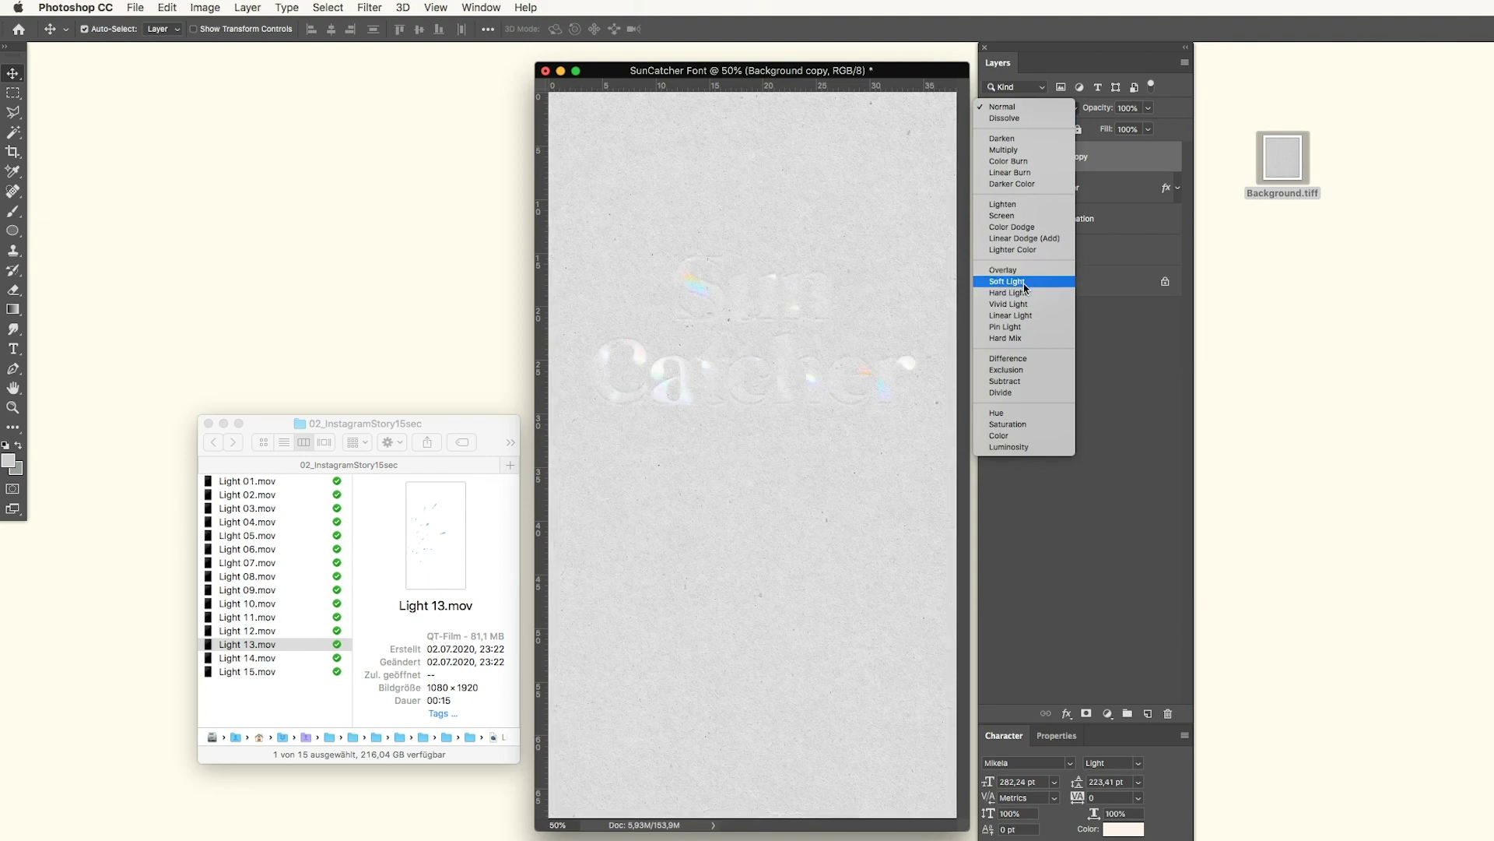
{"action": "left_click", "coordinate": [1024, 288]}
{"action": "left_click", "coordinate": [988, 159]}
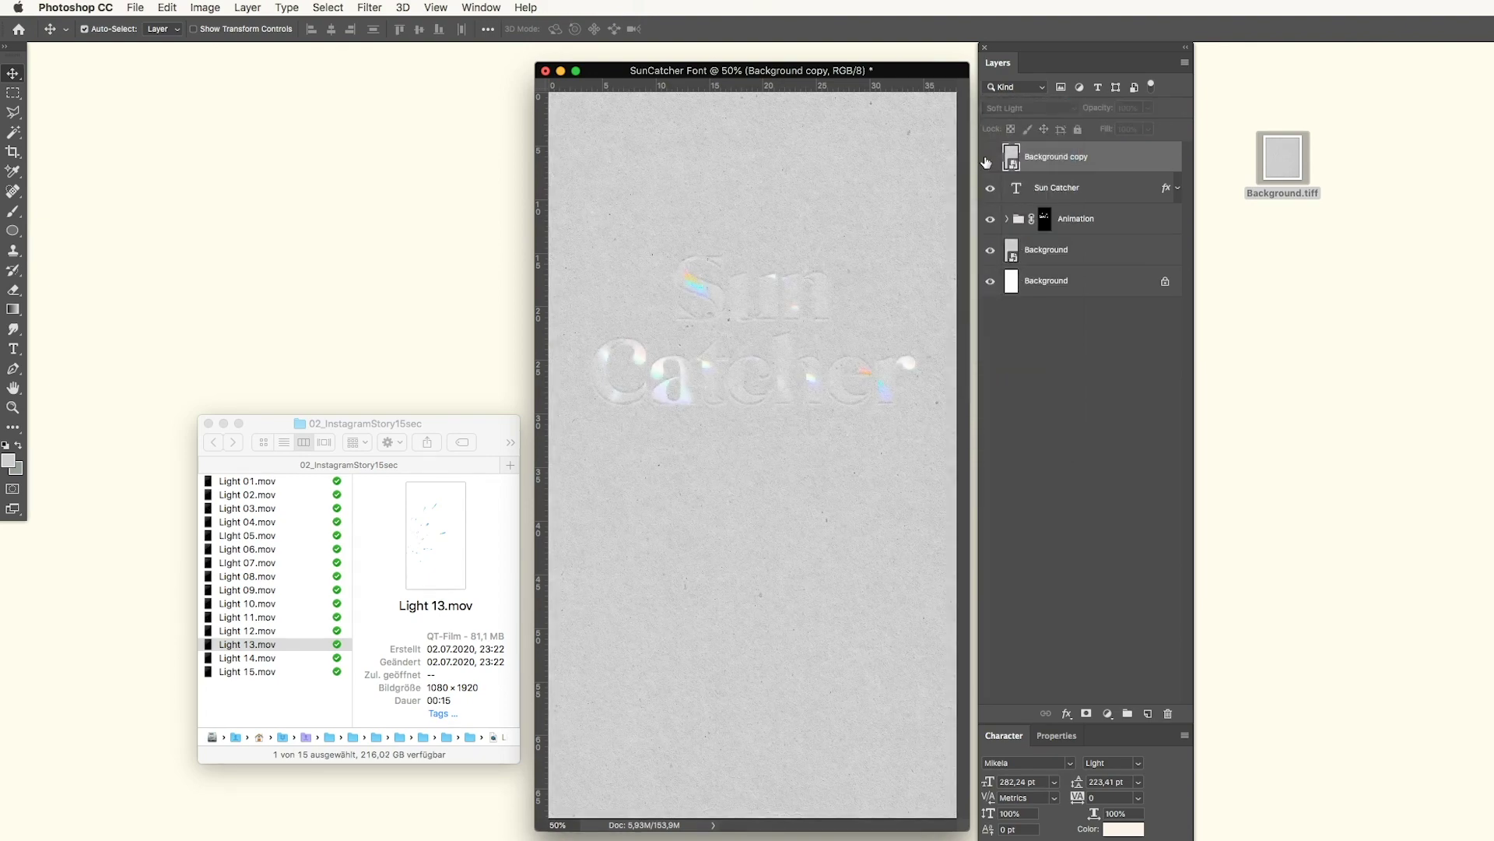
{"action": "left_click", "coordinate": [990, 160]}
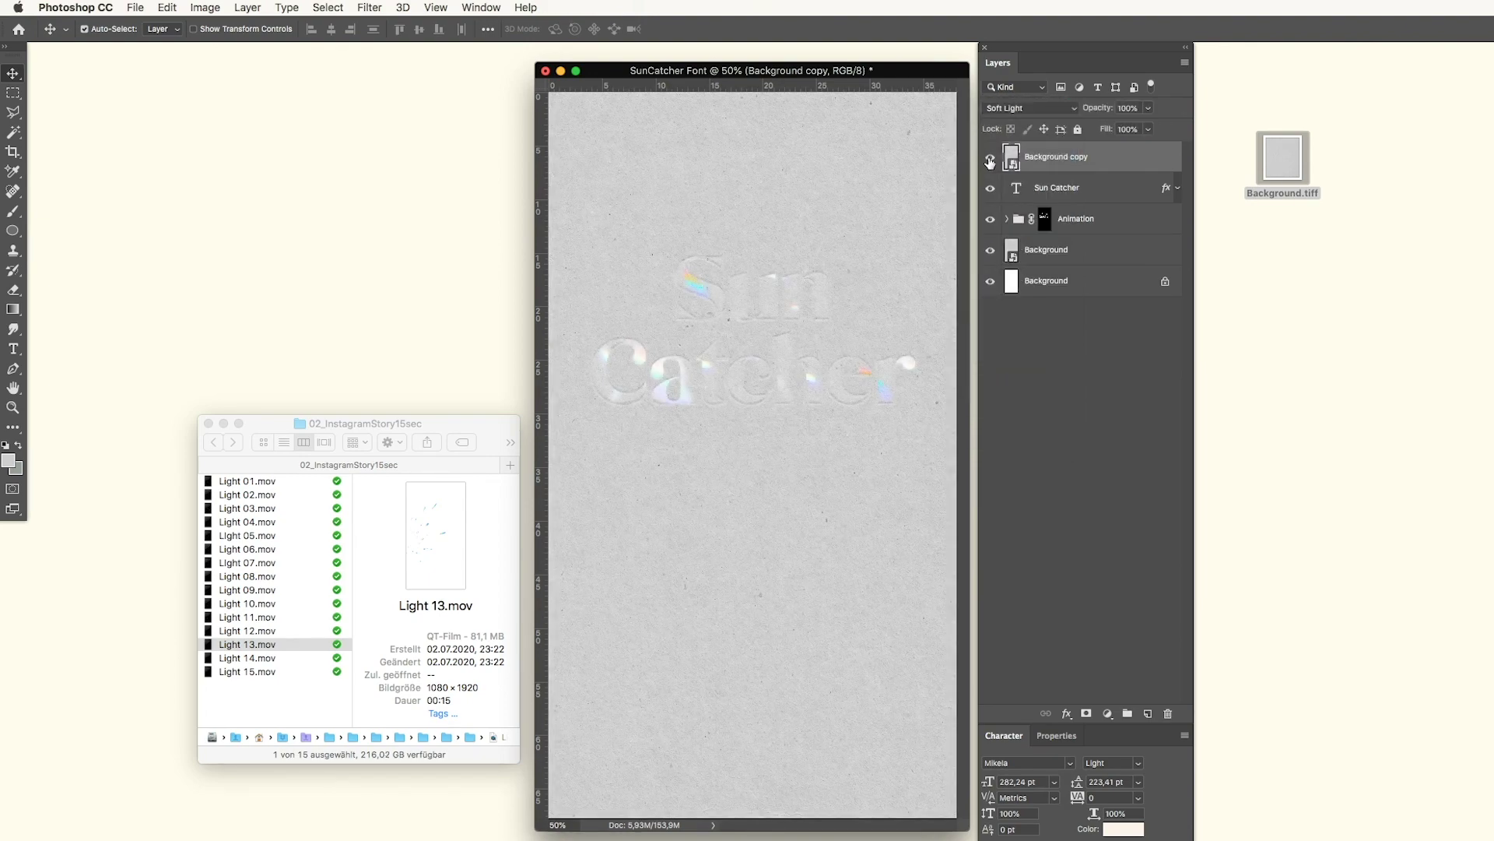
Step: Apply a High Pass filter to the Background copy layer, adjusting the radius to sharpen the paper texture over the lettering
{"action": "key", "text": "z"}
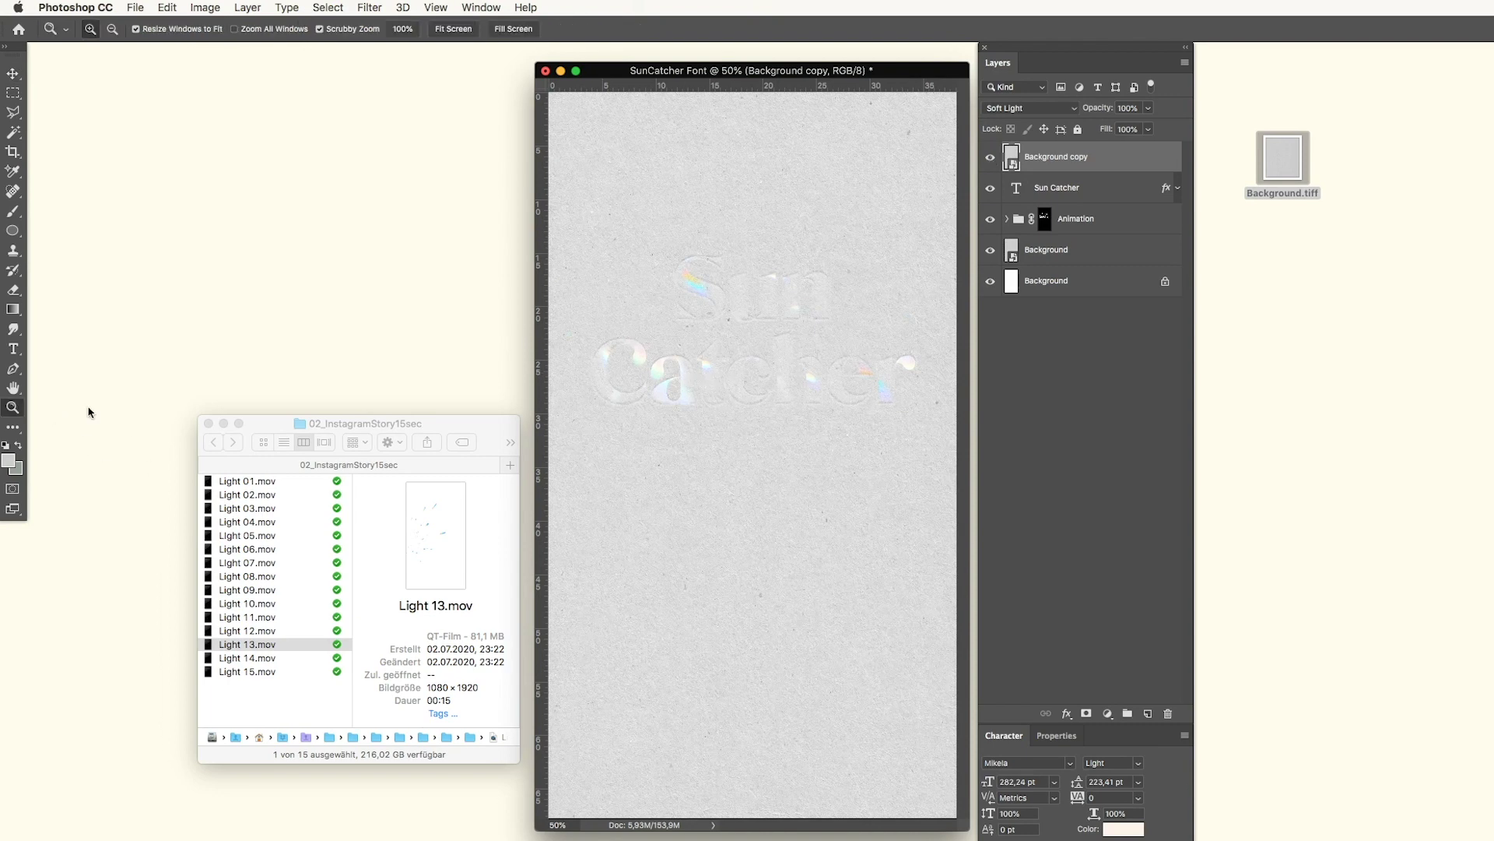
{"action": "left_click_drag", "start_coordinate": [630, 365], "coordinate": [757, 387]}
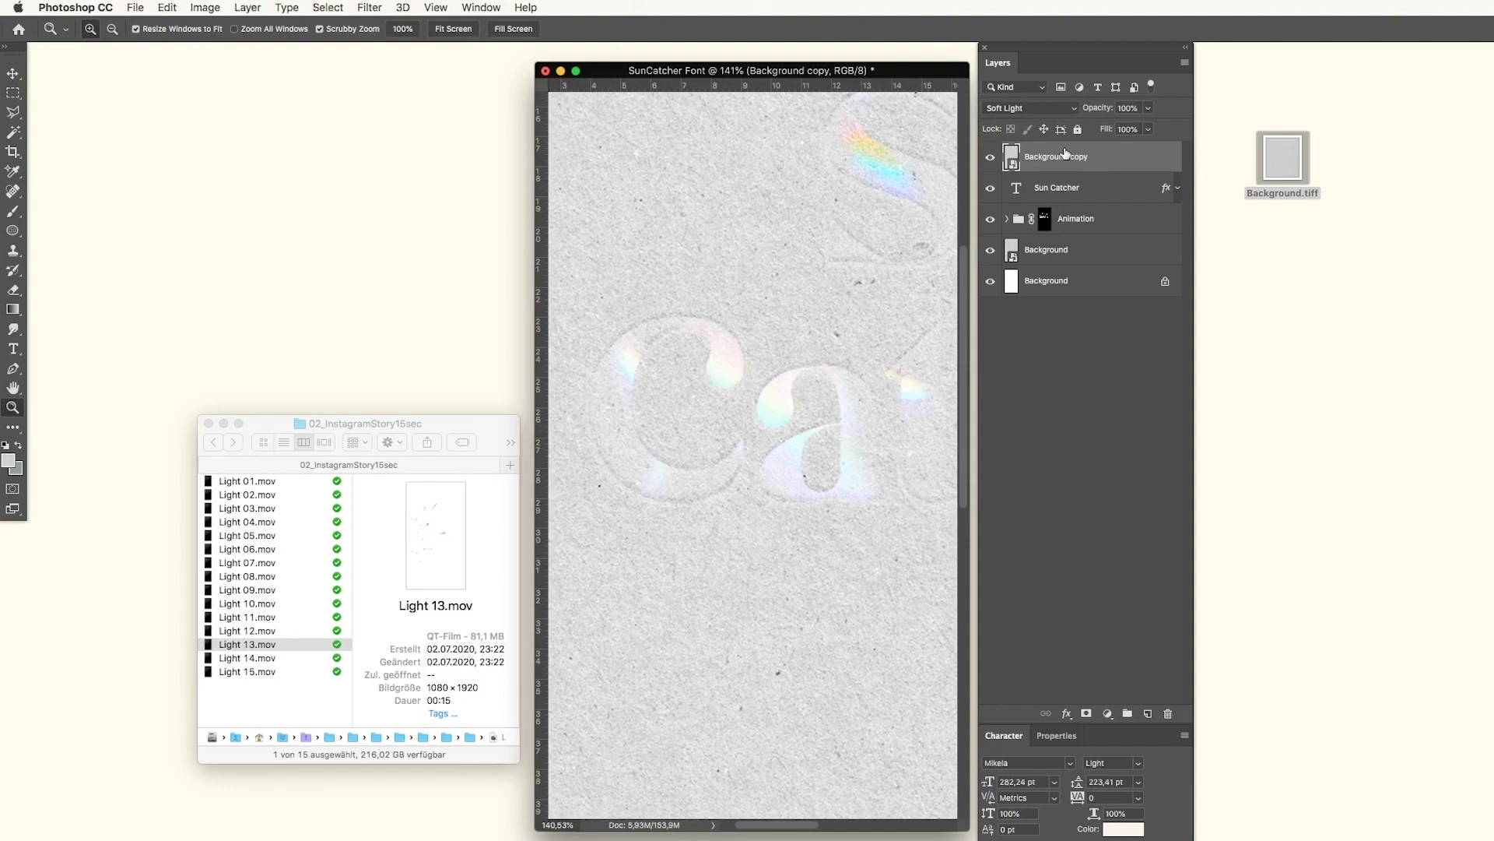
{"action": "left_click", "coordinate": [373, 9]}
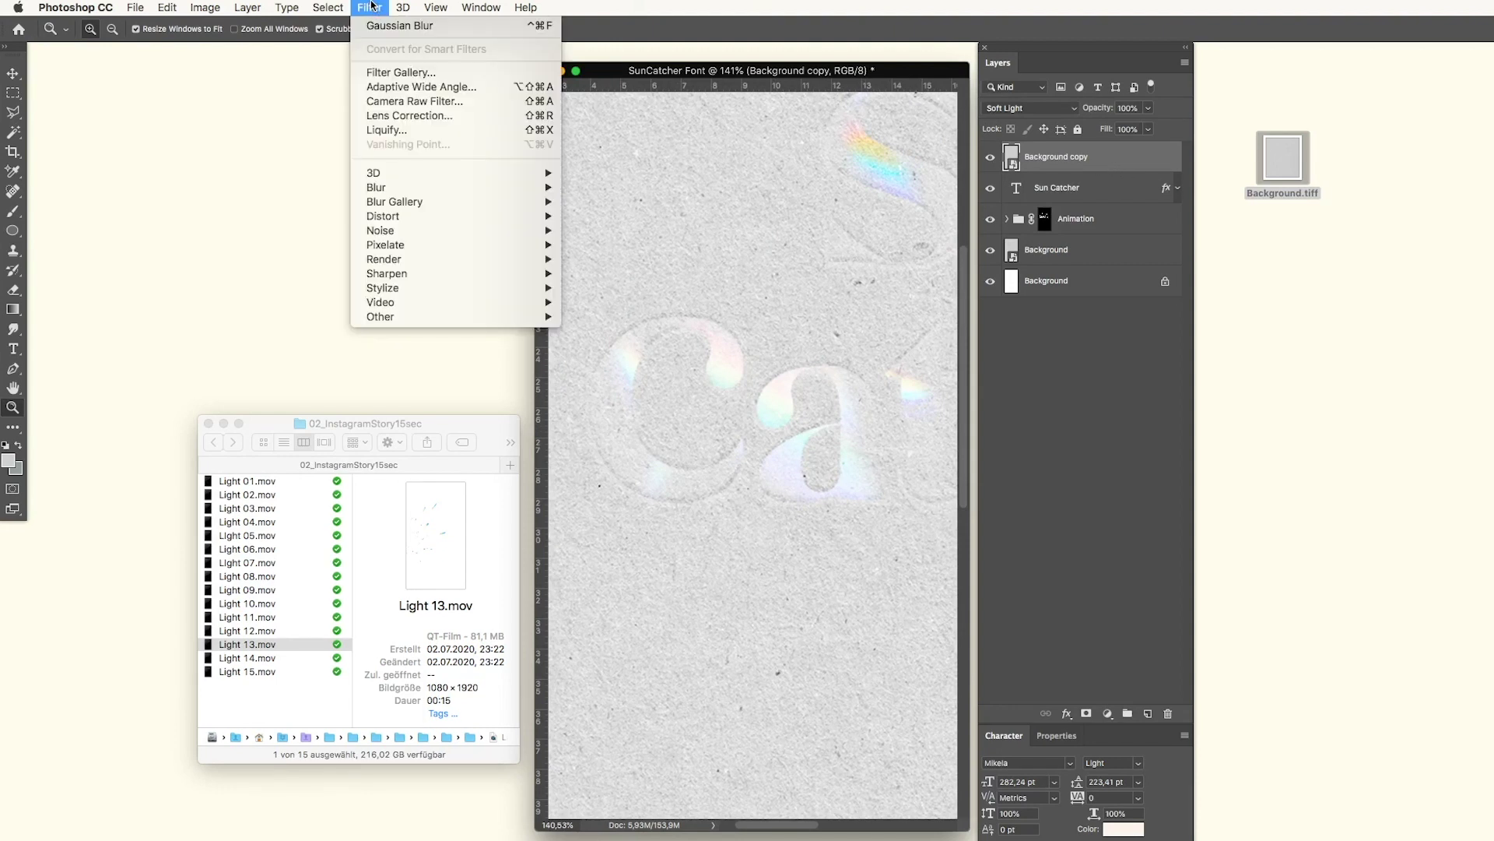
{"action": "mouse_move", "coordinate": [421, 317]}
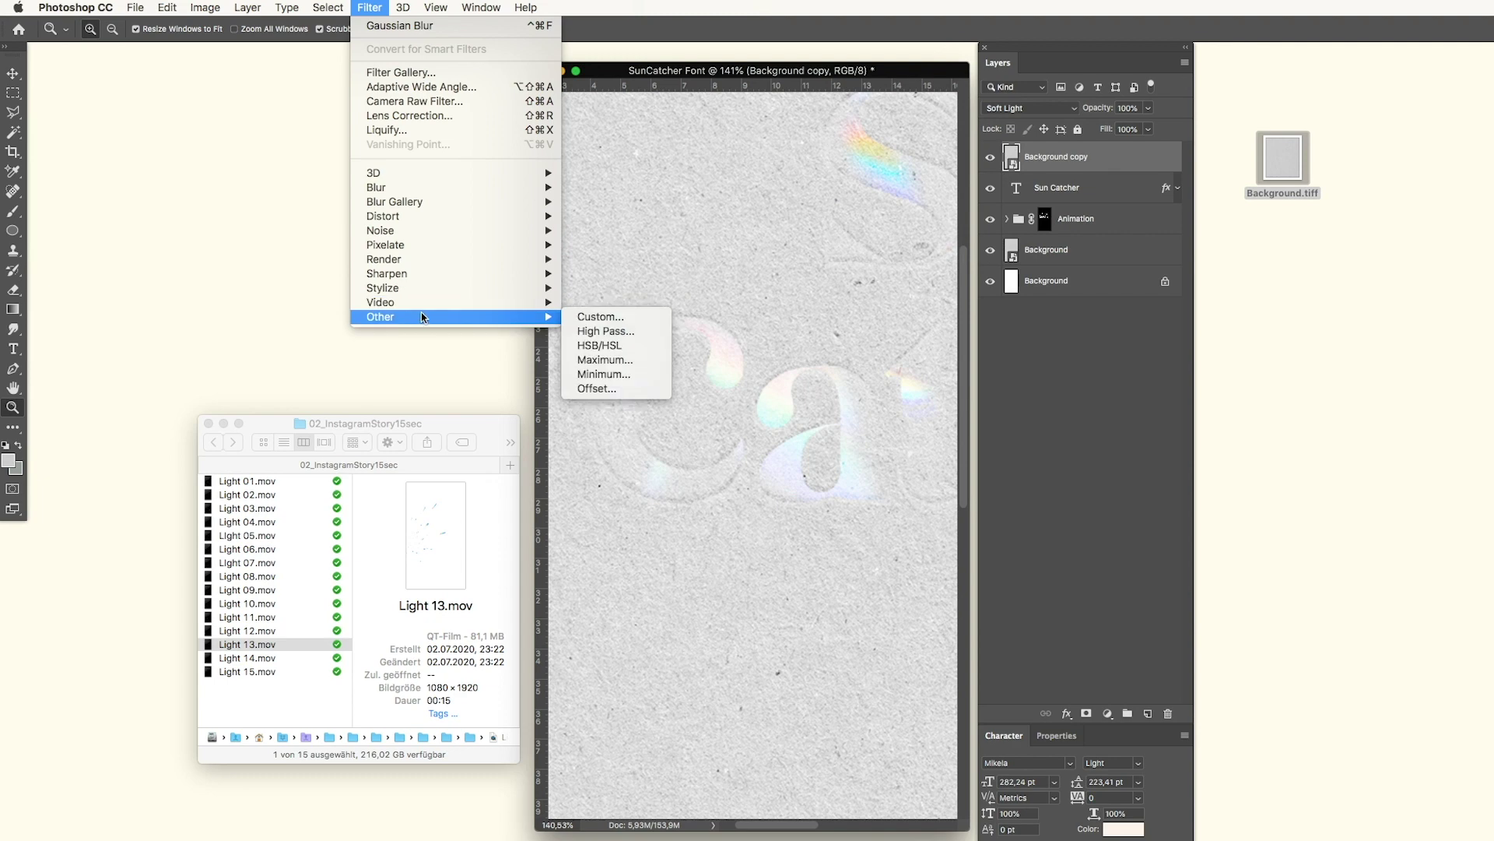
{"action": "left_click", "coordinate": [640, 333]}
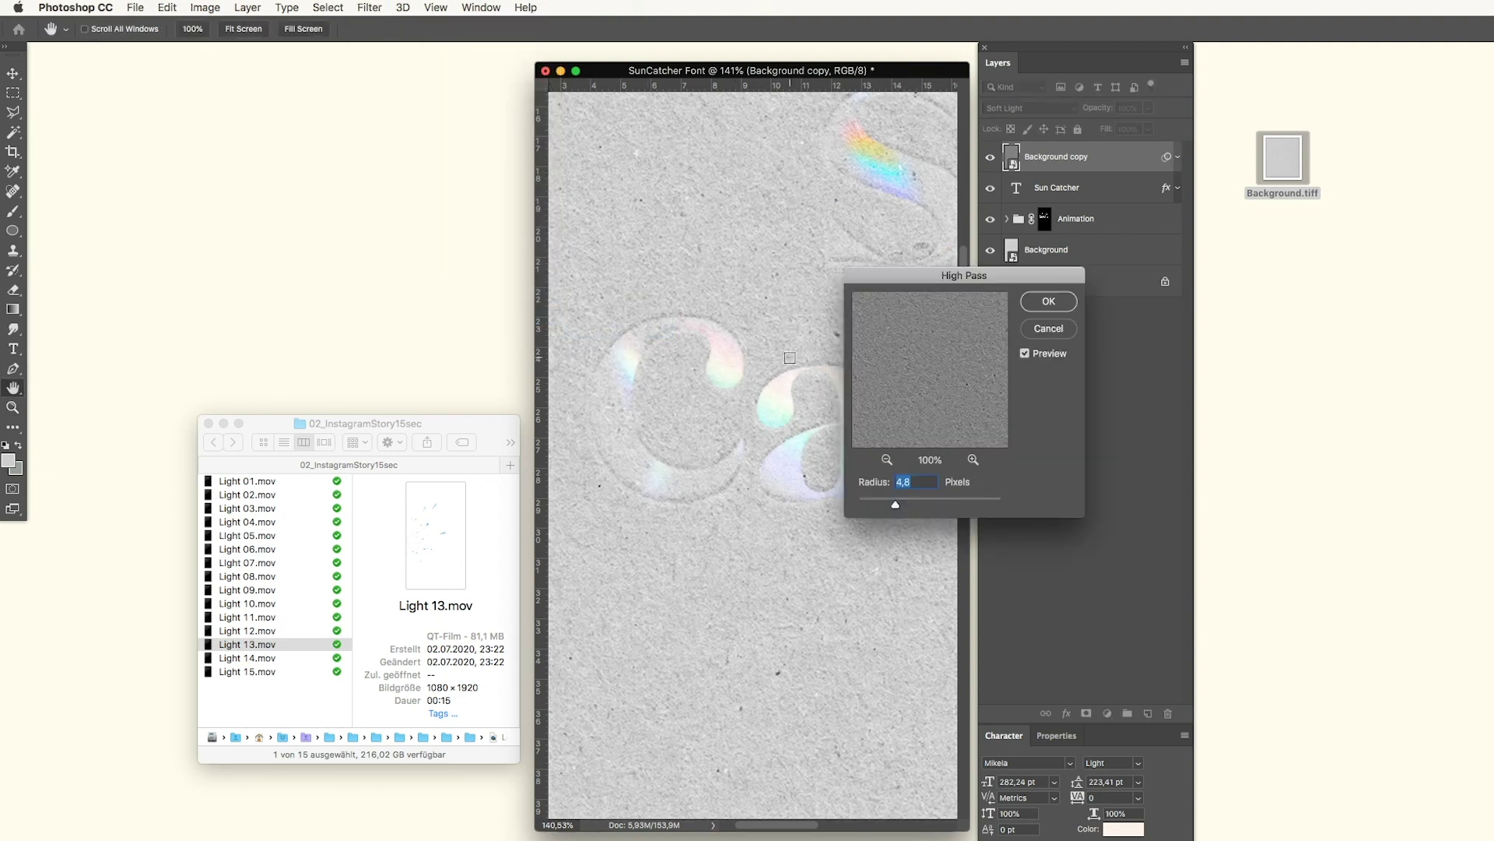
{"action": "left_click_drag", "start_coordinate": [893, 506], "coordinate": [897, 505]}
{"action": "left_click", "coordinate": [1046, 302]}
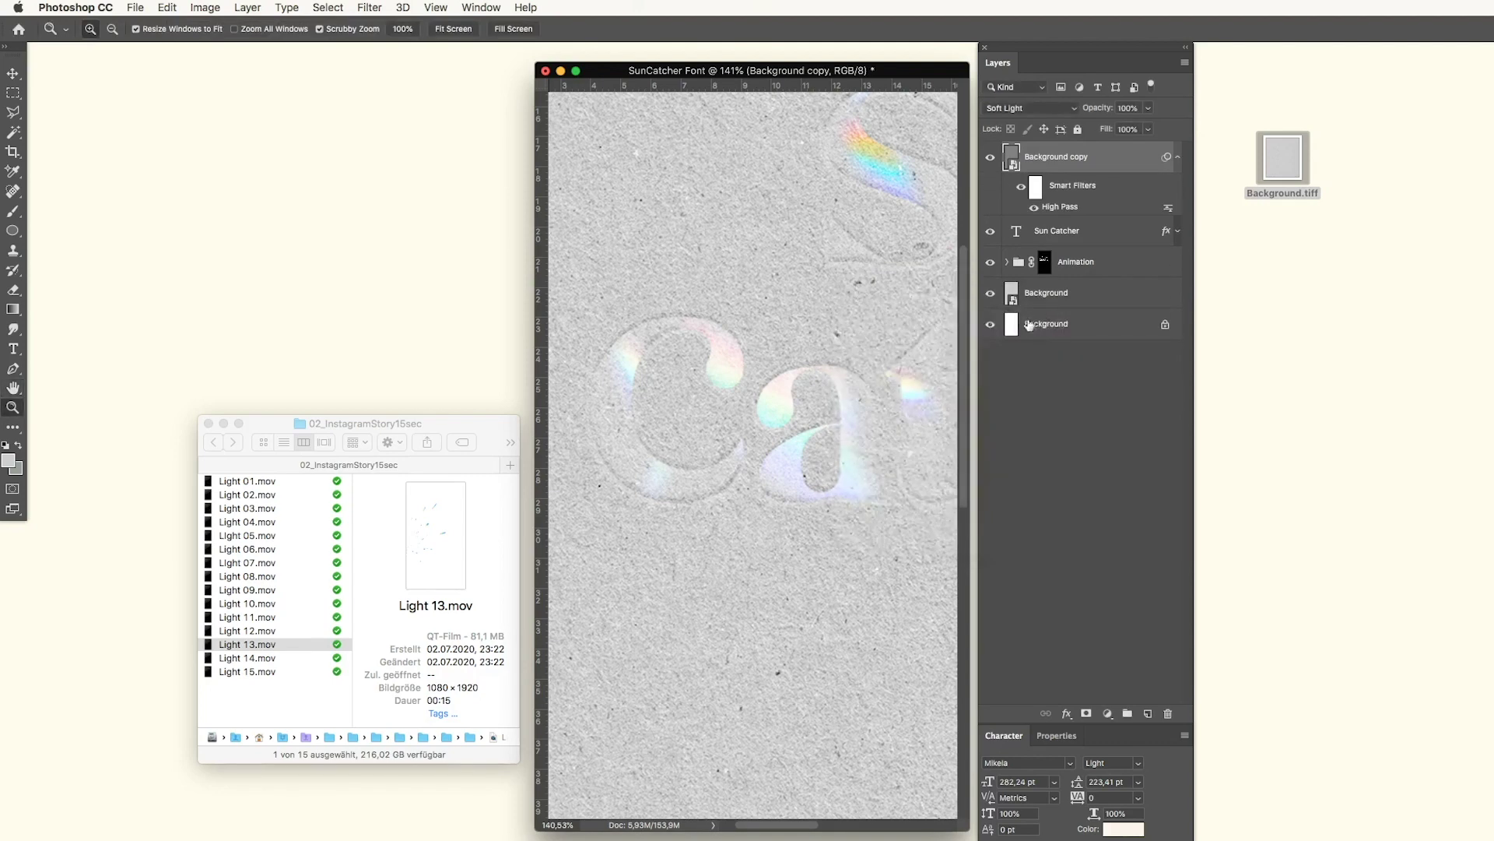
{"action": "left_click_drag", "start_coordinate": [901, 253], "coordinate": [774, 280]}
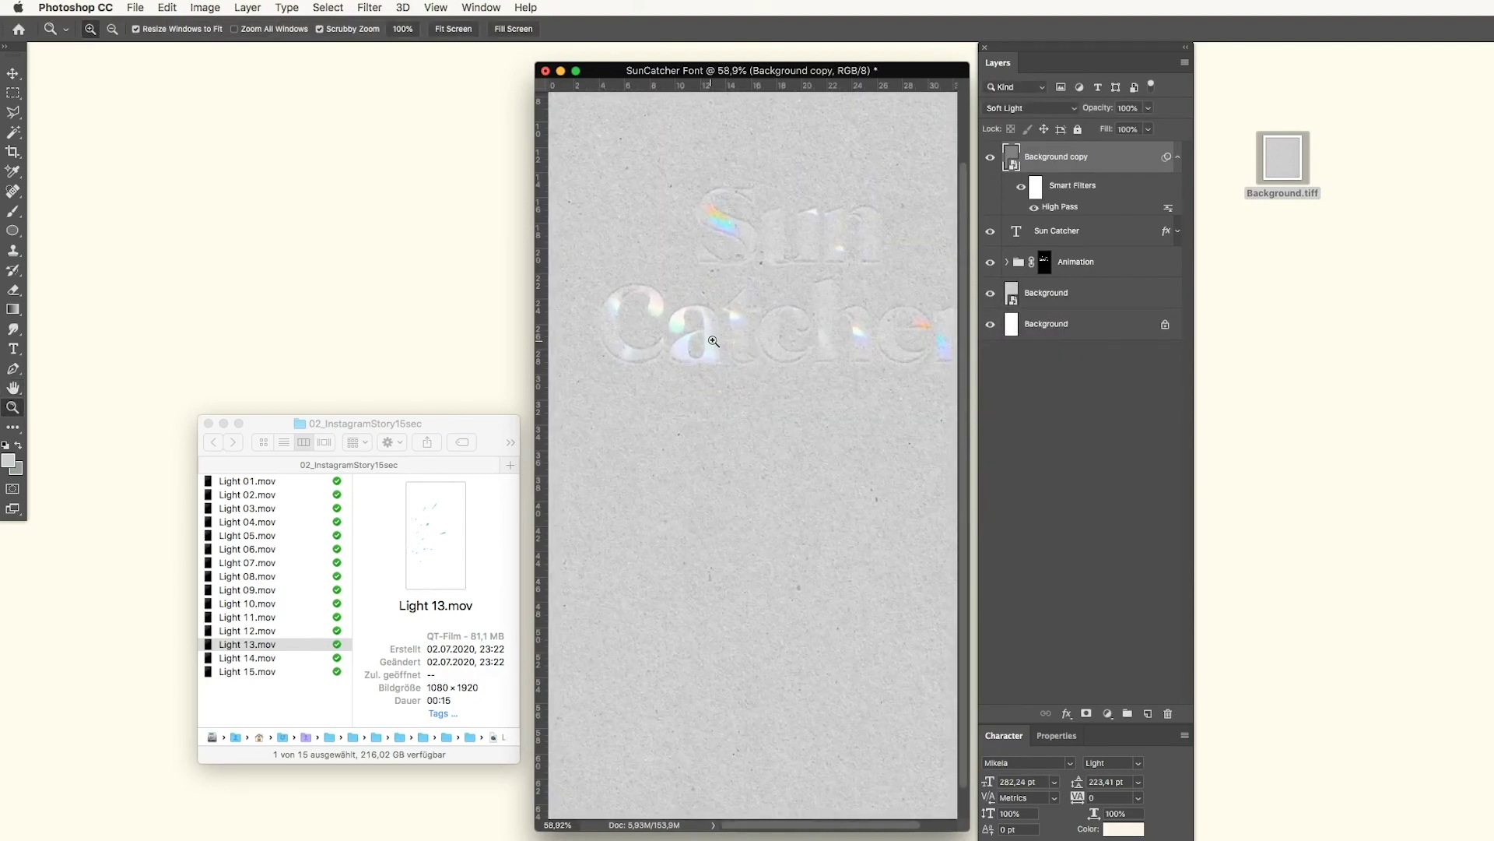
Step: Lower the Background copy layer's opacity to 70% to soften the paper texture over the lettering
{"action": "left_click_drag", "start_coordinate": [736, 225], "coordinate": [837, 244]}
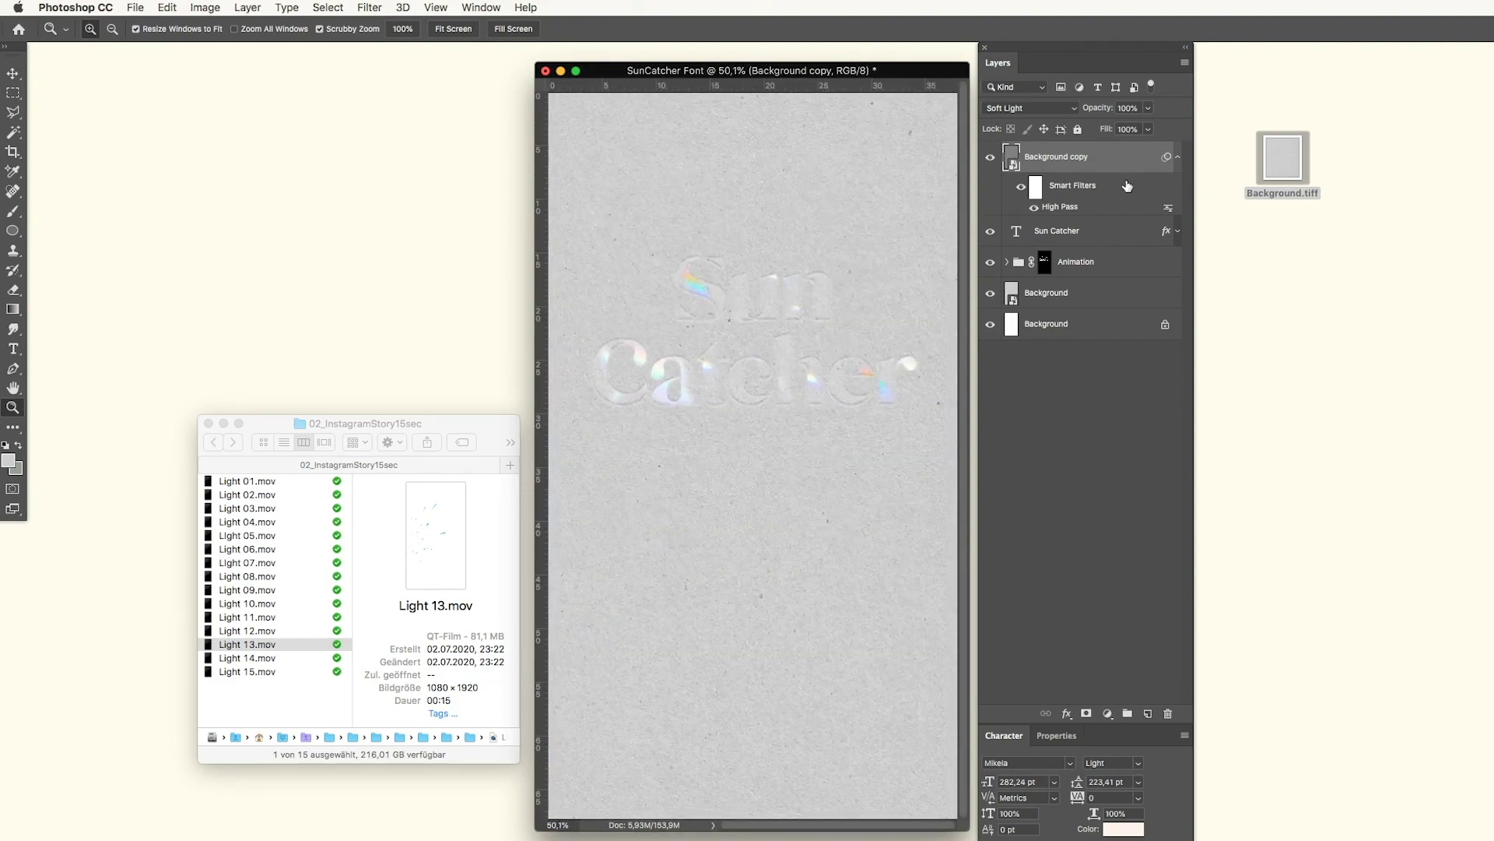
{"action": "left_click", "coordinate": [1147, 129]}
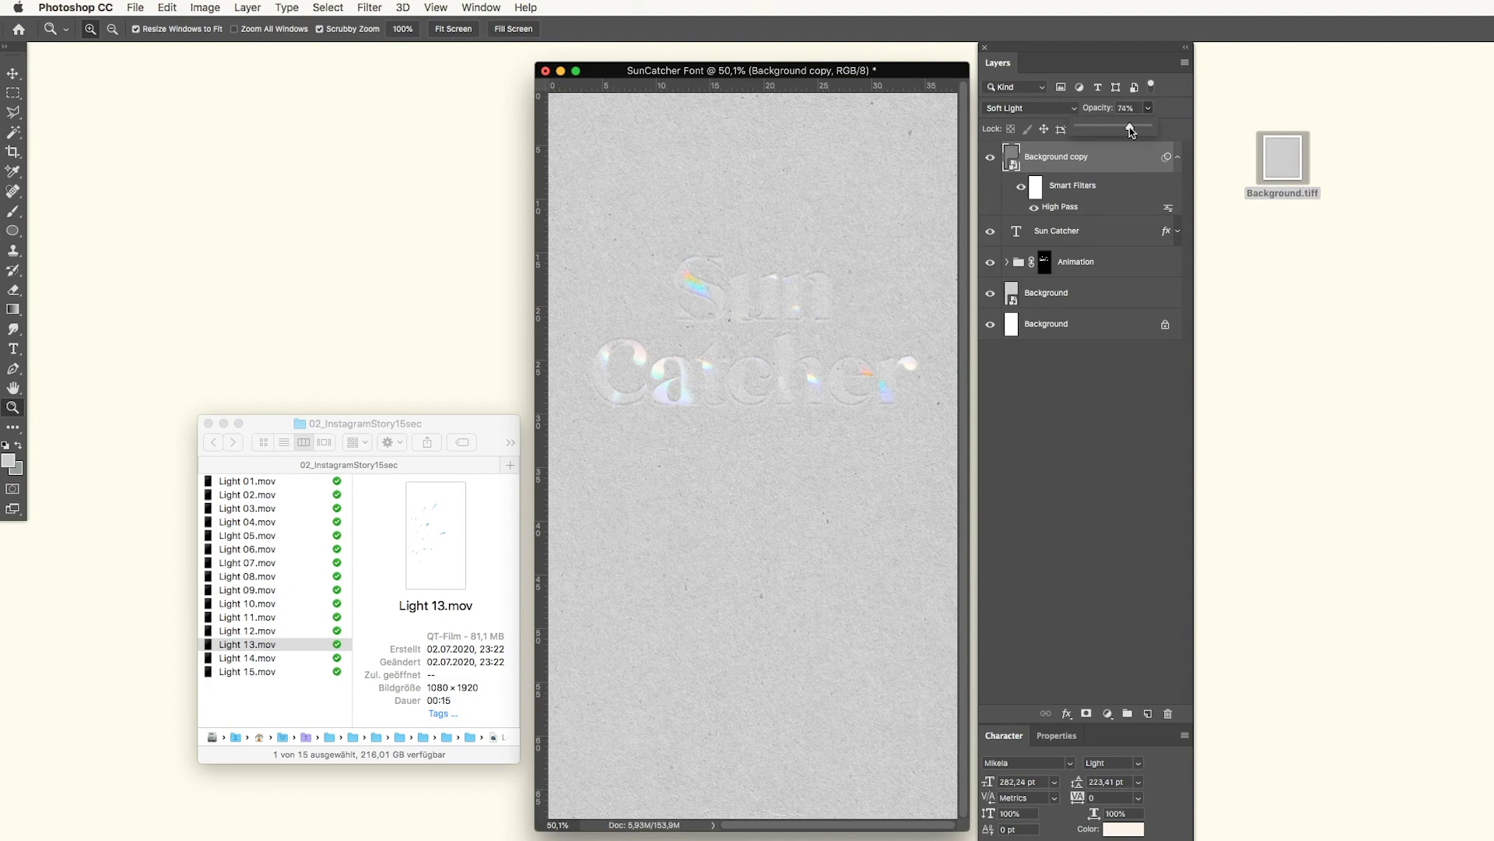
{"action": "left_click", "coordinate": [1095, 401]}
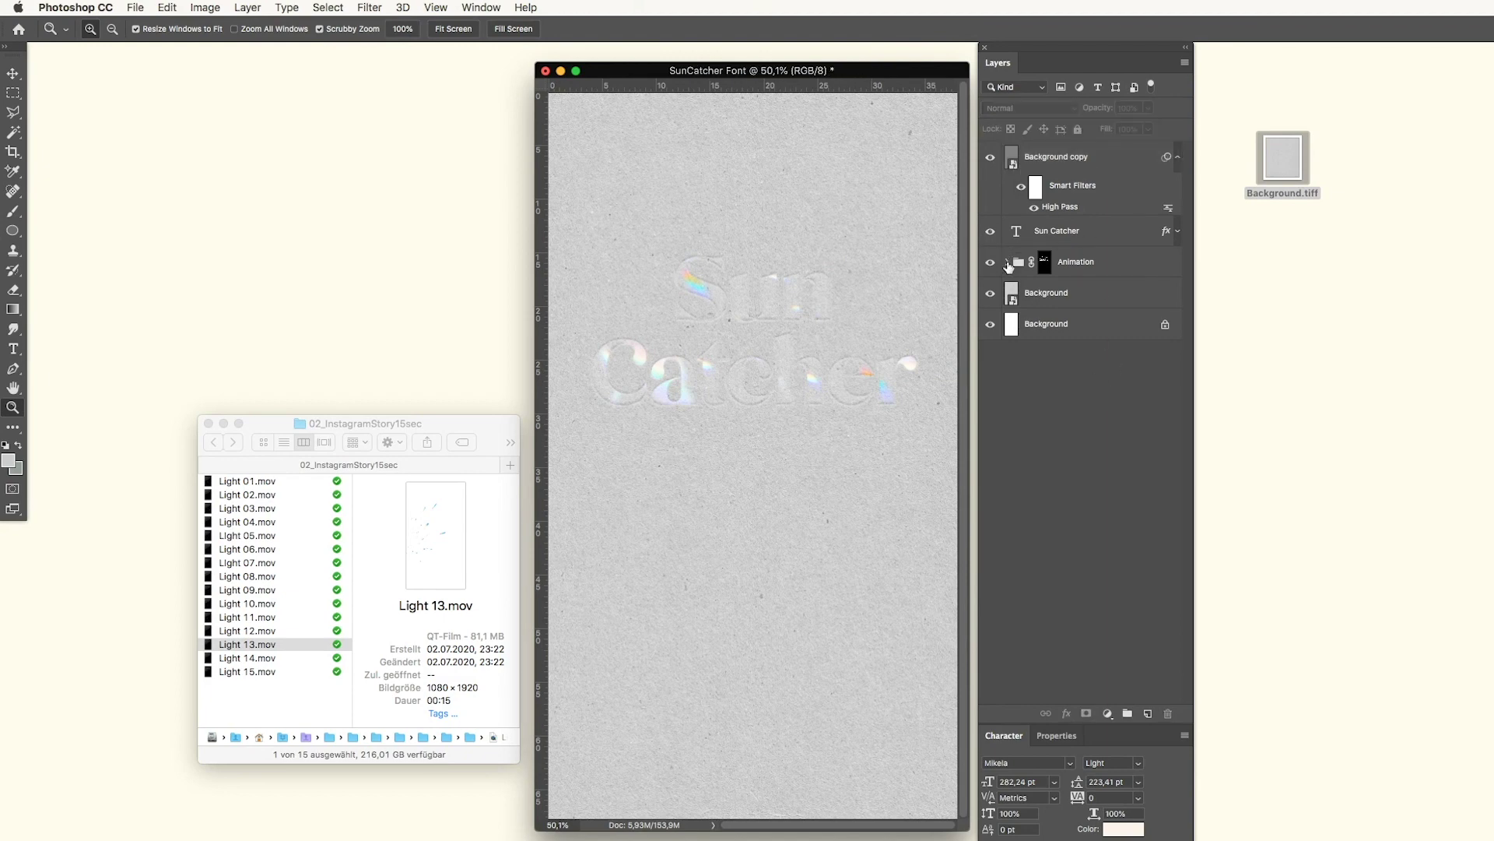
Step: Show the Timeline and create a video timeline for the document
{"action": "left_click", "coordinate": [1007, 262]}
{"action": "left_click", "coordinate": [1007, 262]}
{"action": "left_click", "coordinate": [481, 8]}
{"action": "left_click", "coordinate": [524, 490]}
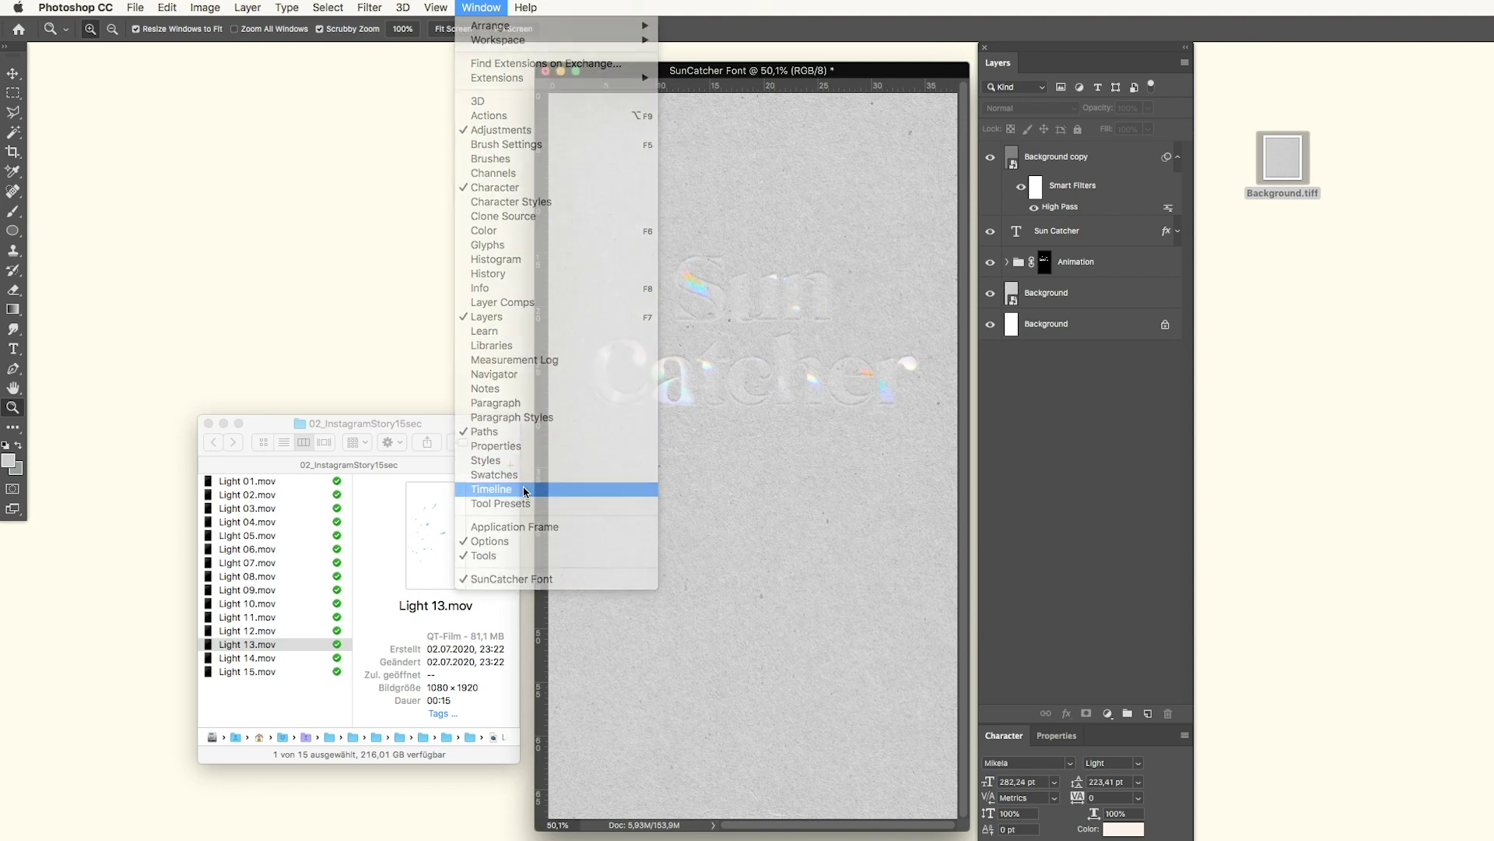
{"action": "left_click_drag", "start_coordinate": [697, 527], "coordinate": [683, 475]}
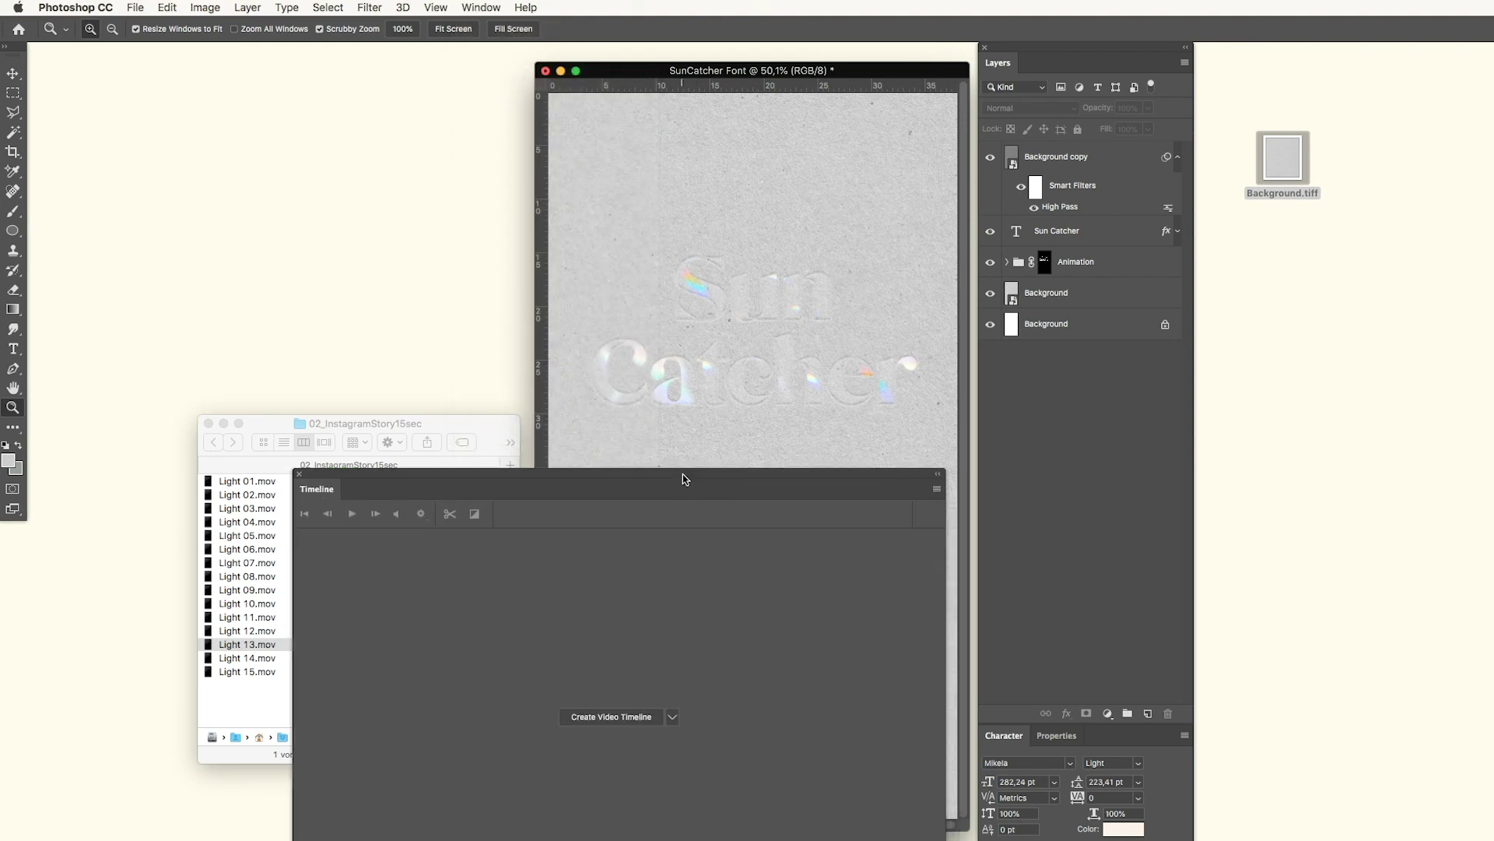
{"action": "left_click", "coordinate": [673, 718]}
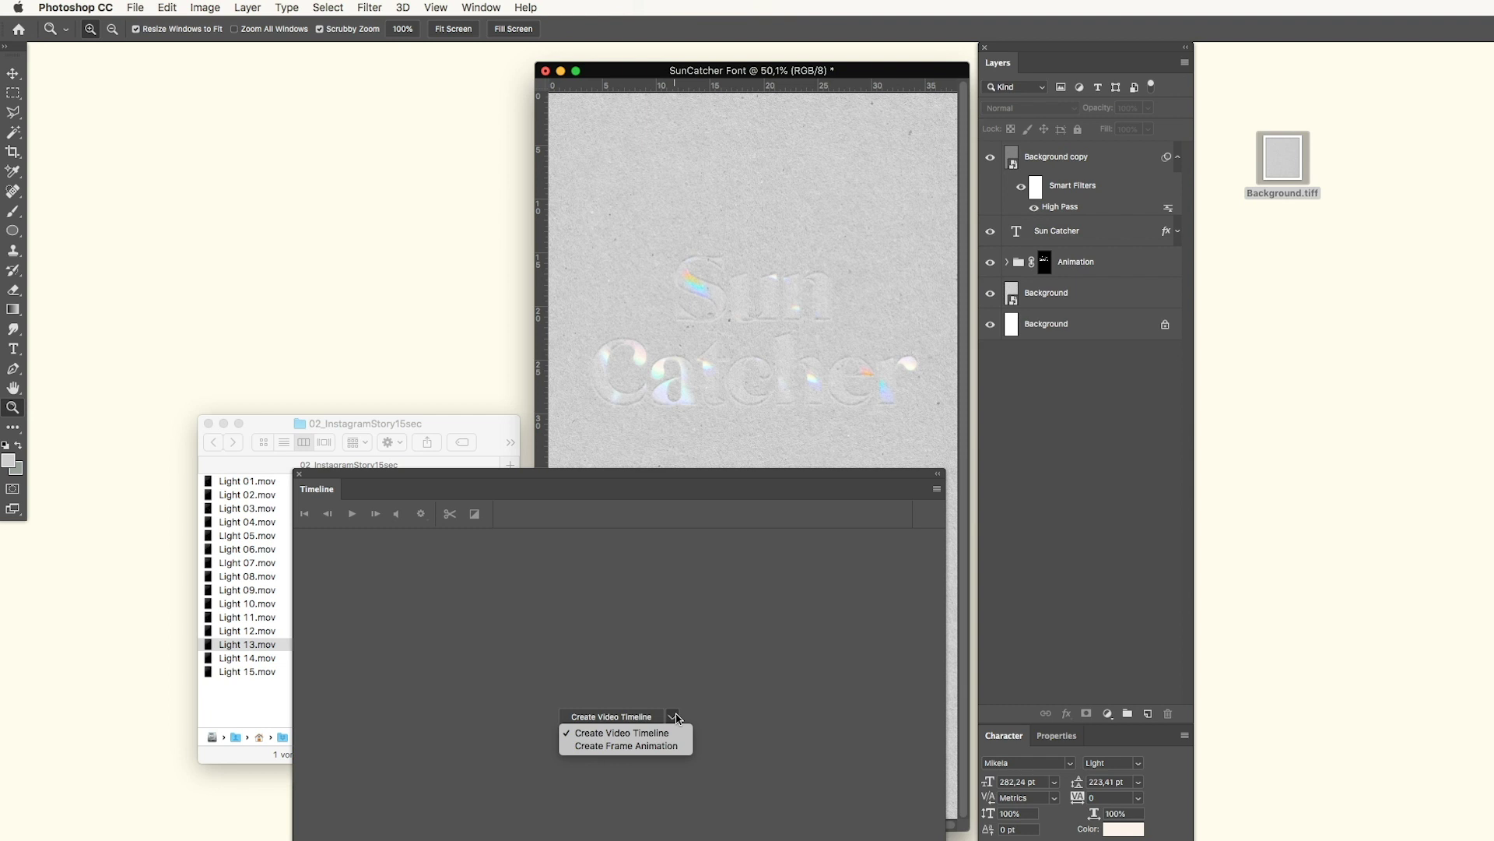
{"action": "left_click", "coordinate": [676, 717]}
{"action": "left_click", "coordinate": [627, 719]}
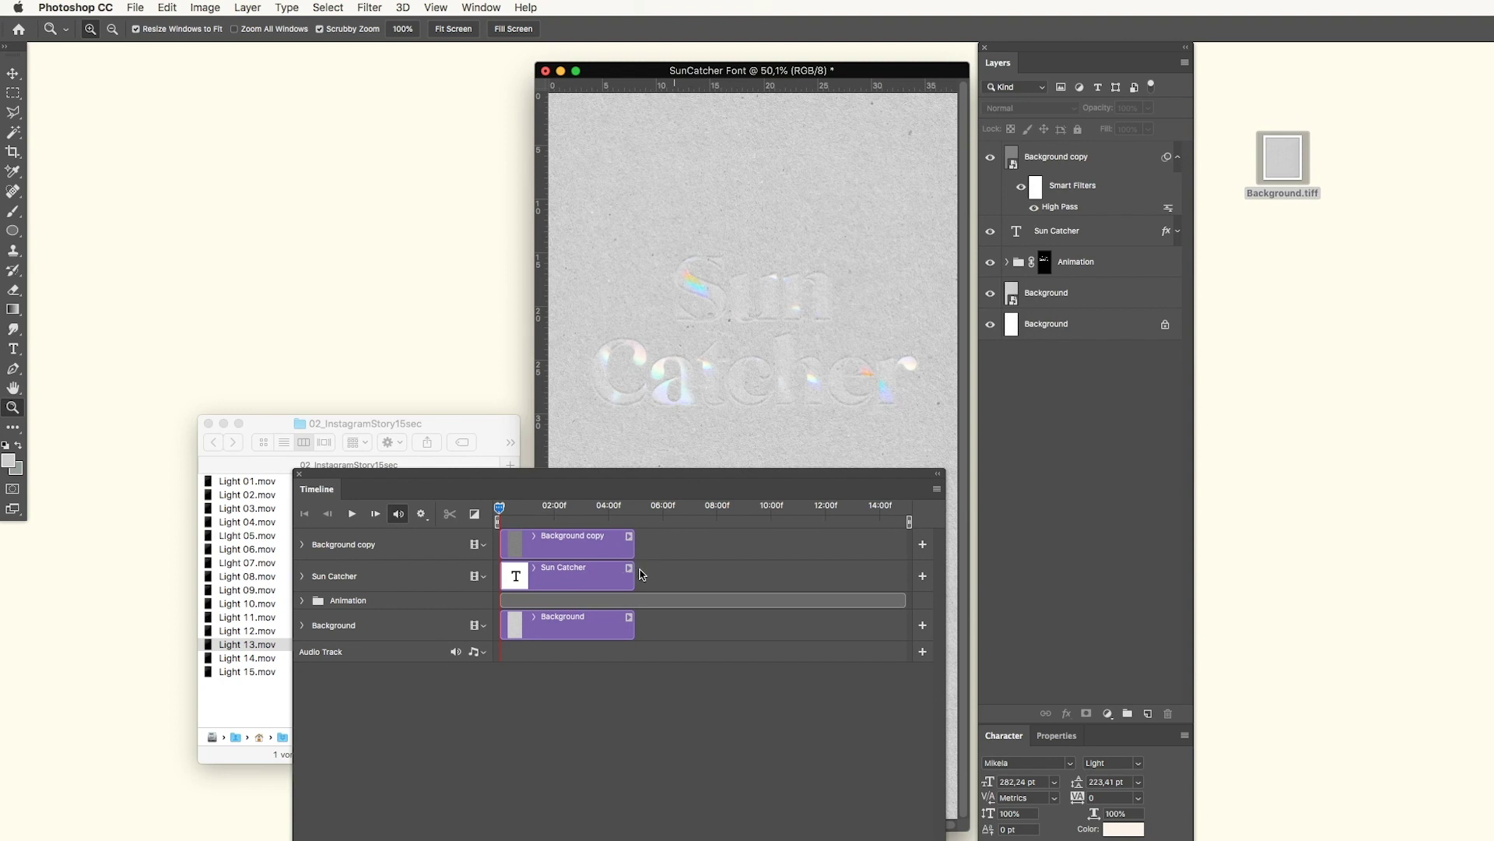
Step: Extend the Background copy, Sun Catcher and Background clips in the timeline to match the full length of the Animation group
{"action": "left_click_drag", "start_coordinate": [632, 547], "coordinate": [906, 548]}
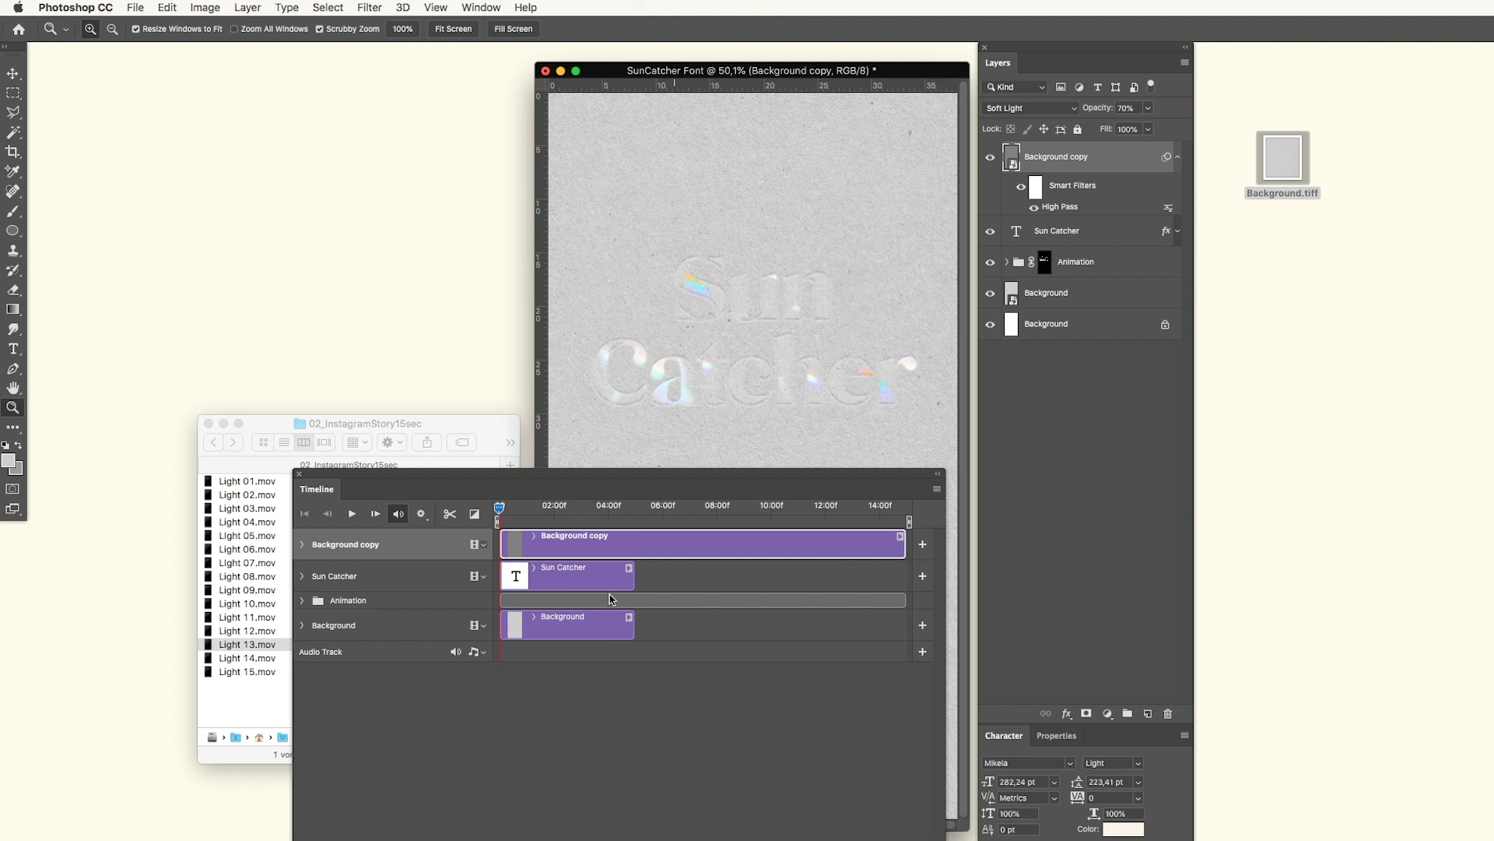
{"action": "left_click_drag", "start_coordinate": [633, 576], "coordinate": [905, 576]}
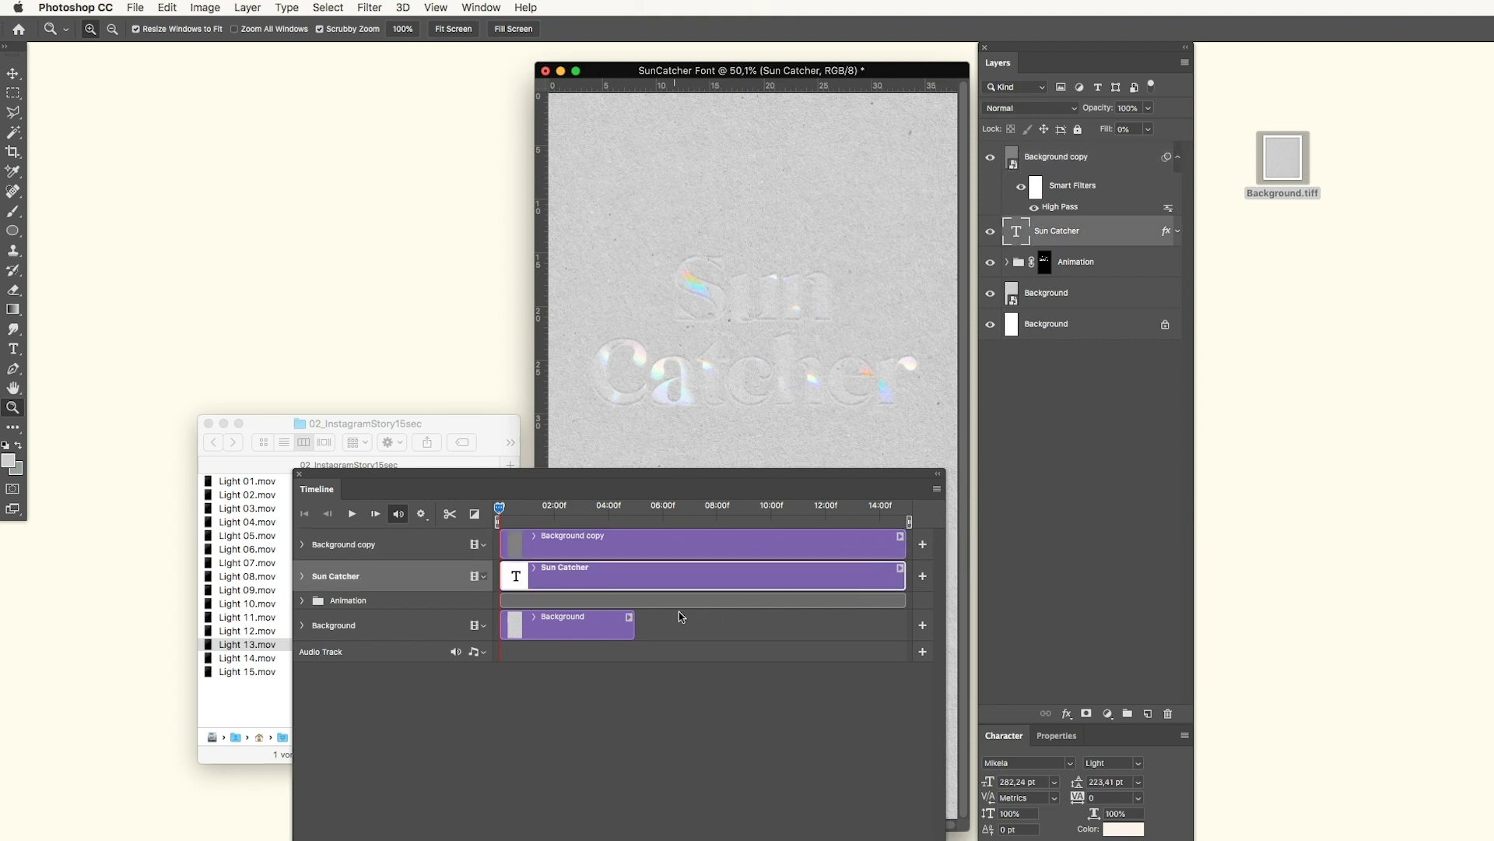
{"action": "left_click_drag", "start_coordinate": [634, 625], "coordinate": [902, 625]}
Step: Expand the Animation group in the timeline and preview the light effects at about 4, 8 and 1.5 seconds
{"action": "left_click", "coordinate": [303, 601]}
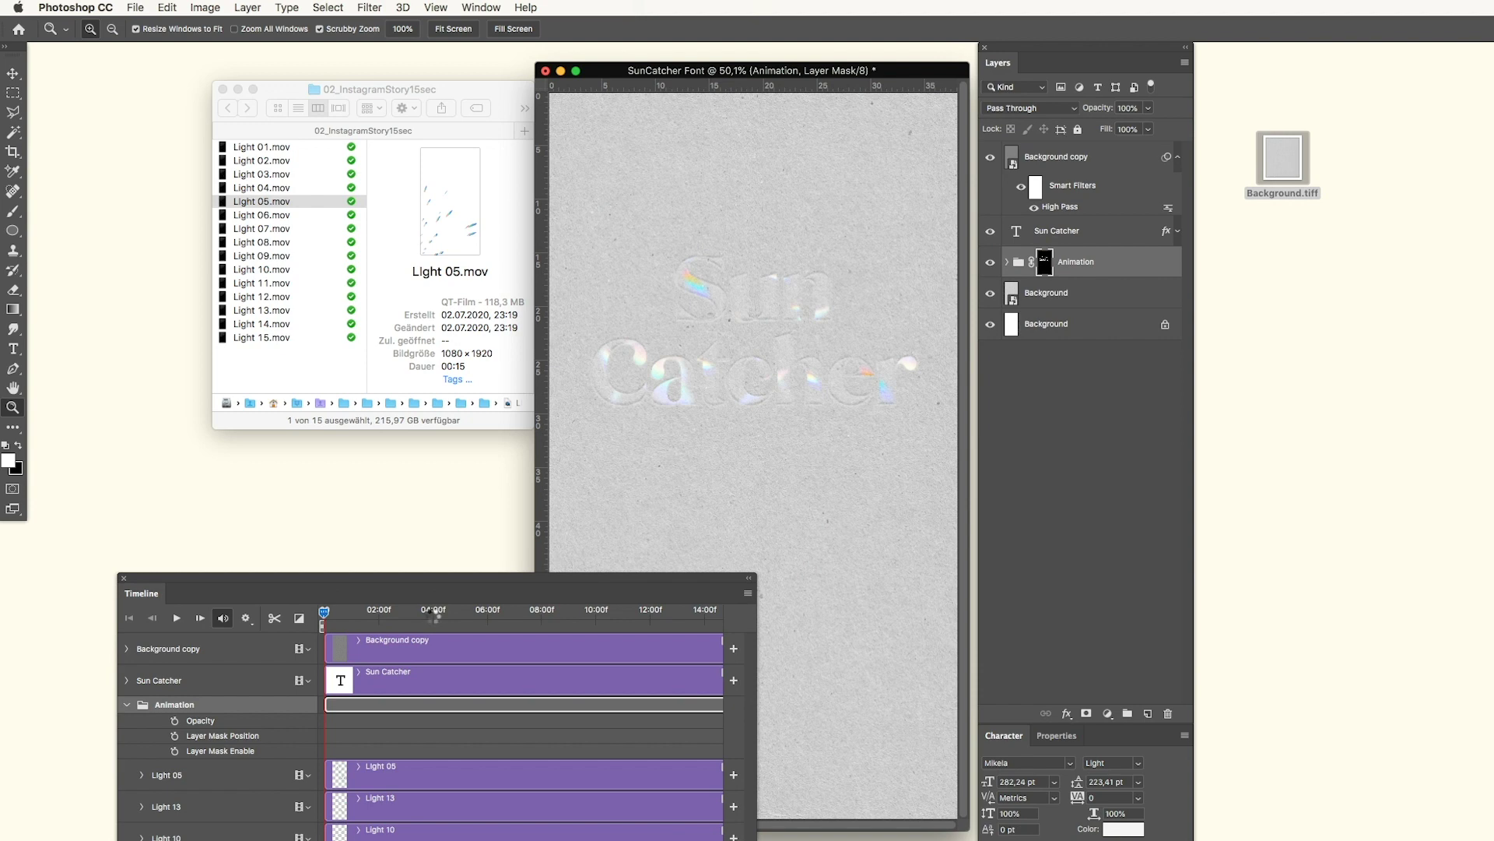
{"action": "left_click", "coordinate": [431, 614]}
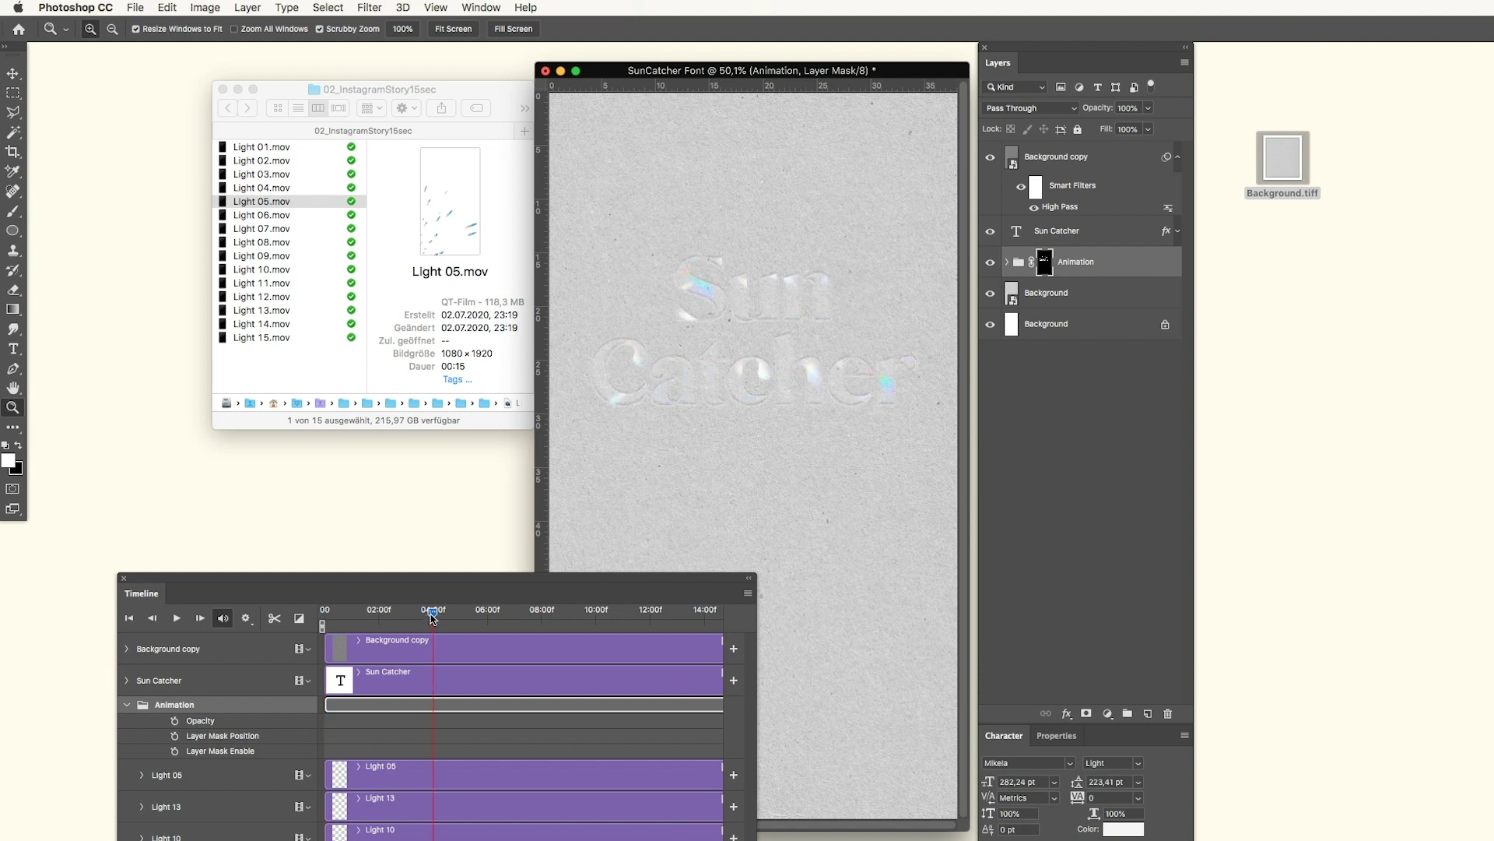
{"action": "left_click", "coordinate": [543, 614]}
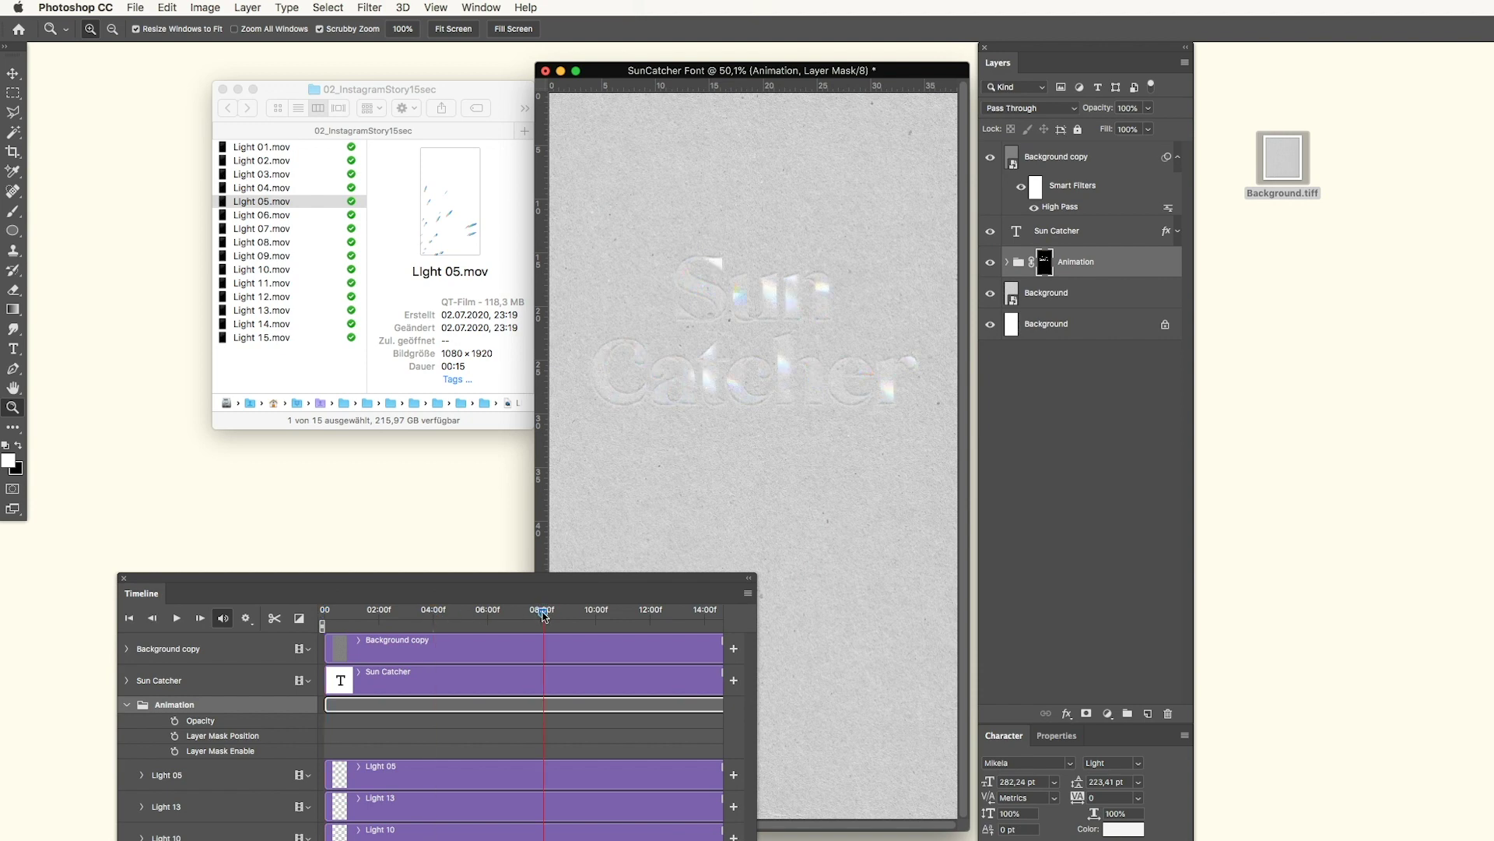
{"action": "left_click", "coordinate": [365, 614]}
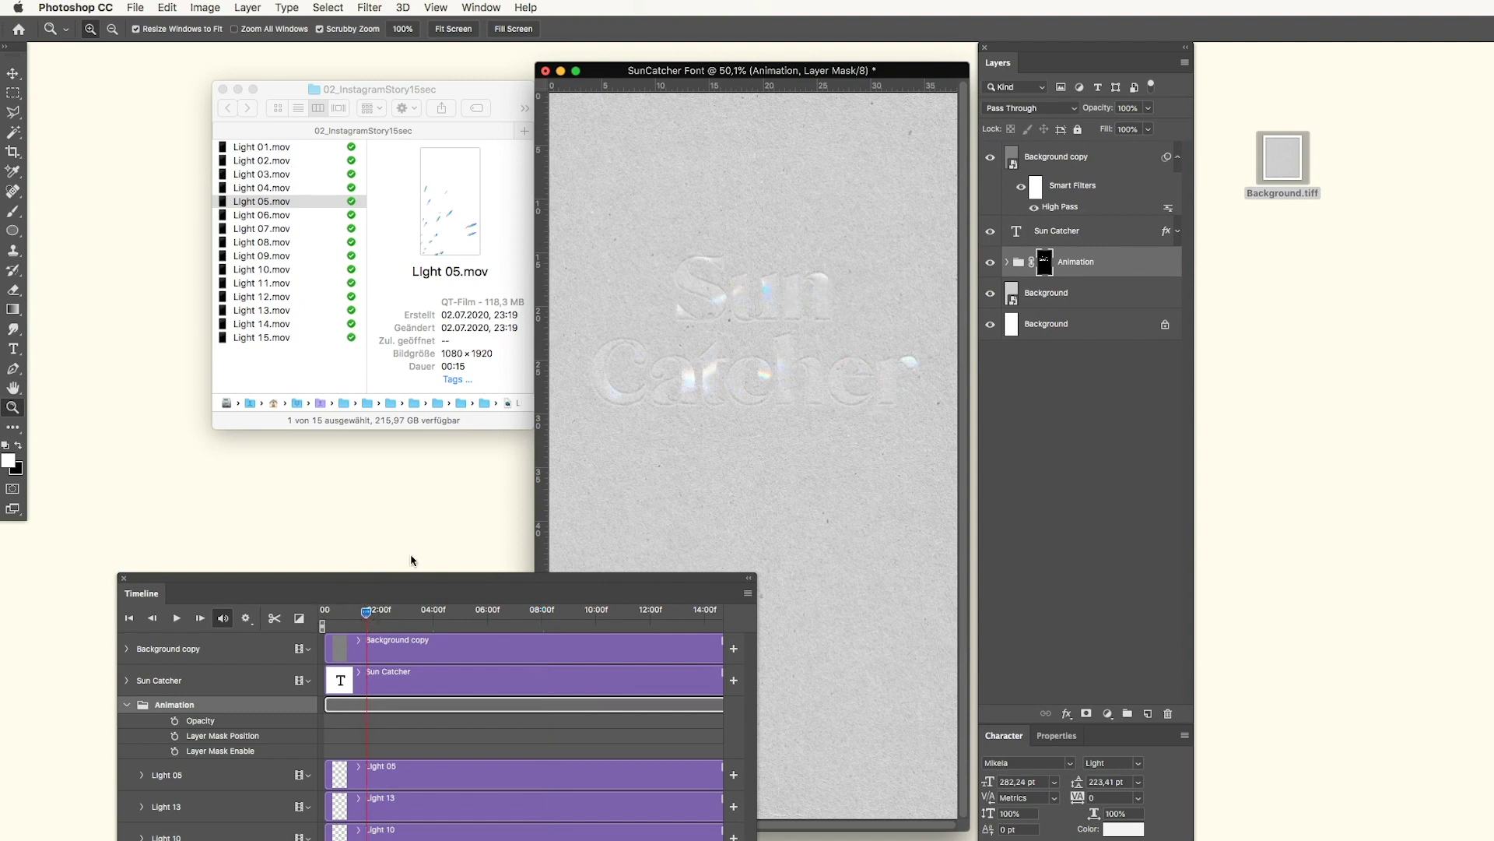
Step: Render the work area as the video SunCatcher Font.mp4 in H.264 format, High Quality preset, at 1080 x 1920 and 30 fps
{"action": "left_click", "coordinate": [136, 7]}
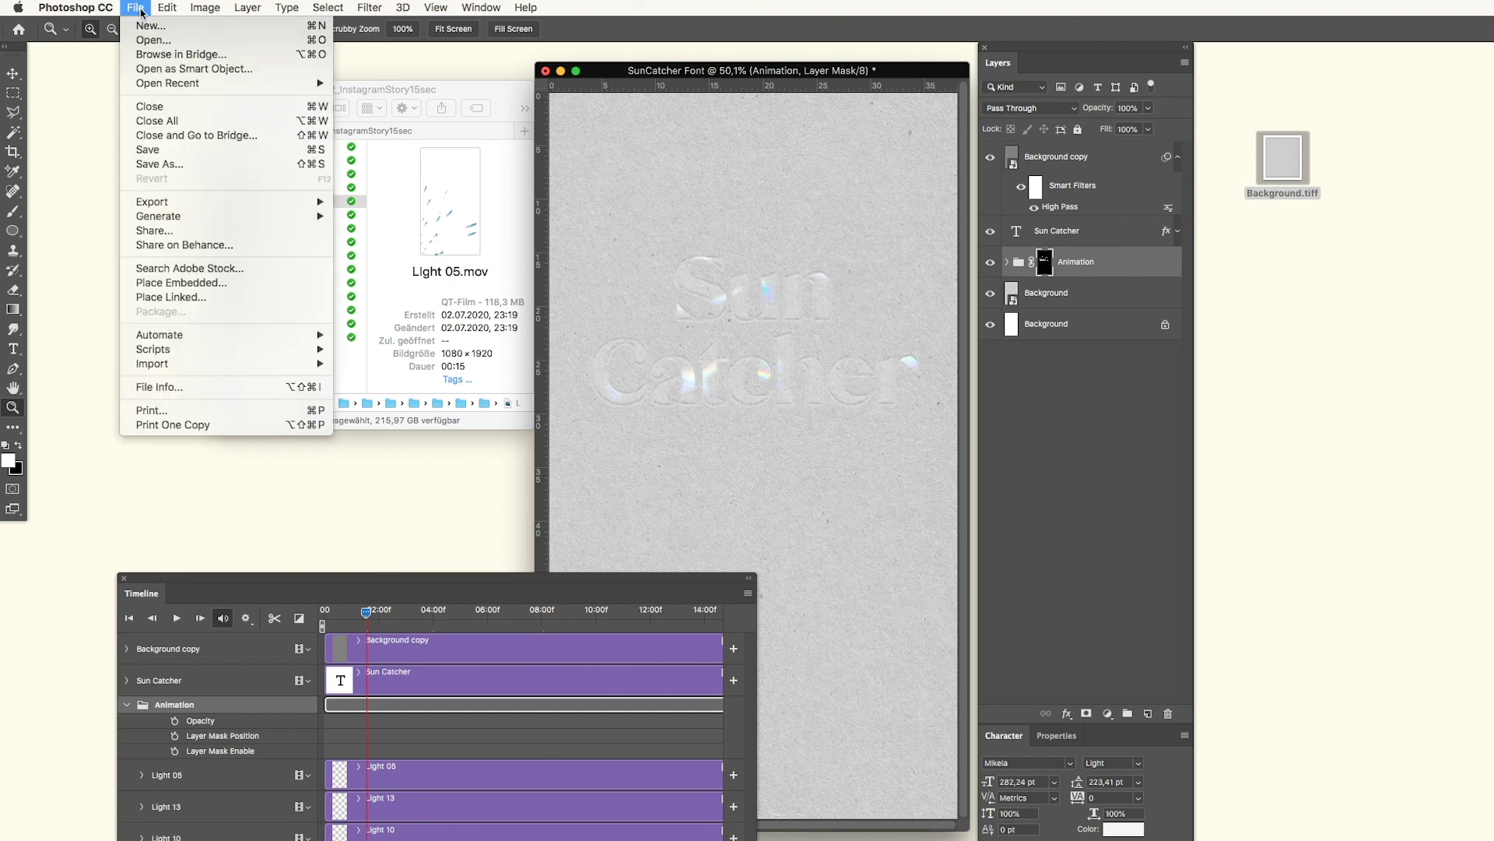
{"action": "mouse_move", "coordinate": [172, 204]}
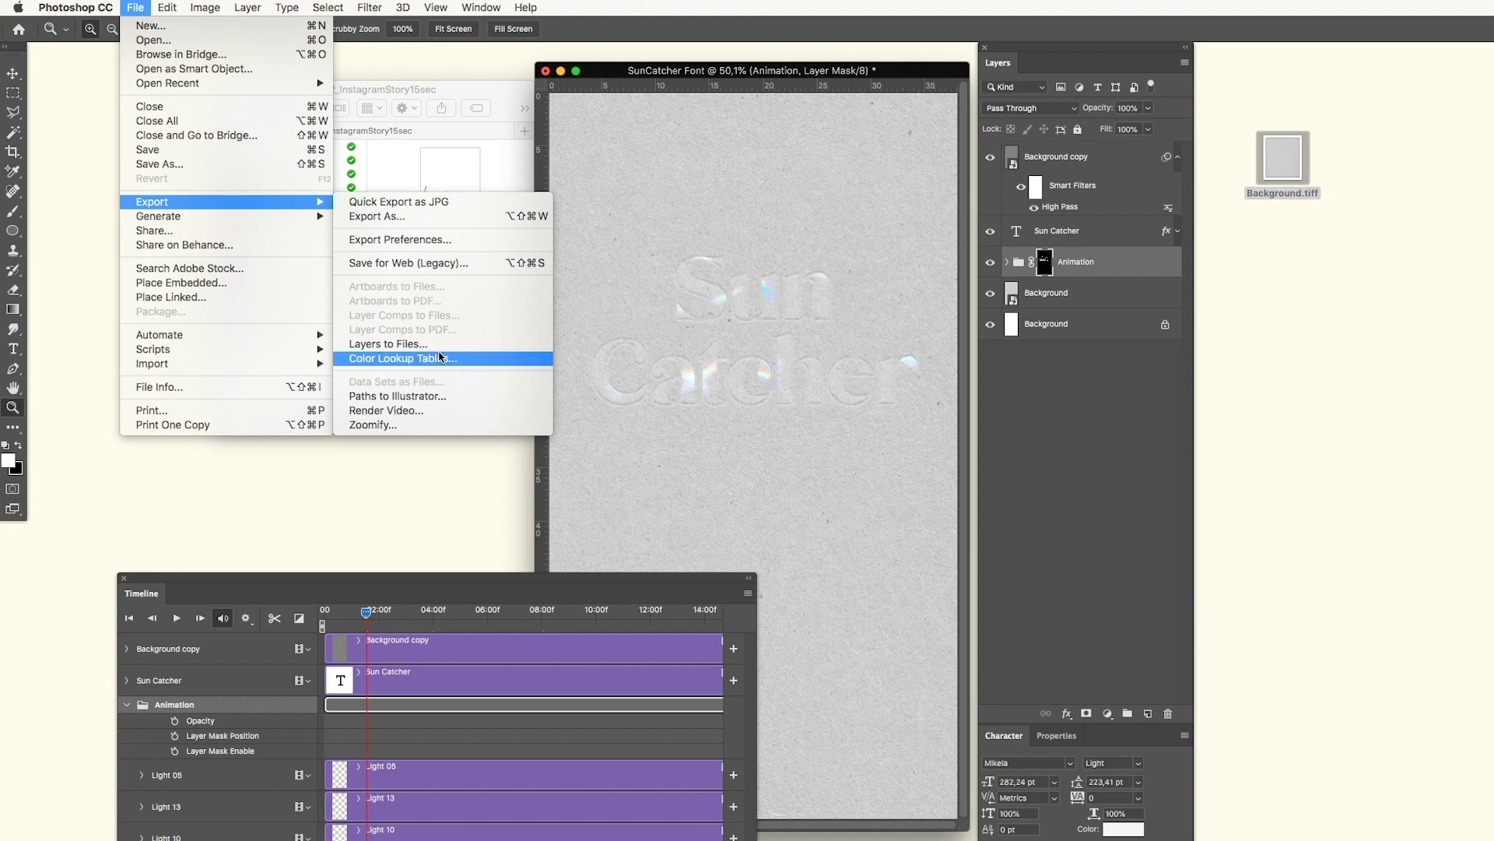
{"action": "left_click", "coordinate": [421, 413]}
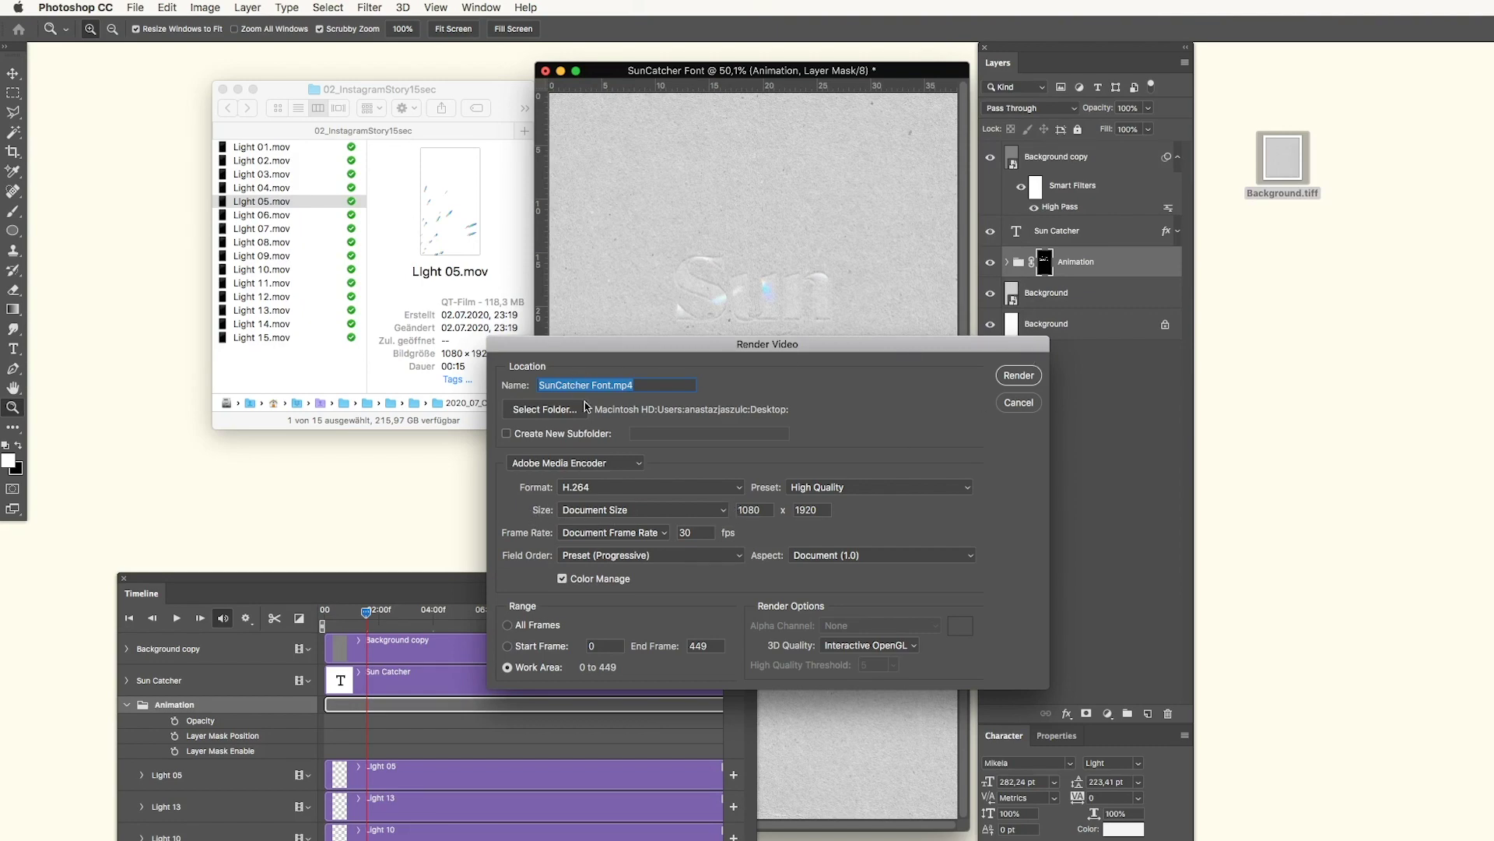
{"action": "left_click", "coordinate": [1018, 376]}
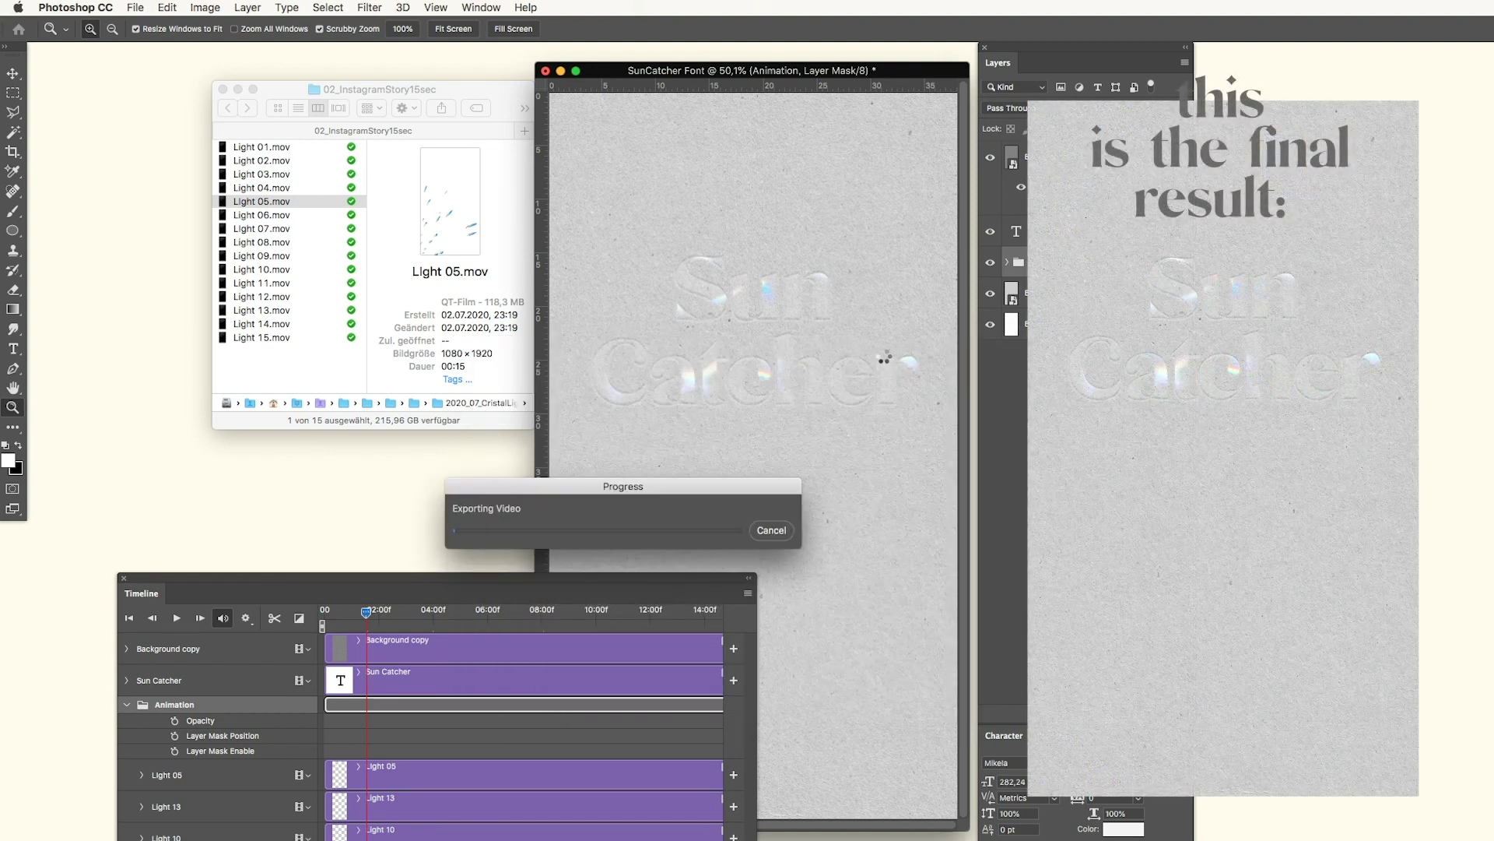